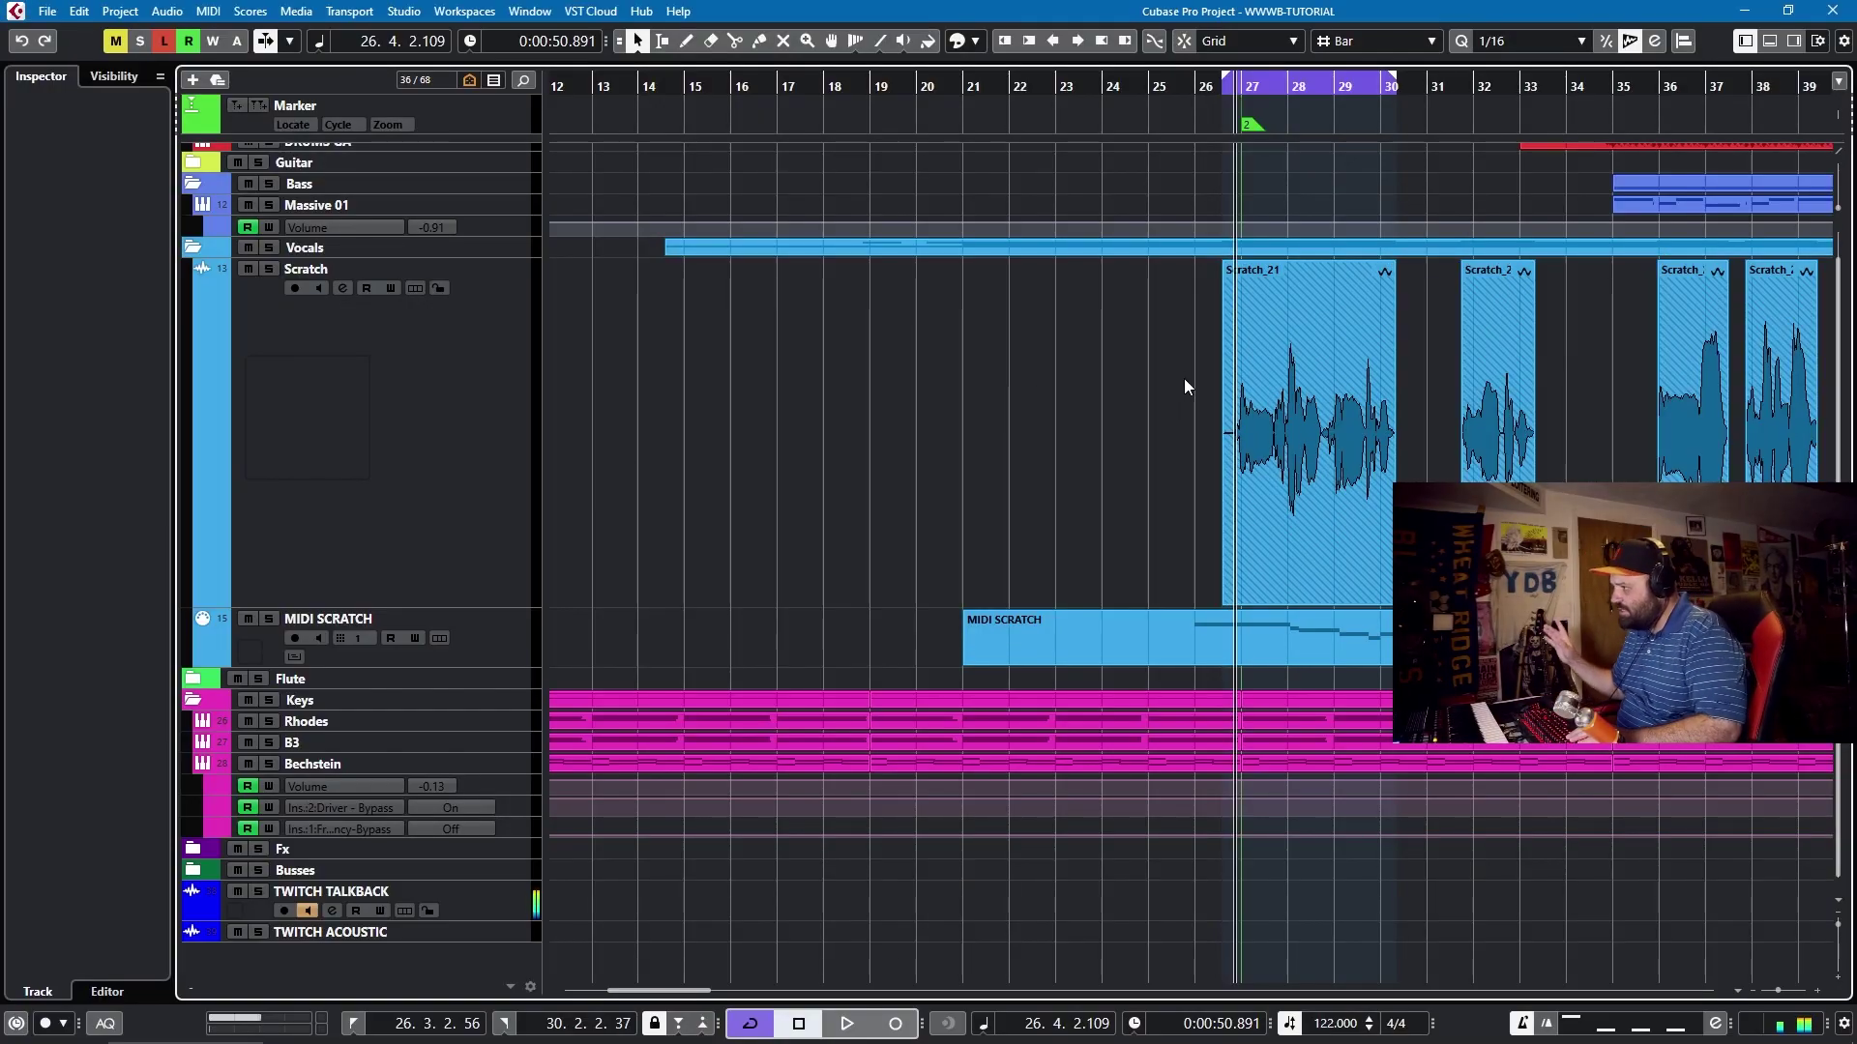
# Open the Scratch vocal event at bar 27 in the Sample Editor and play the phrase with VariAudio showing.
pyautogui.click(1257, 445)
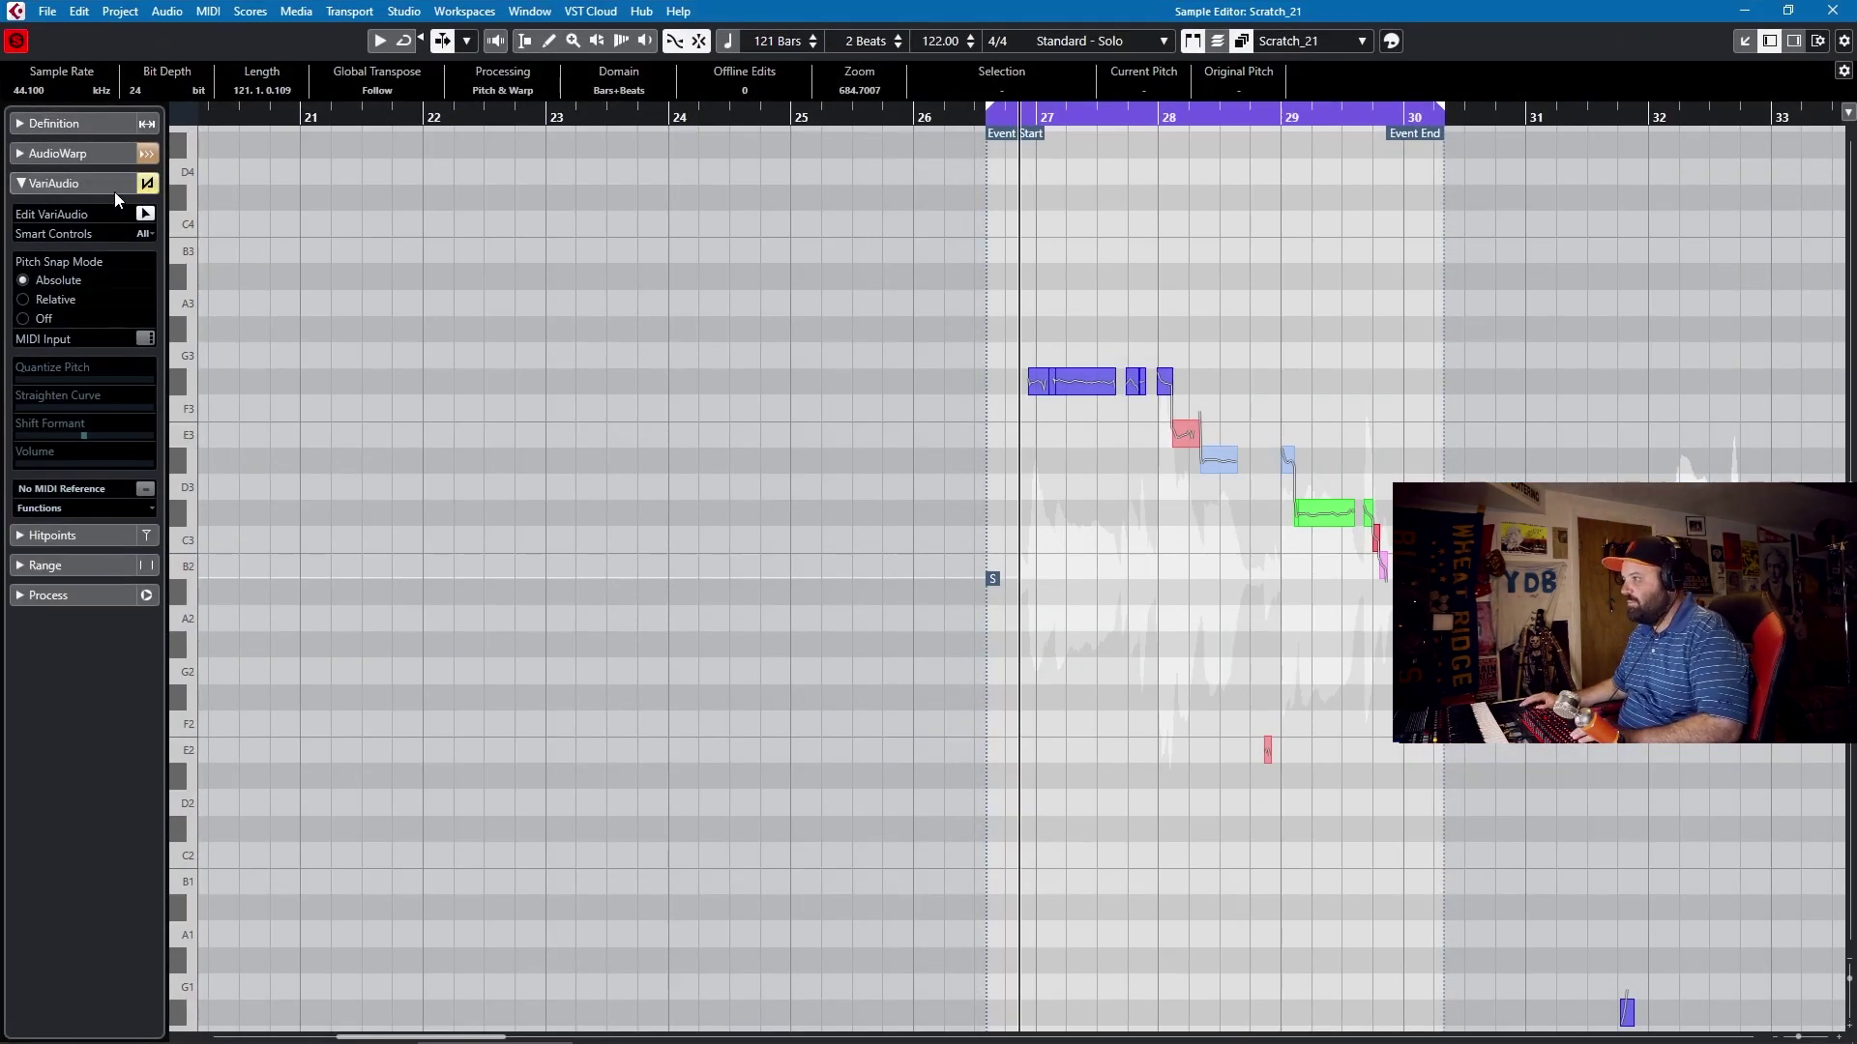
pyautogui.press('space')
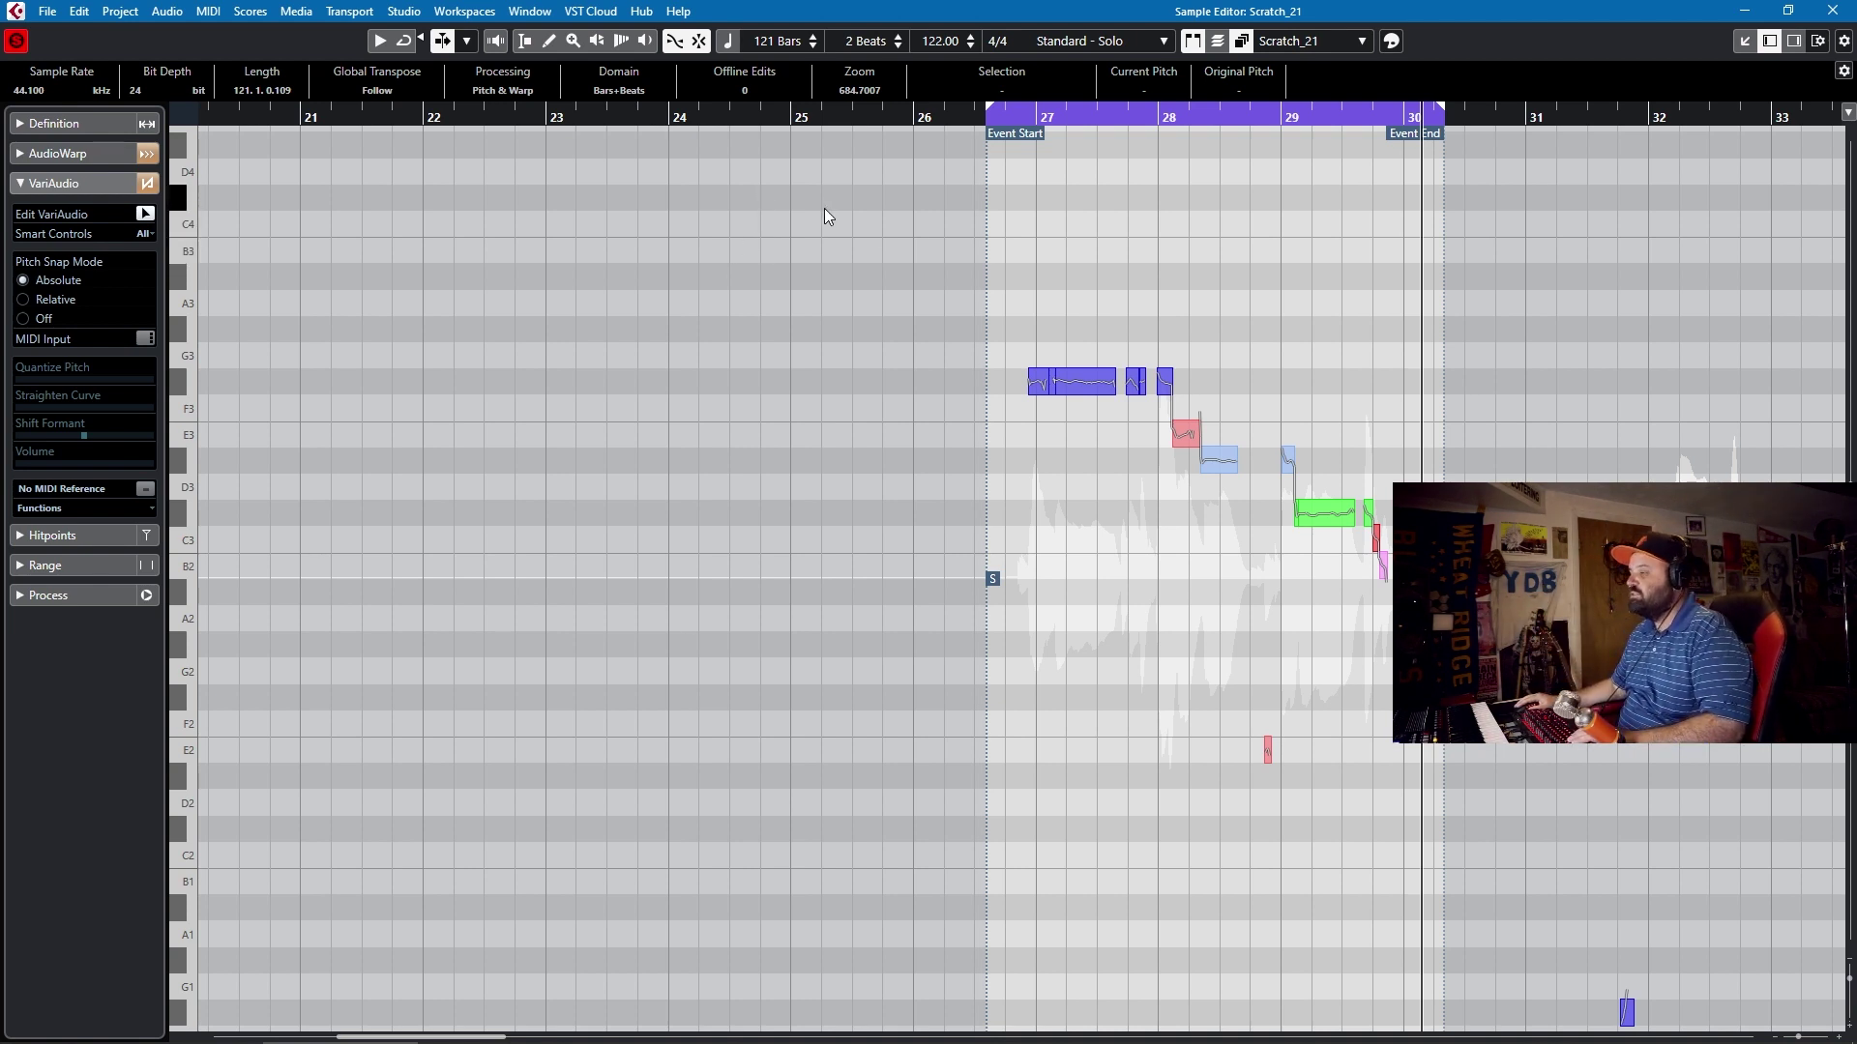
# Lower the main VariAudio notes in bars 27 to 30 by one octave and play the phrase back.
pyautogui.moveTo(852, 282); pyautogui.dragTo(1475, 601)
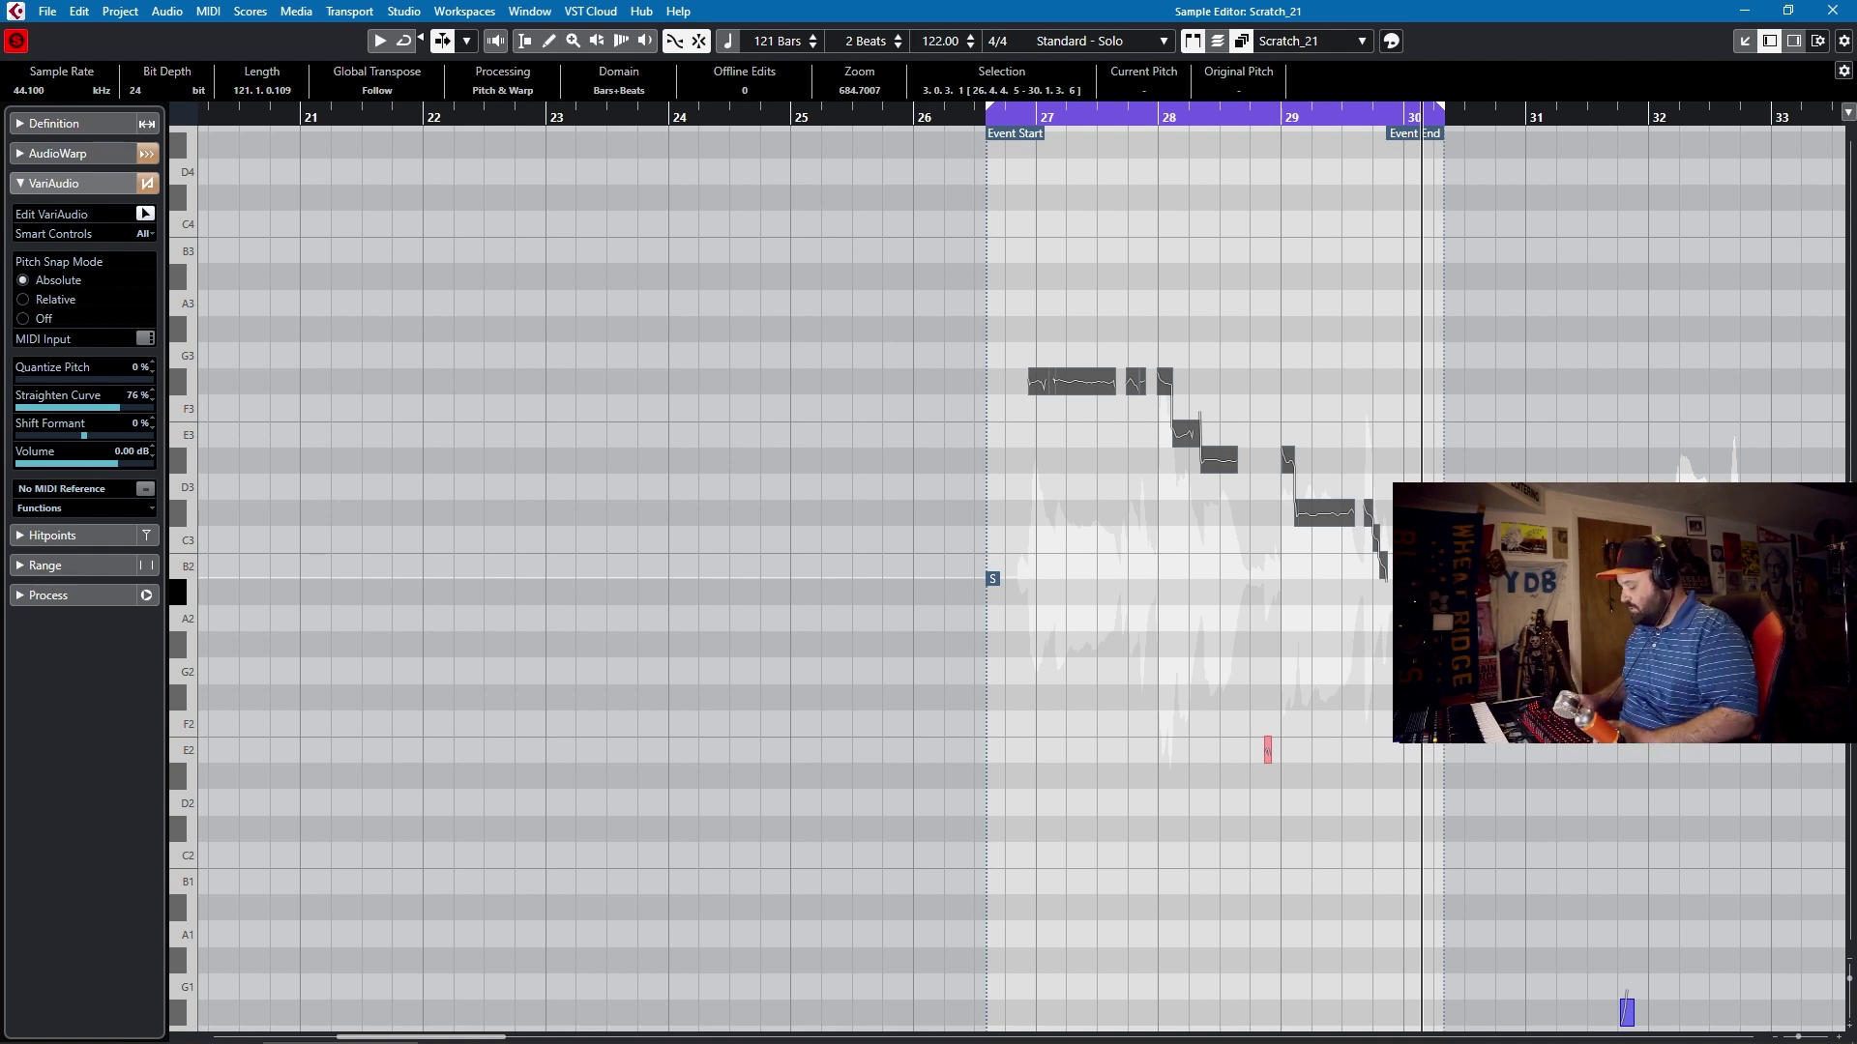
pyautogui.press('Down')
pyautogui.press('Down')
pyautogui.press('Down')
pyautogui.press('Down')
pyautogui.press('Down')
pyautogui.press('Down')
pyautogui.press('Down')
pyautogui.press('Down')
pyautogui.press('Down')
pyautogui.press('Down')
pyautogui.press('Down')
pyautogui.press('Down')
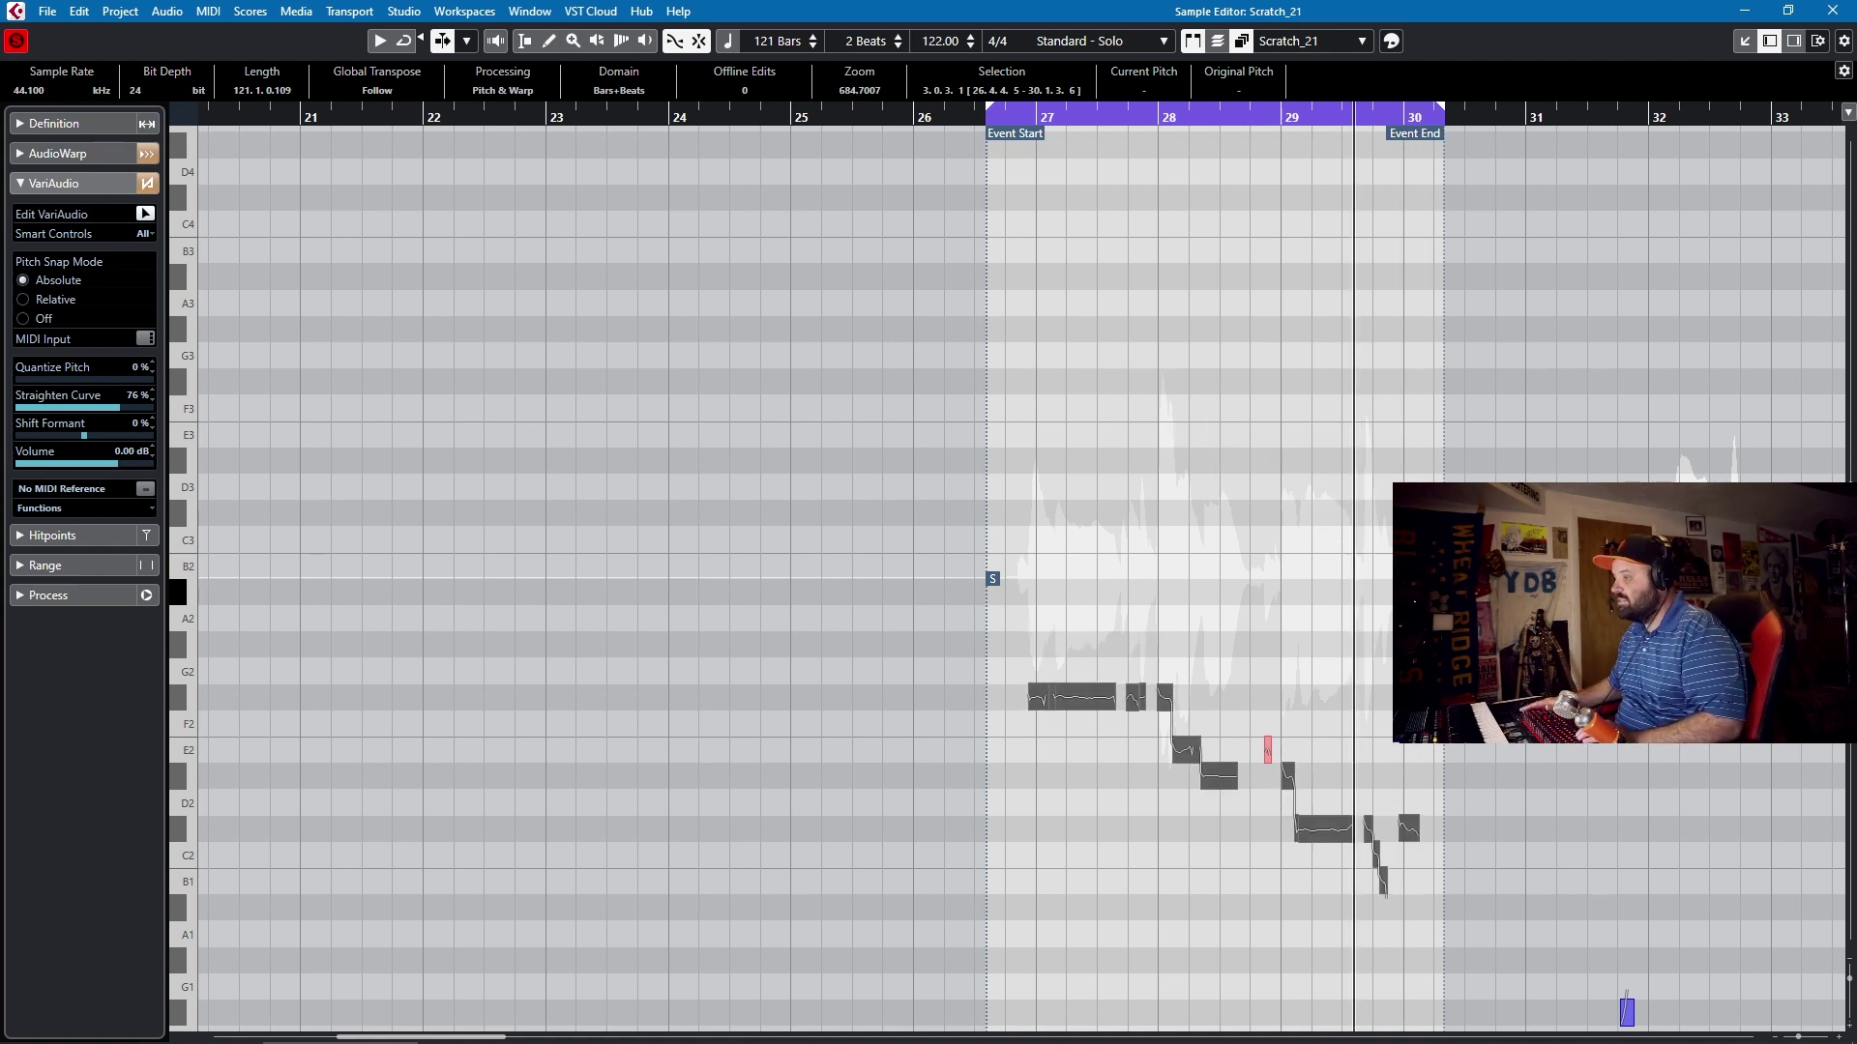
pyautogui.press('KP_Subtract')
pyautogui.press('space')
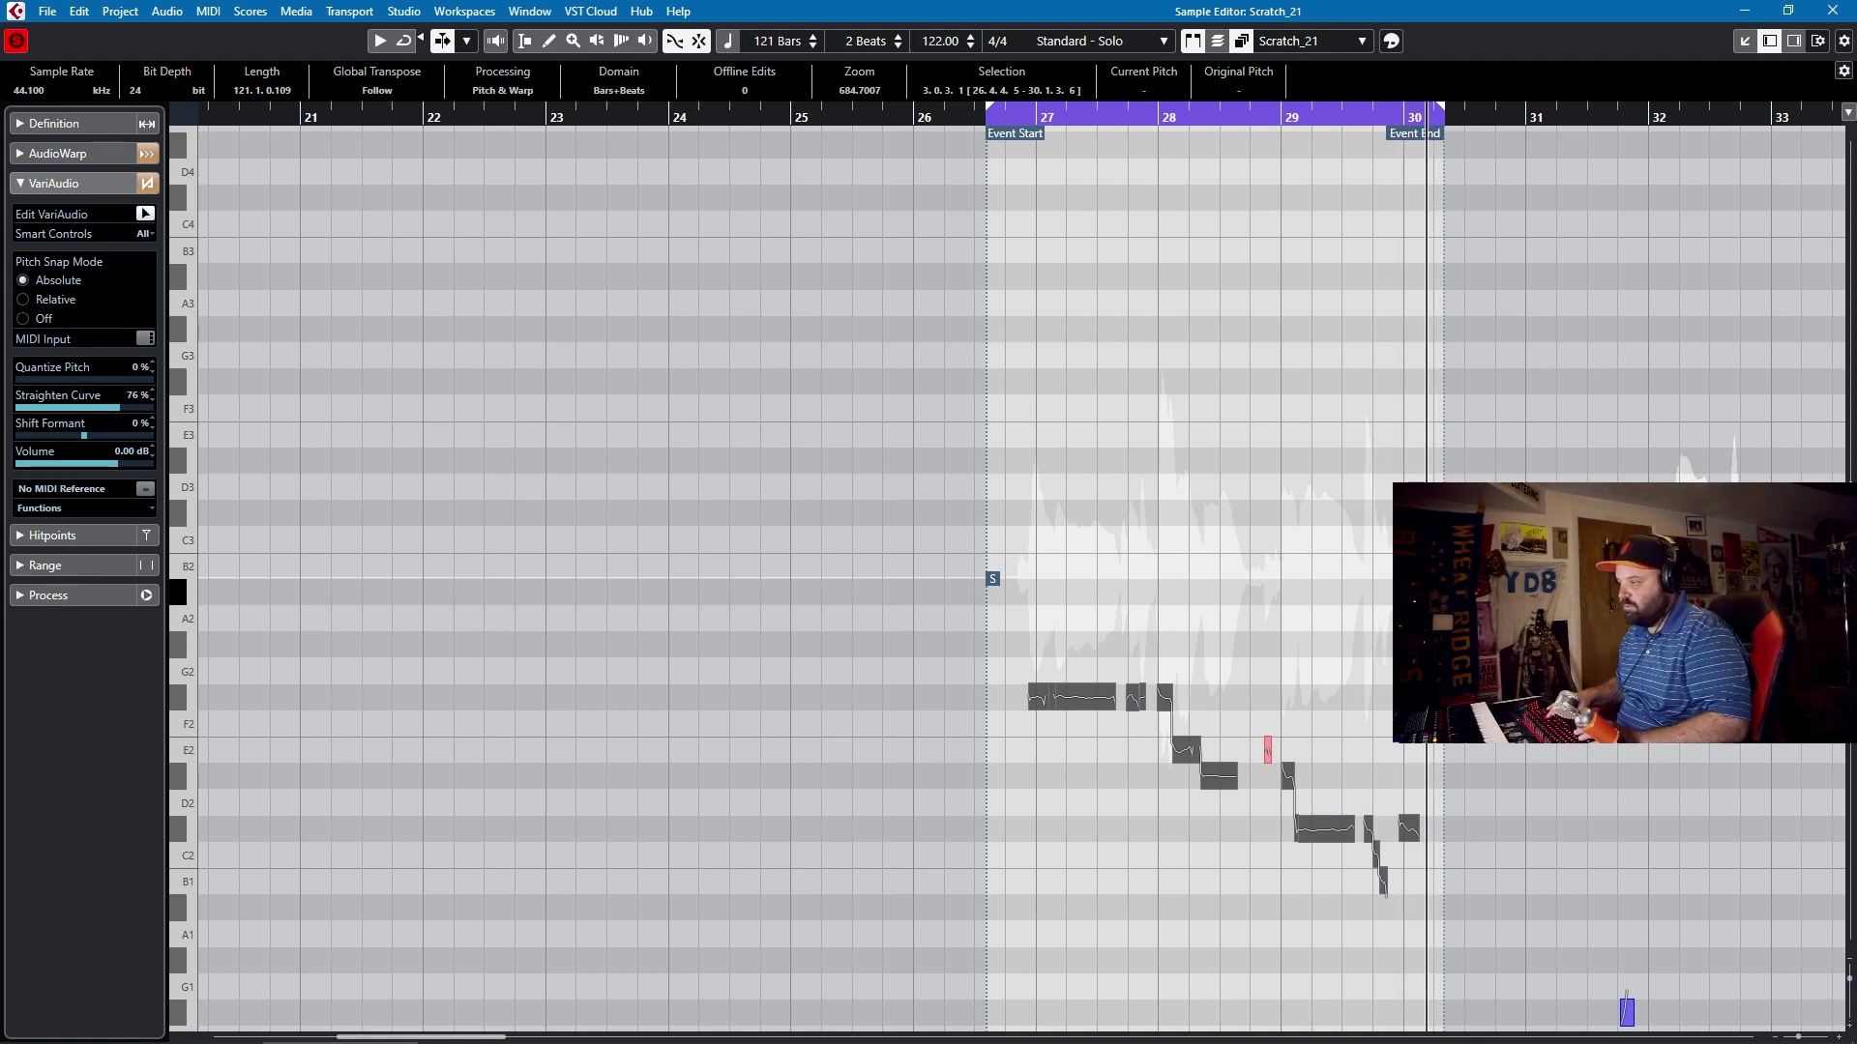
# Raise the selected notes of the bar 27 to 30 phrase back up in semitone steps.
pyautogui.press('Up')
pyautogui.press('Up')
pyautogui.press('Up')
pyautogui.press('Up')
pyautogui.press('Up')
pyautogui.press('Up')
pyautogui.press('Up')
pyautogui.press('Up')
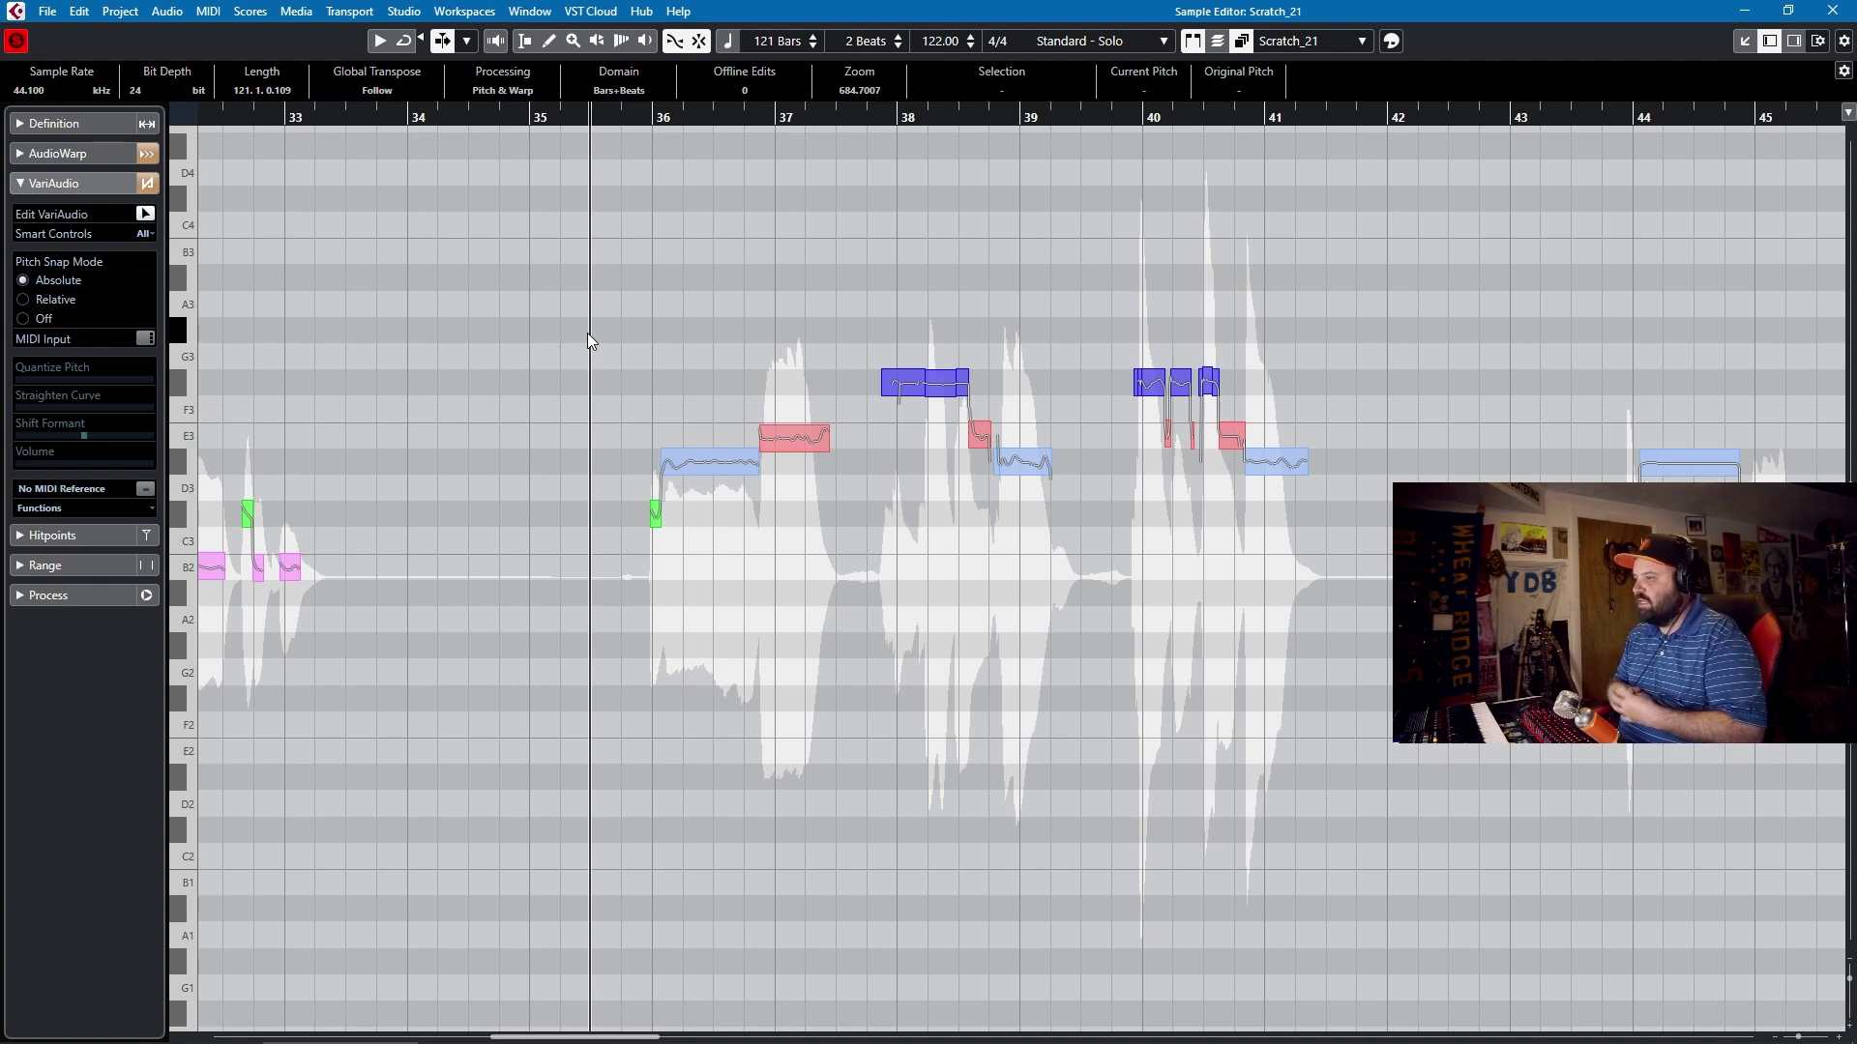
# Raise the long note at bar 36 three semitones to F#3, and lower it back to D#3.
pyautogui.click(714, 483)
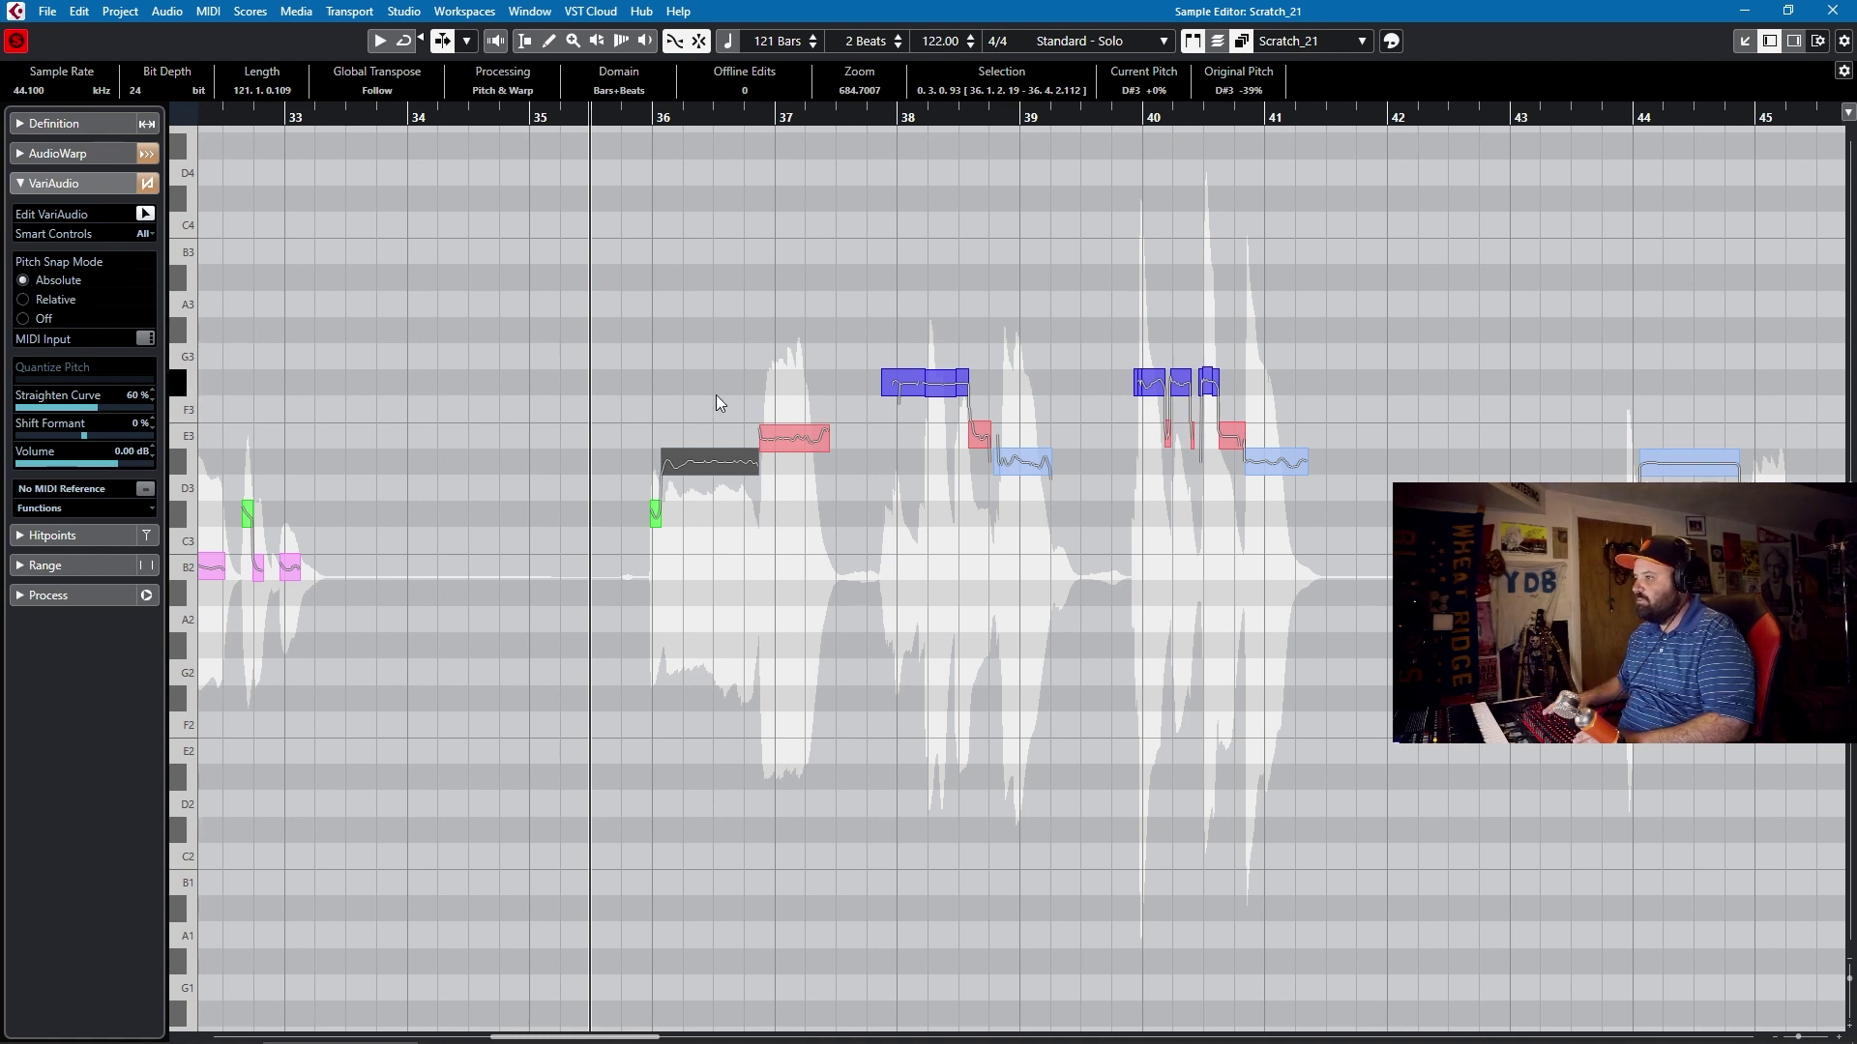
pyautogui.press('Up')
pyautogui.press('Up')
pyautogui.press('Up')
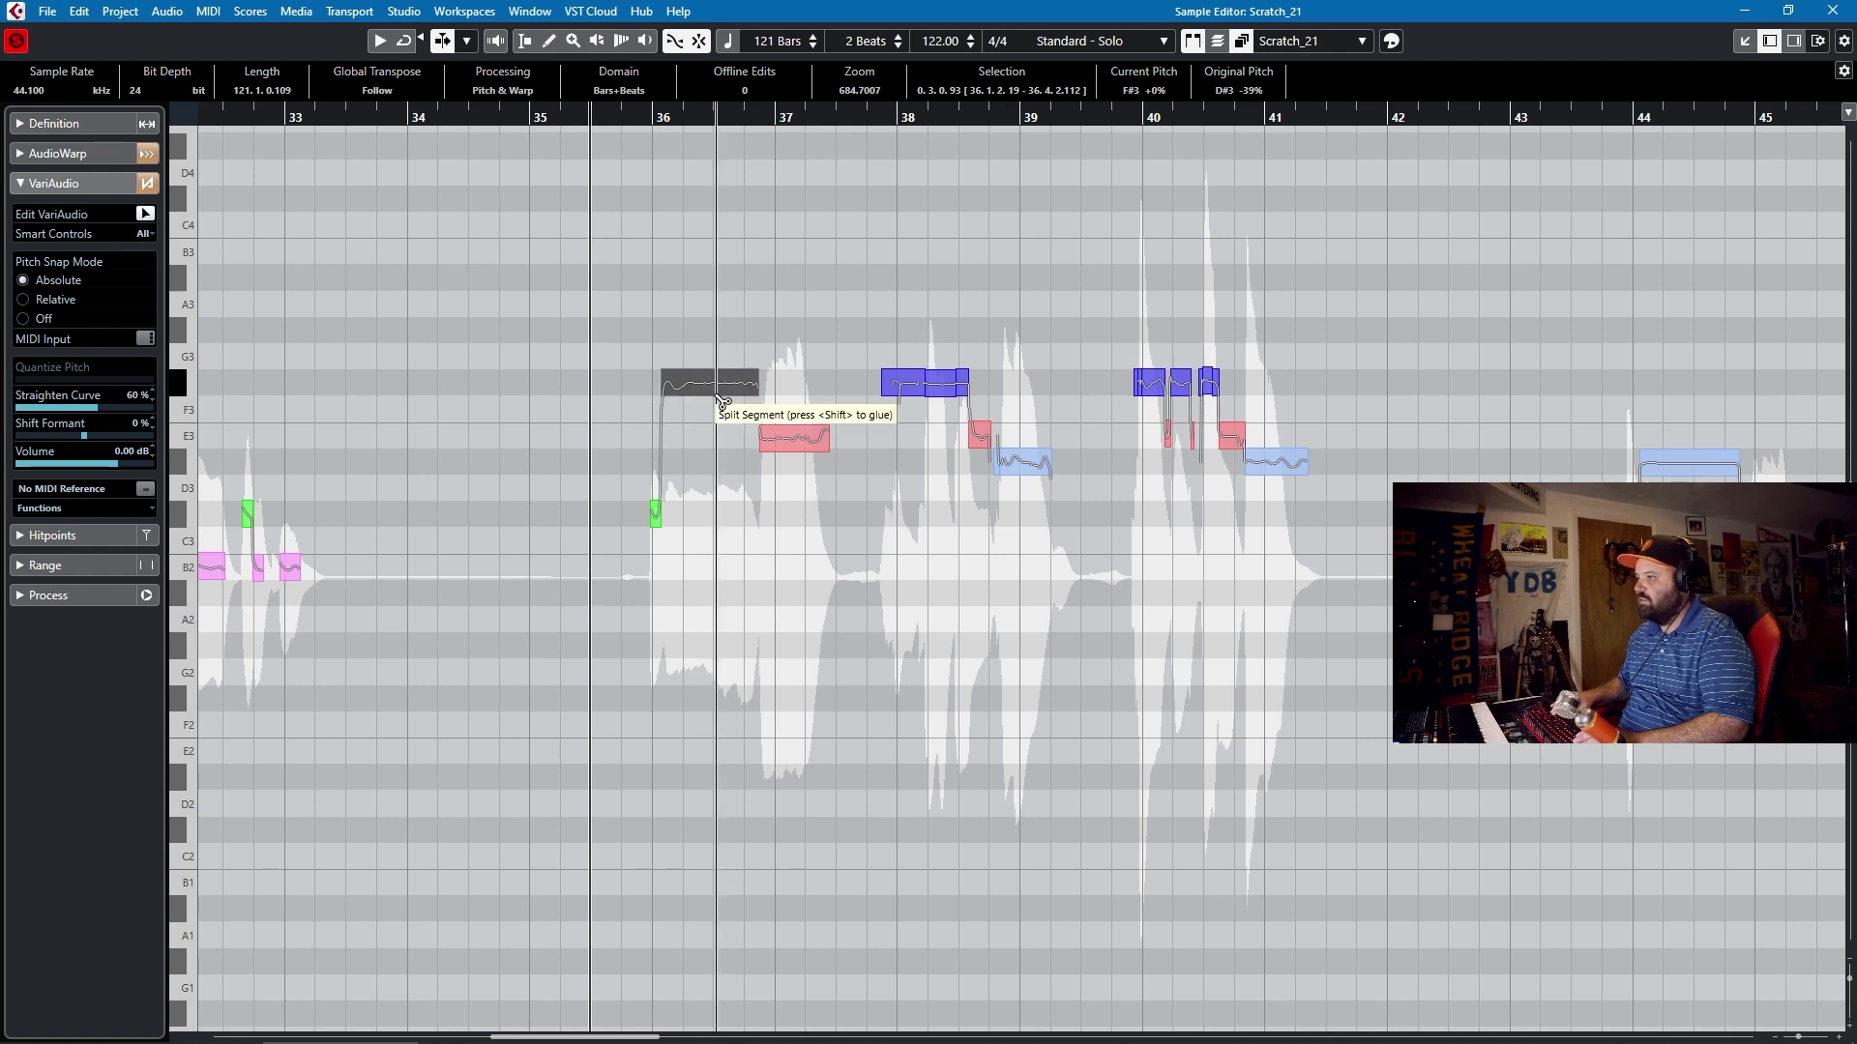
pyautogui.press('Down')
pyautogui.press('Down')
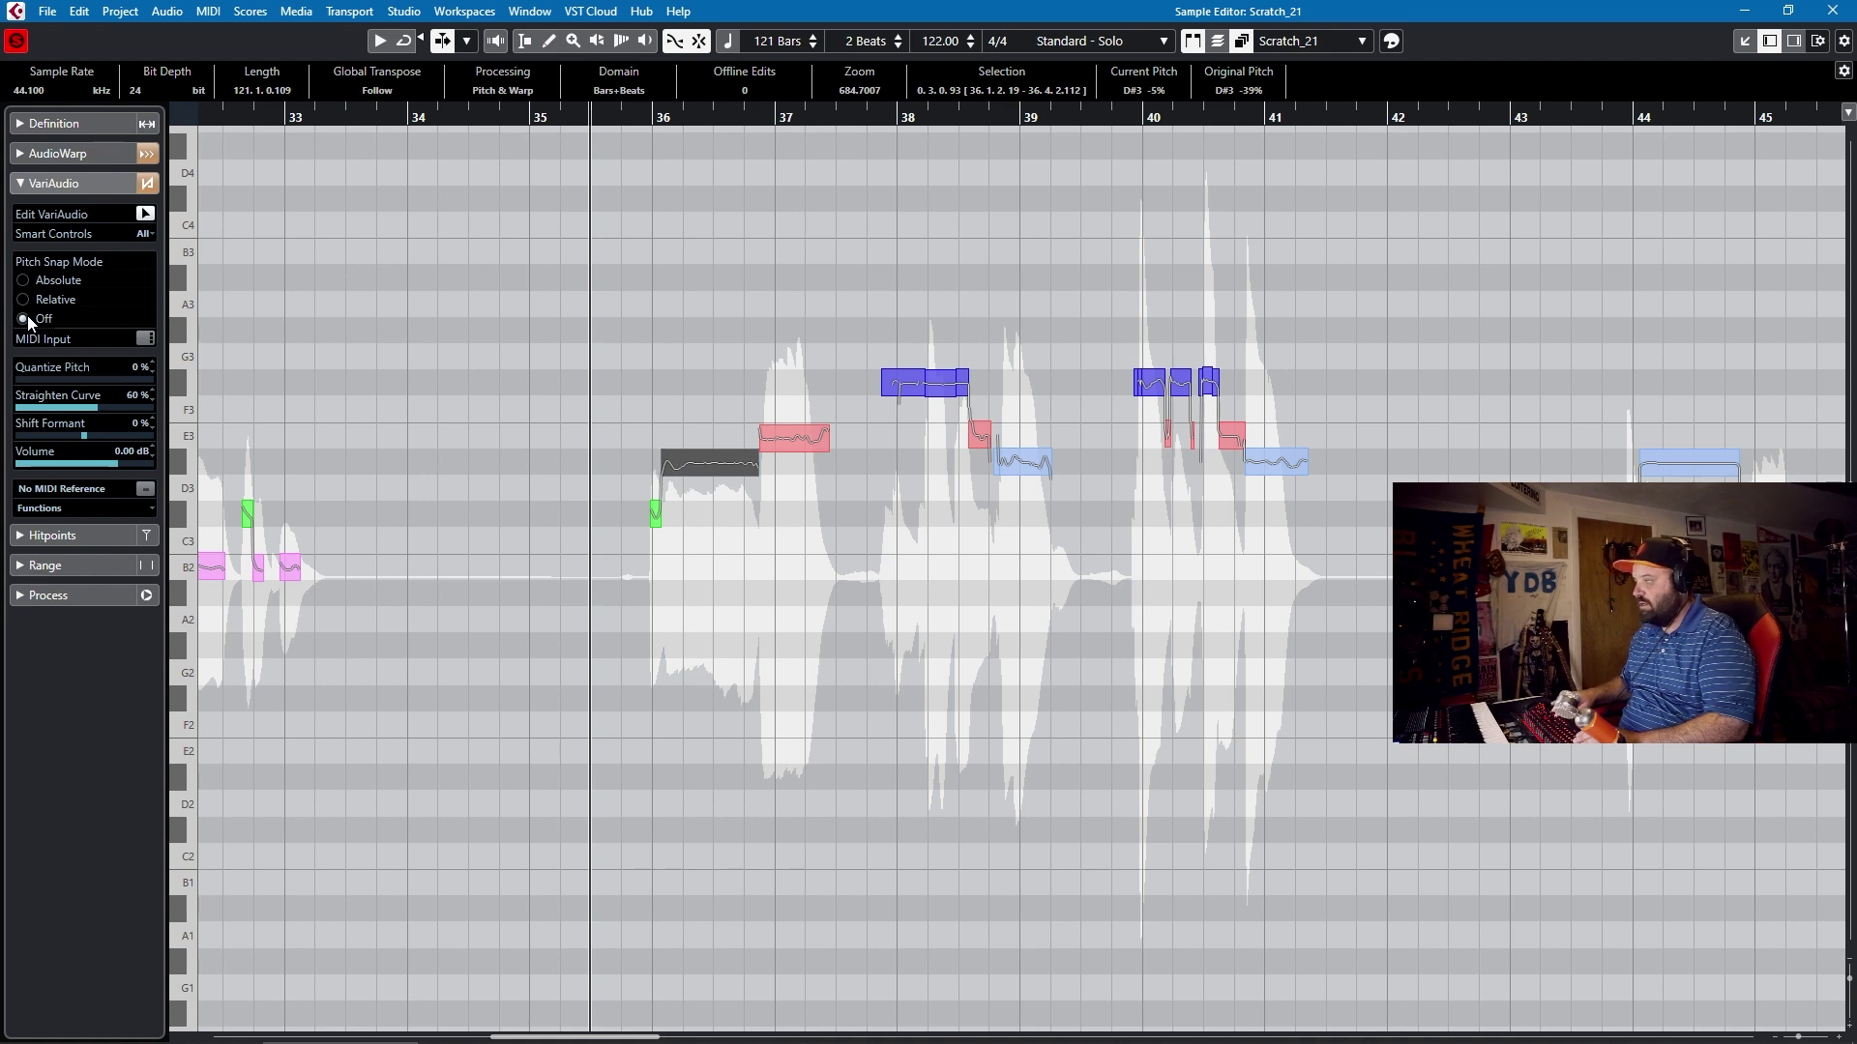
# Turn the pitch snap mode off and move the long note at bar 36 freely up to about E3 +22%.
pyautogui.moveTo(695, 471)
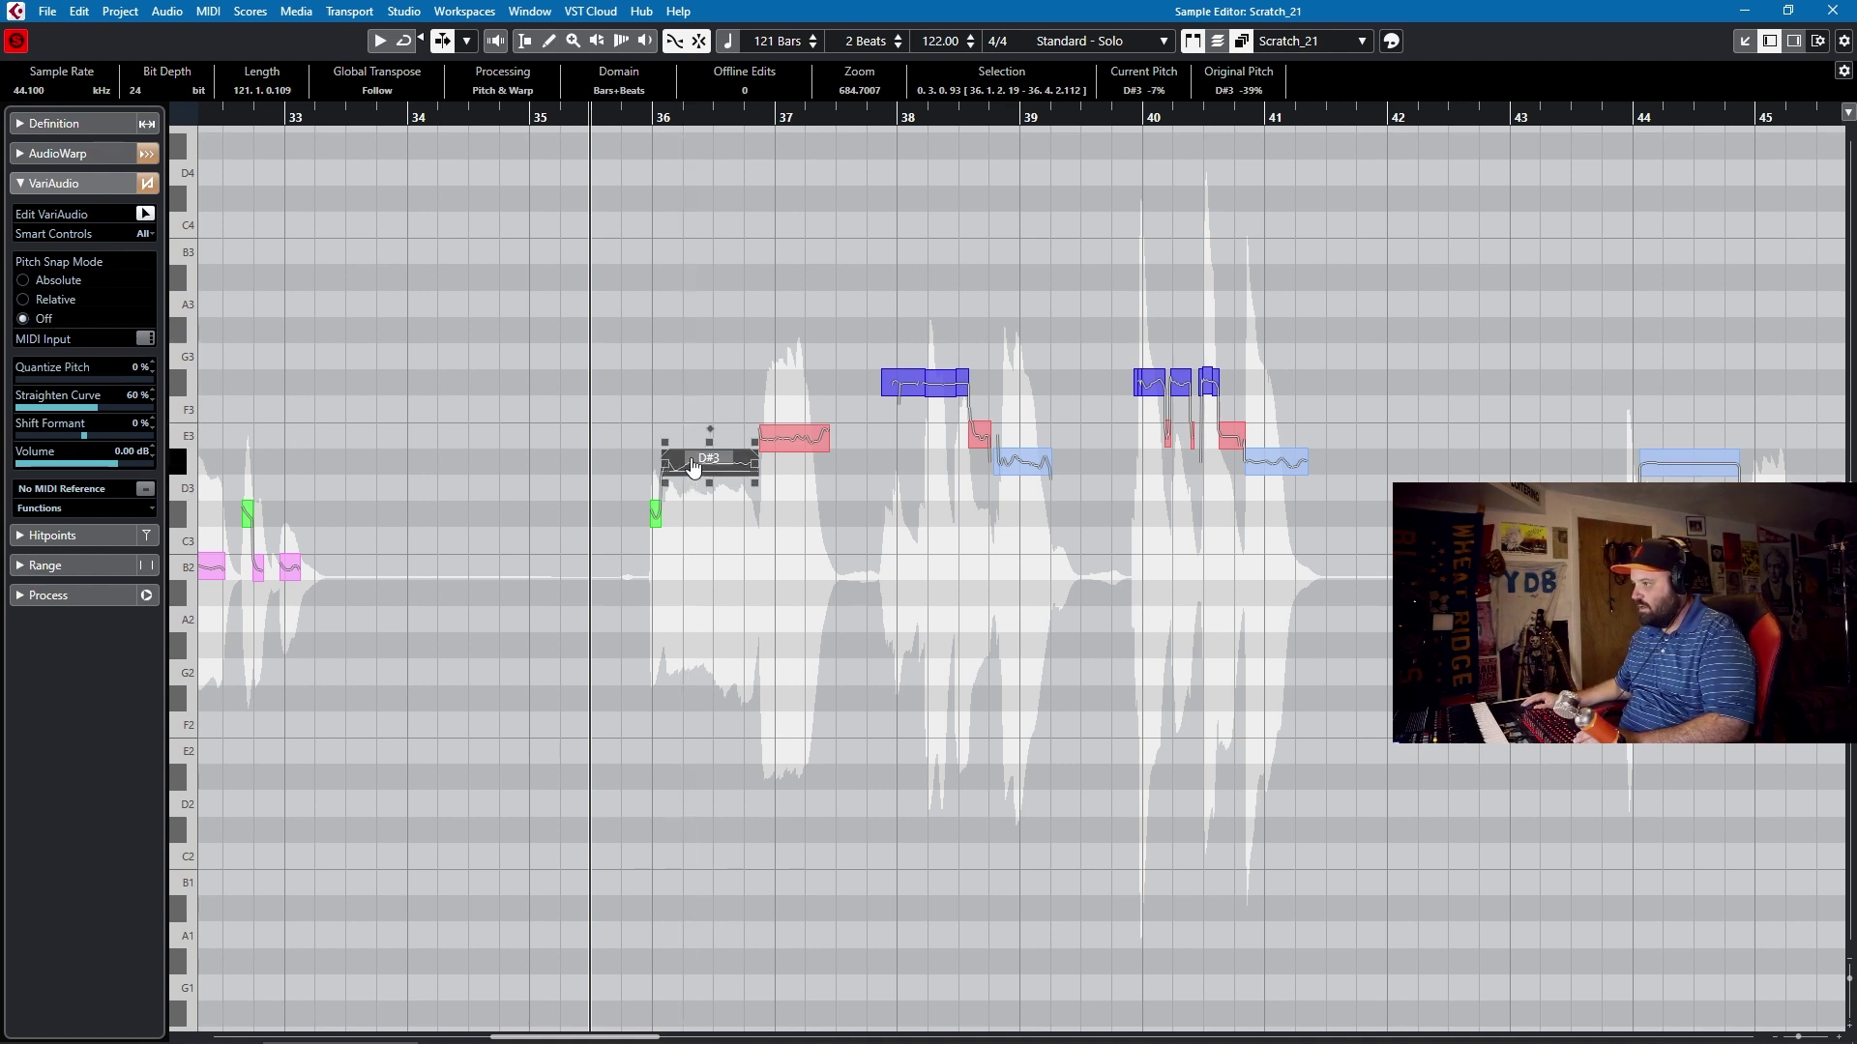
pyautogui.moveTo(694, 471); pyautogui.dragTo(694, 433)
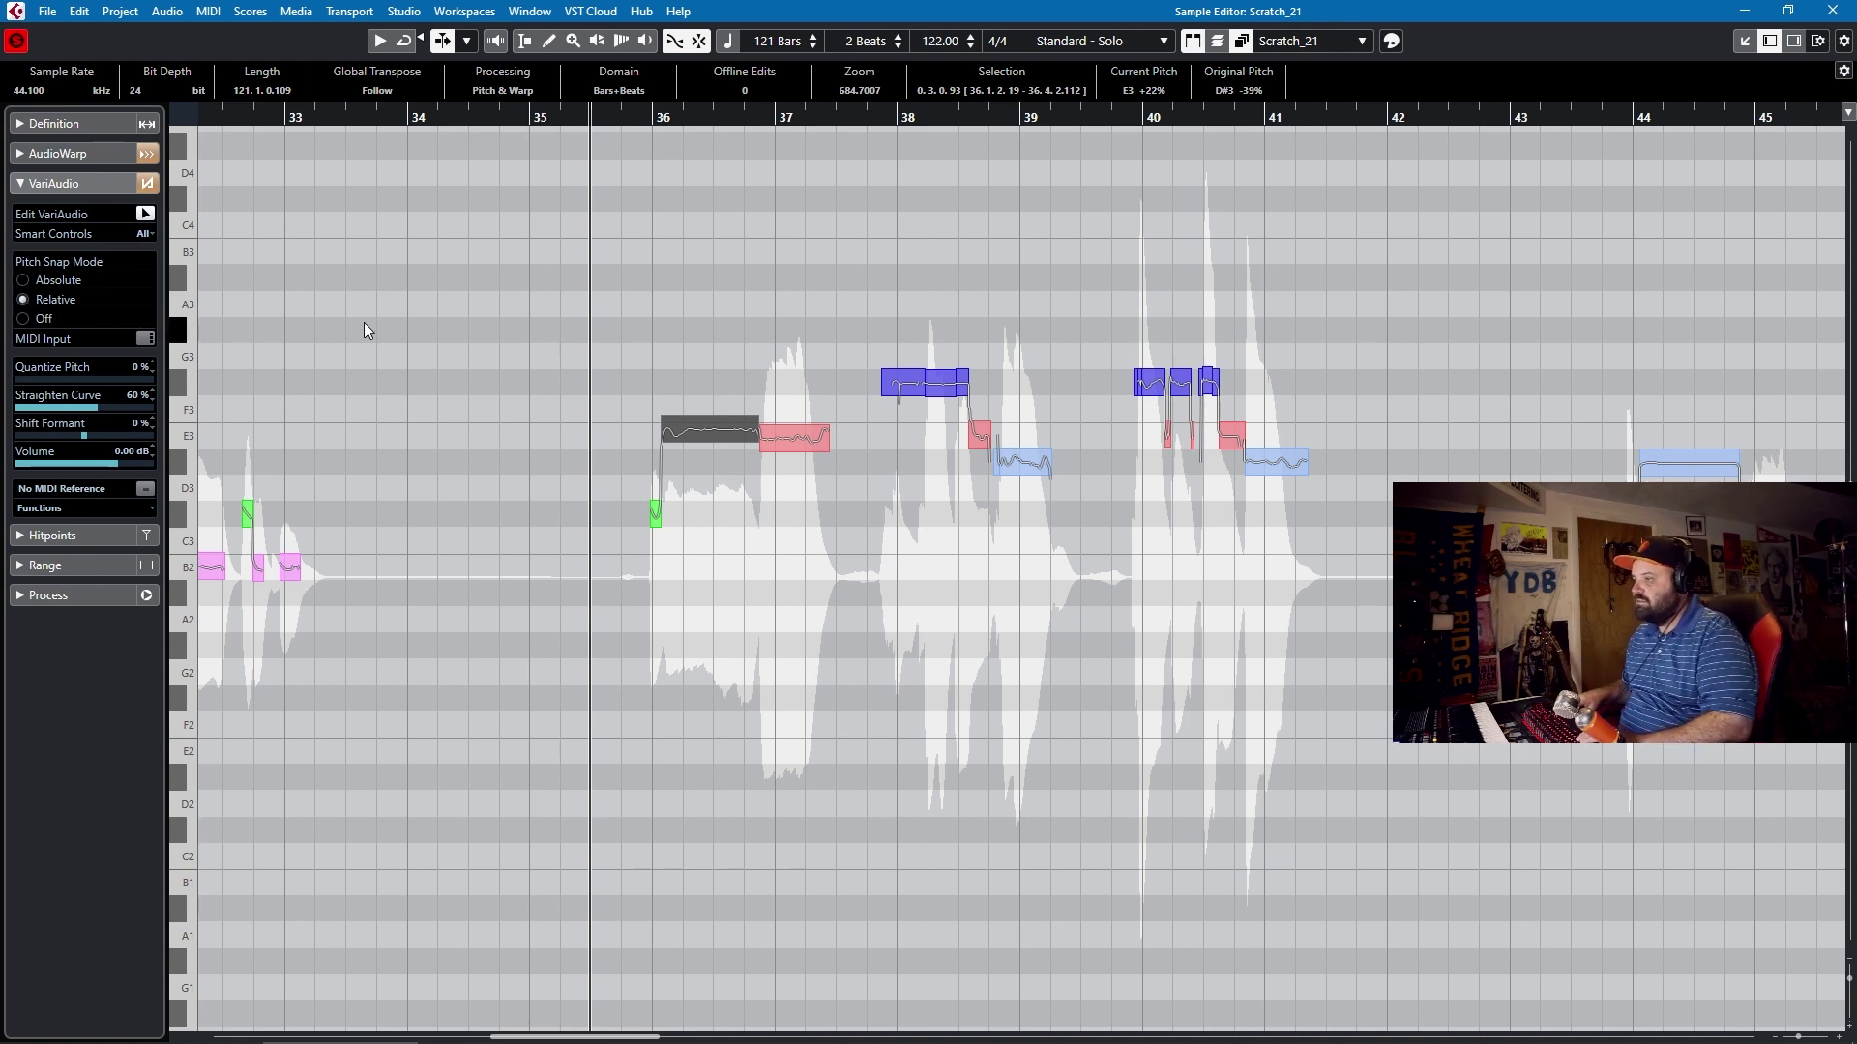
# Use the Relative pitch snap mode to lower the long note at bar 36 by three semitones.
pyautogui.press('Down')
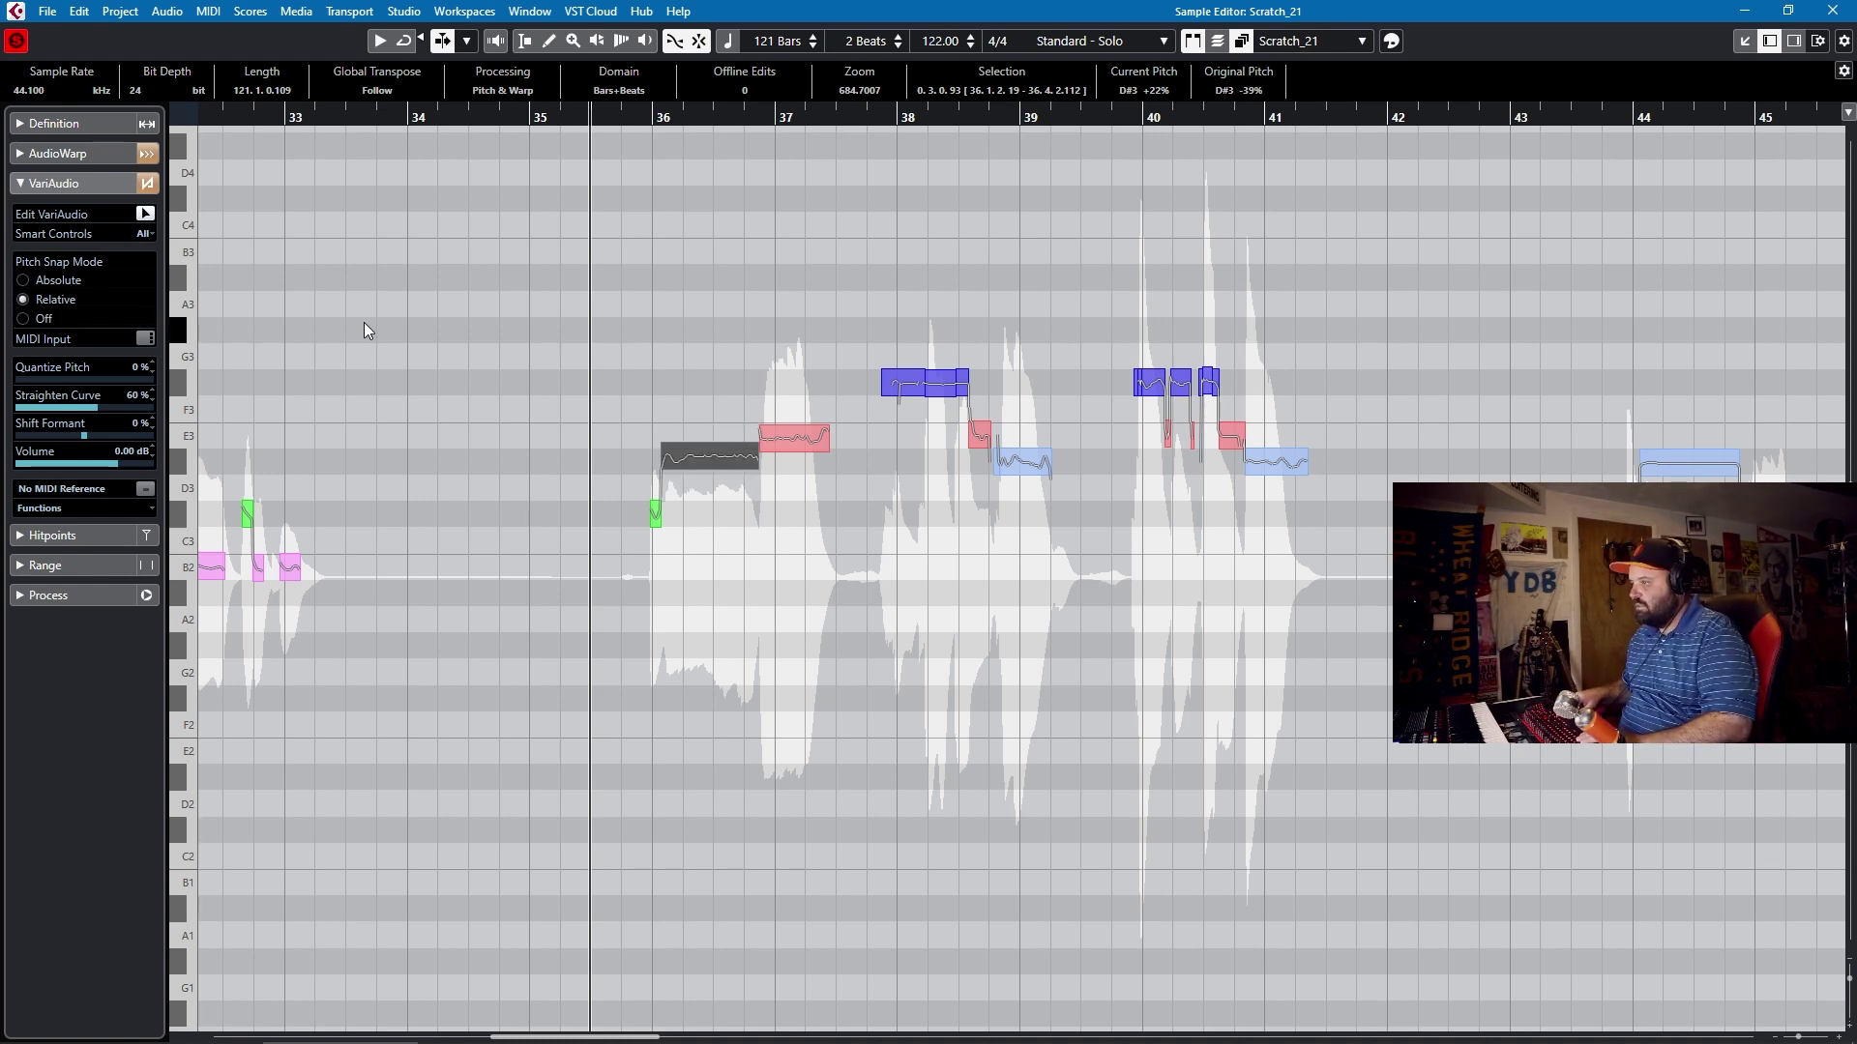
pyautogui.press('Down')
pyautogui.press('Down')
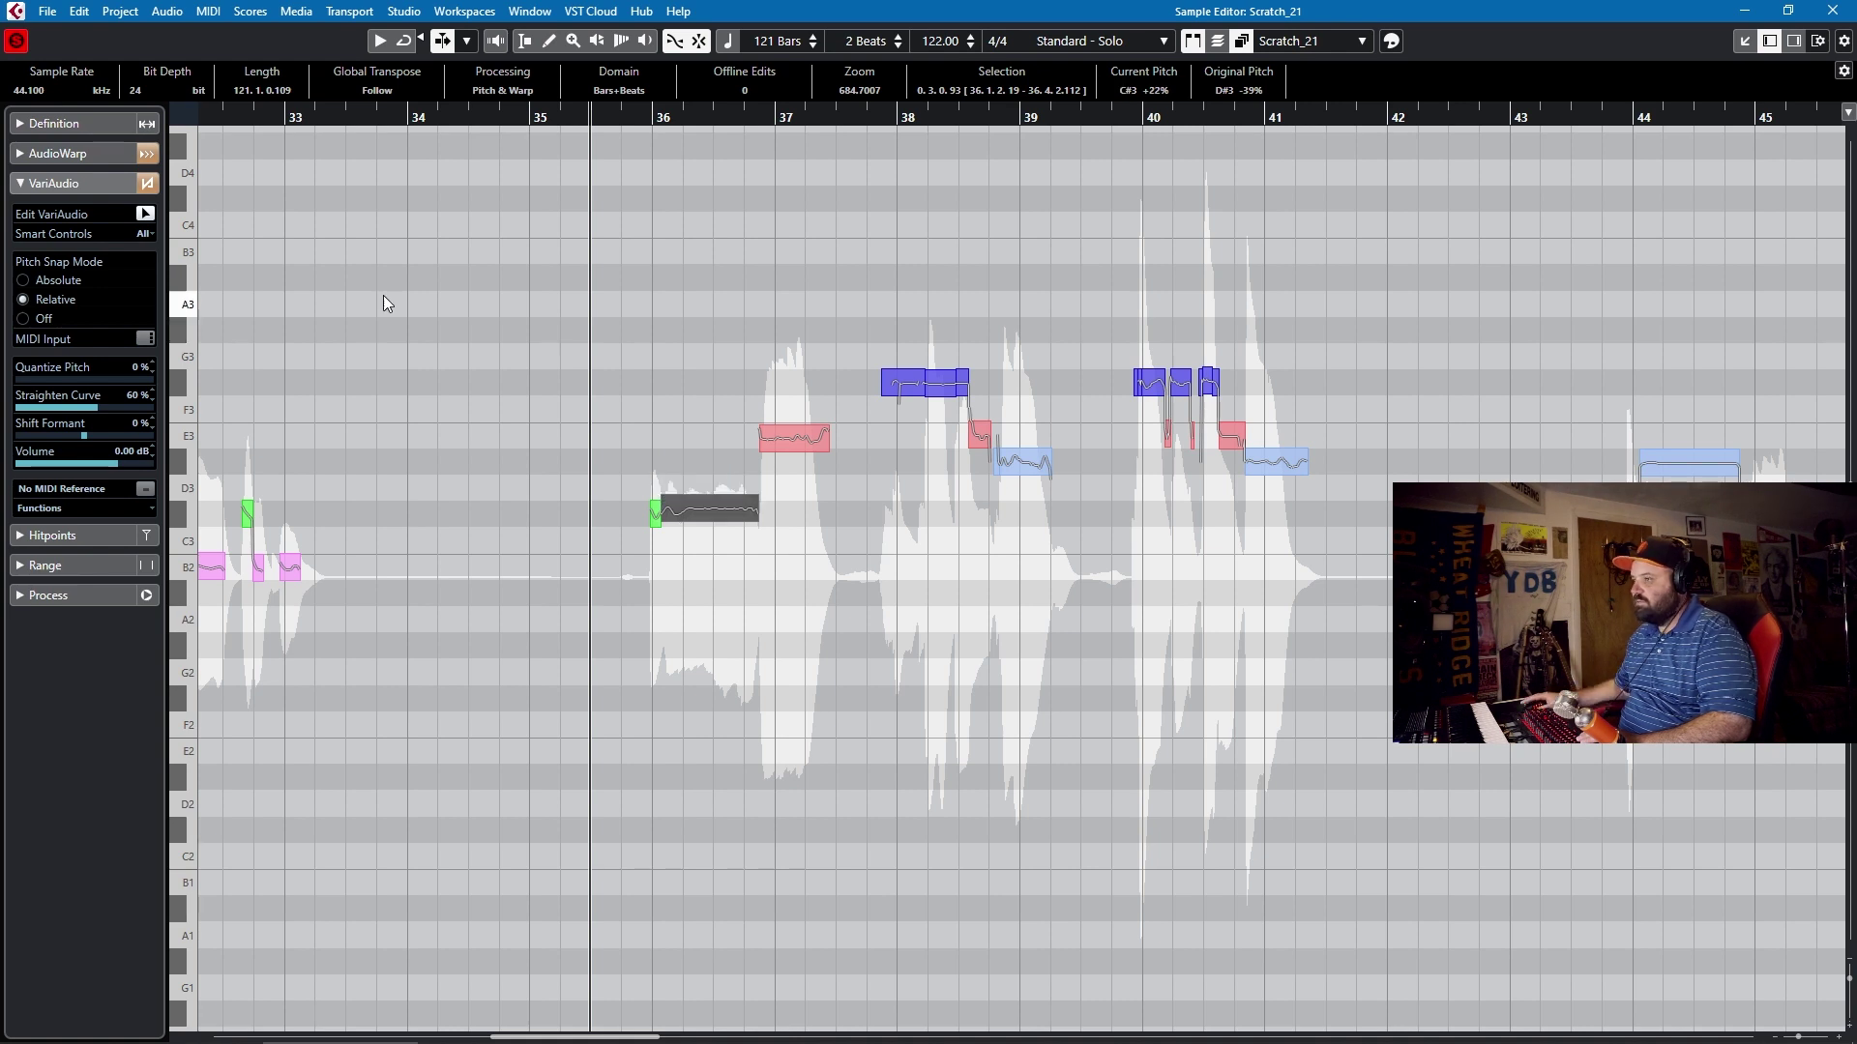
# Set the pitch snap mode to Absolute, raise the long note at bar 36 to D#3, and play the passage.
pyautogui.click(23, 281)
pyautogui.press('Up')
pyautogui.press('Up')
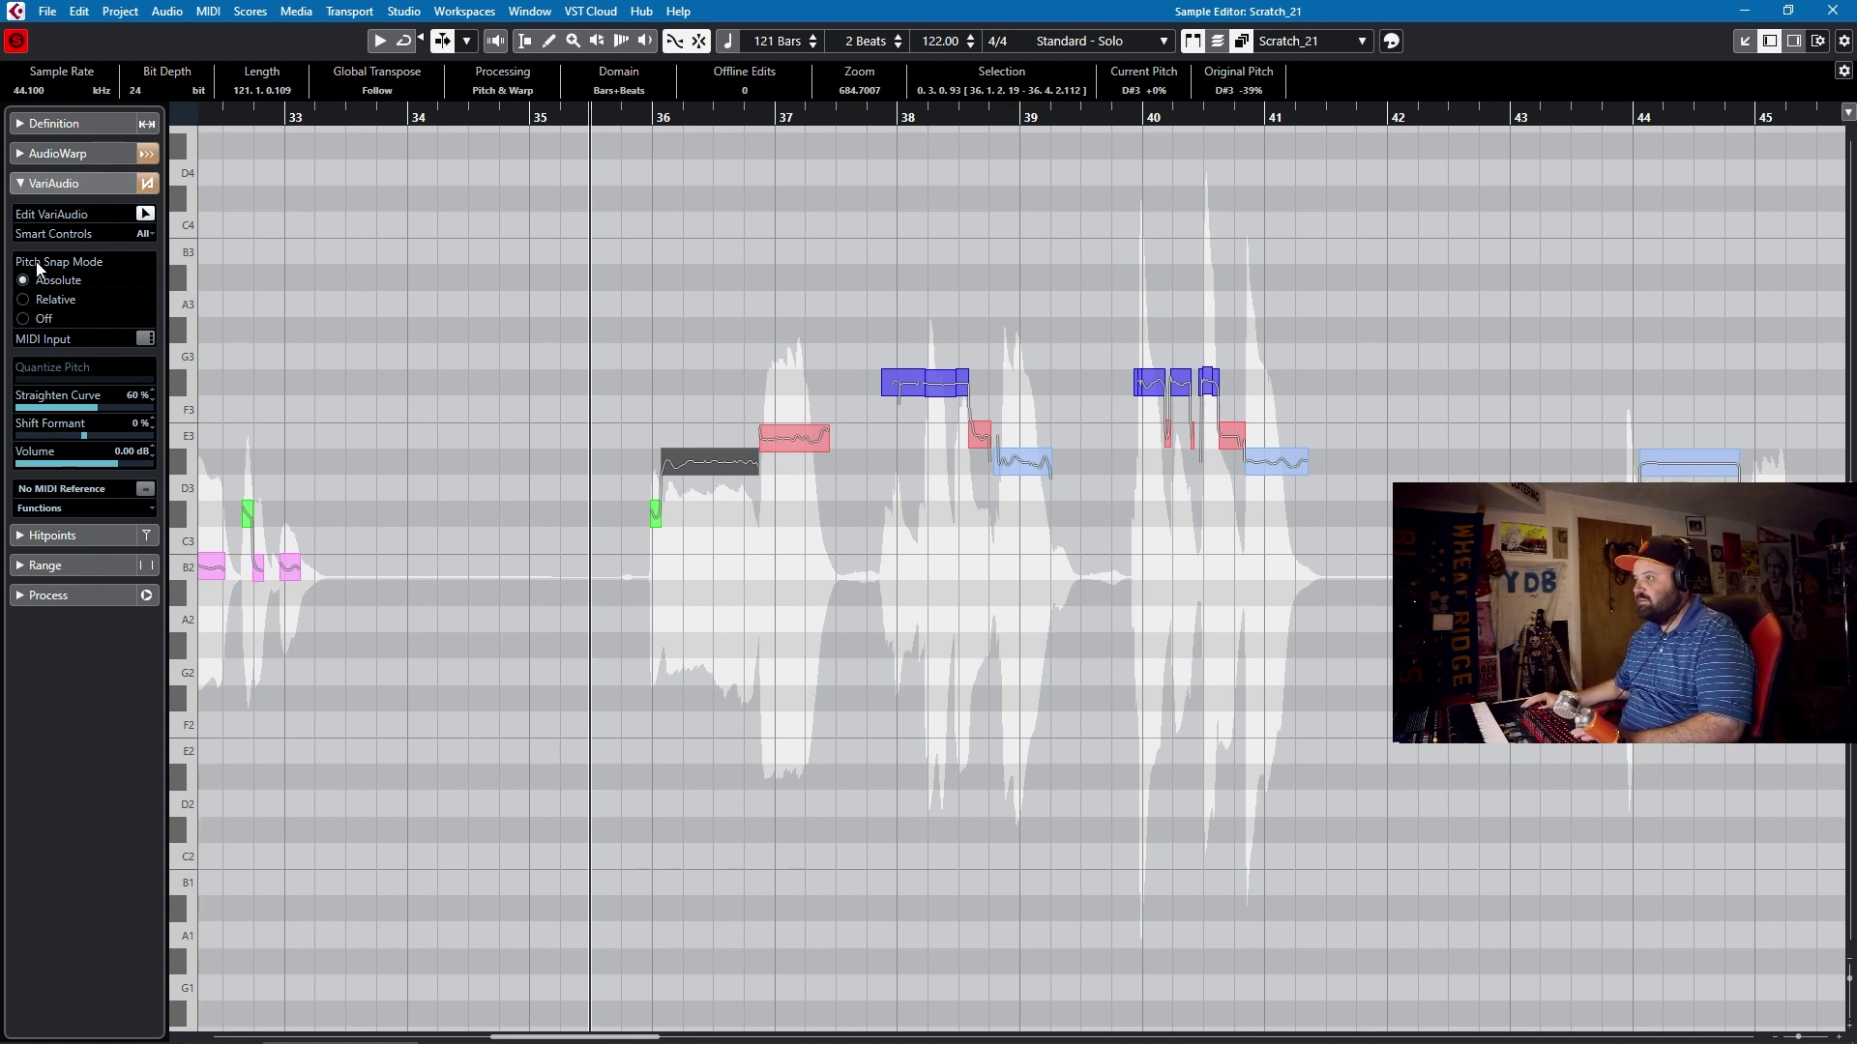
pyautogui.press('space')
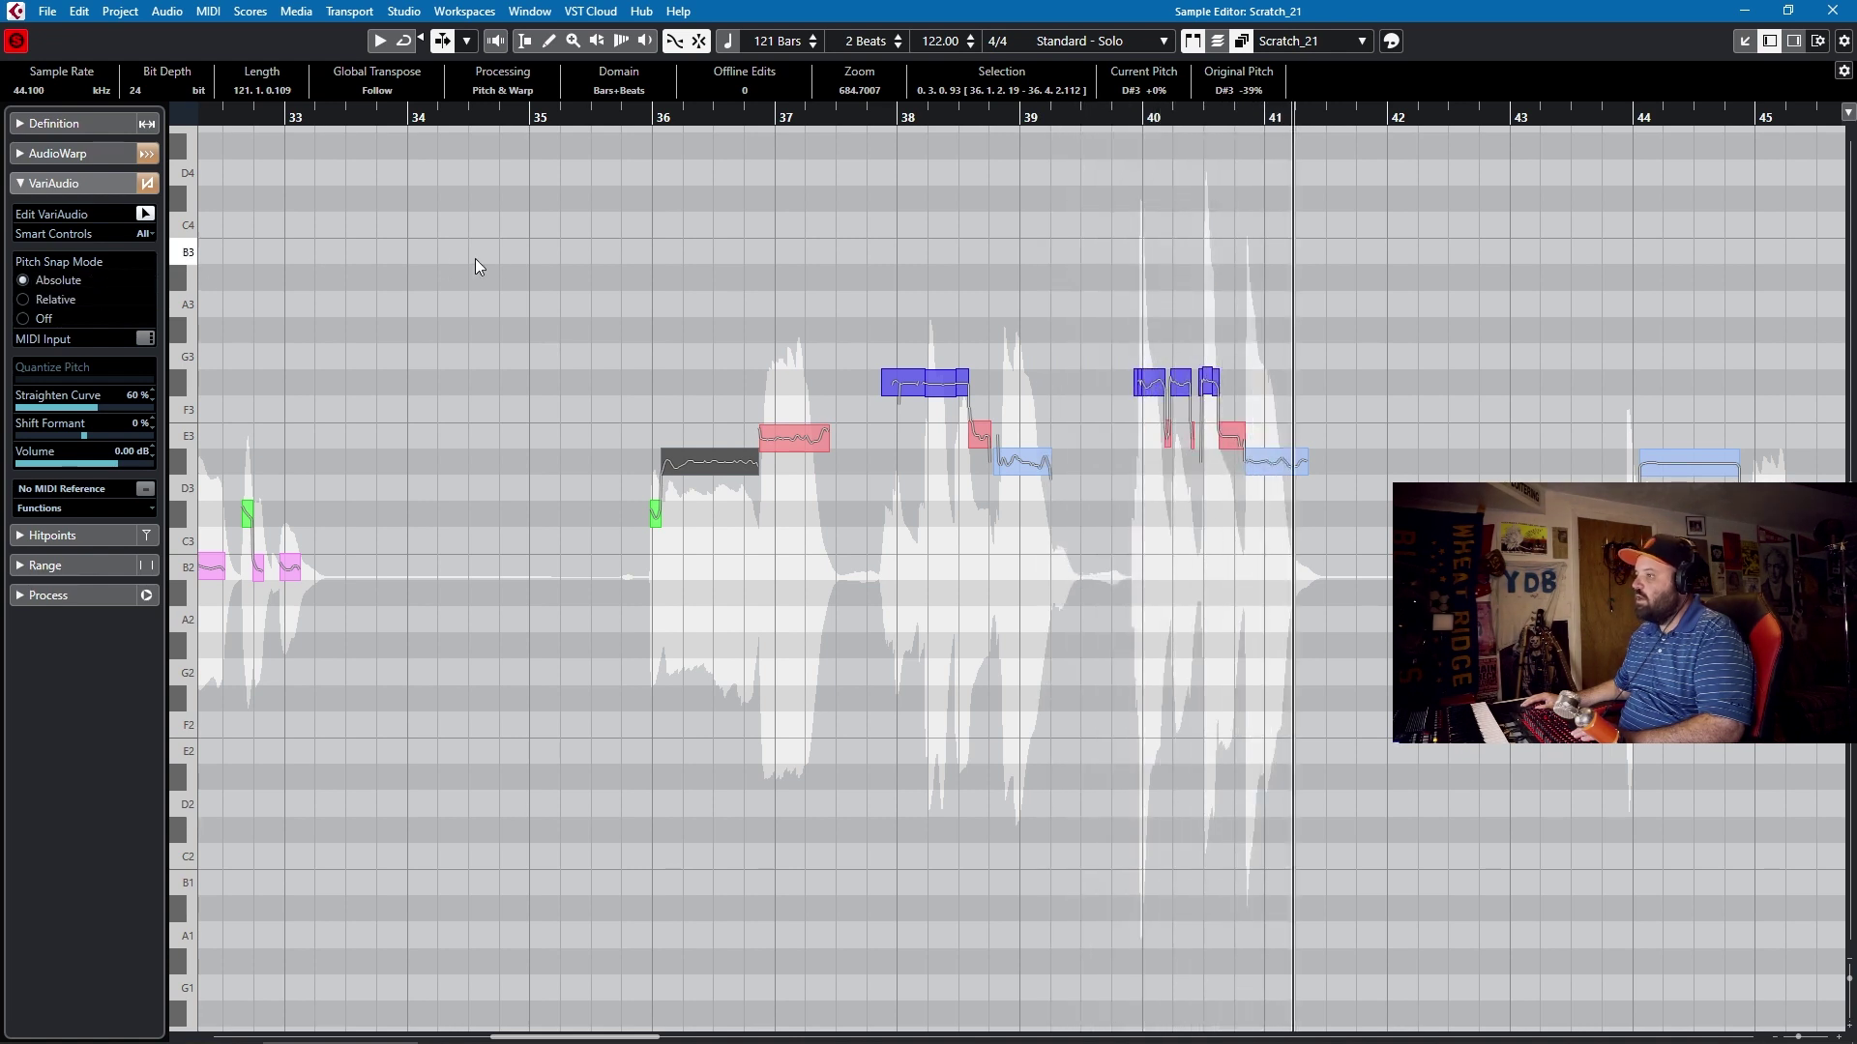
# Set Straighten Curve to 100% for all notes in bars 36 to 41, audition them, and reduce it to 58%.
pyautogui.moveTo(502, 189); pyautogui.dragTo(1374, 623)
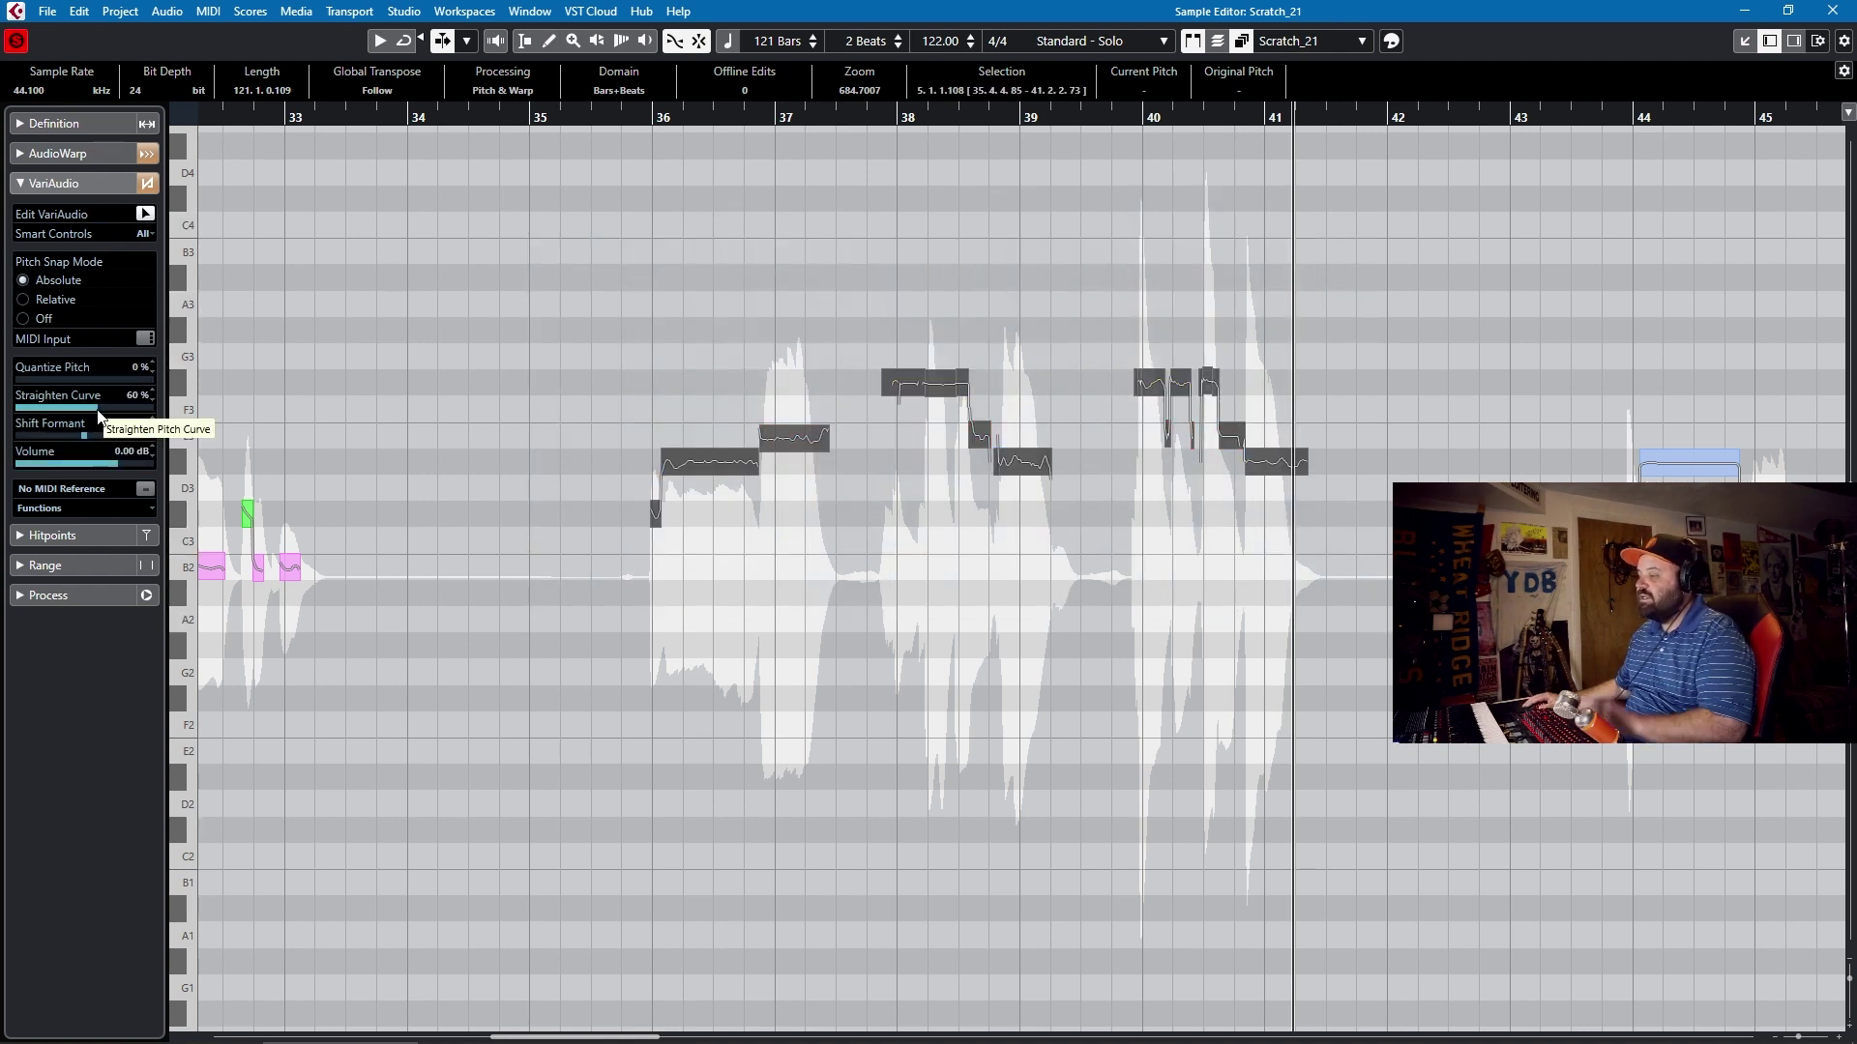
pyautogui.moveTo(97, 415); pyautogui.dragTo(205, 417)
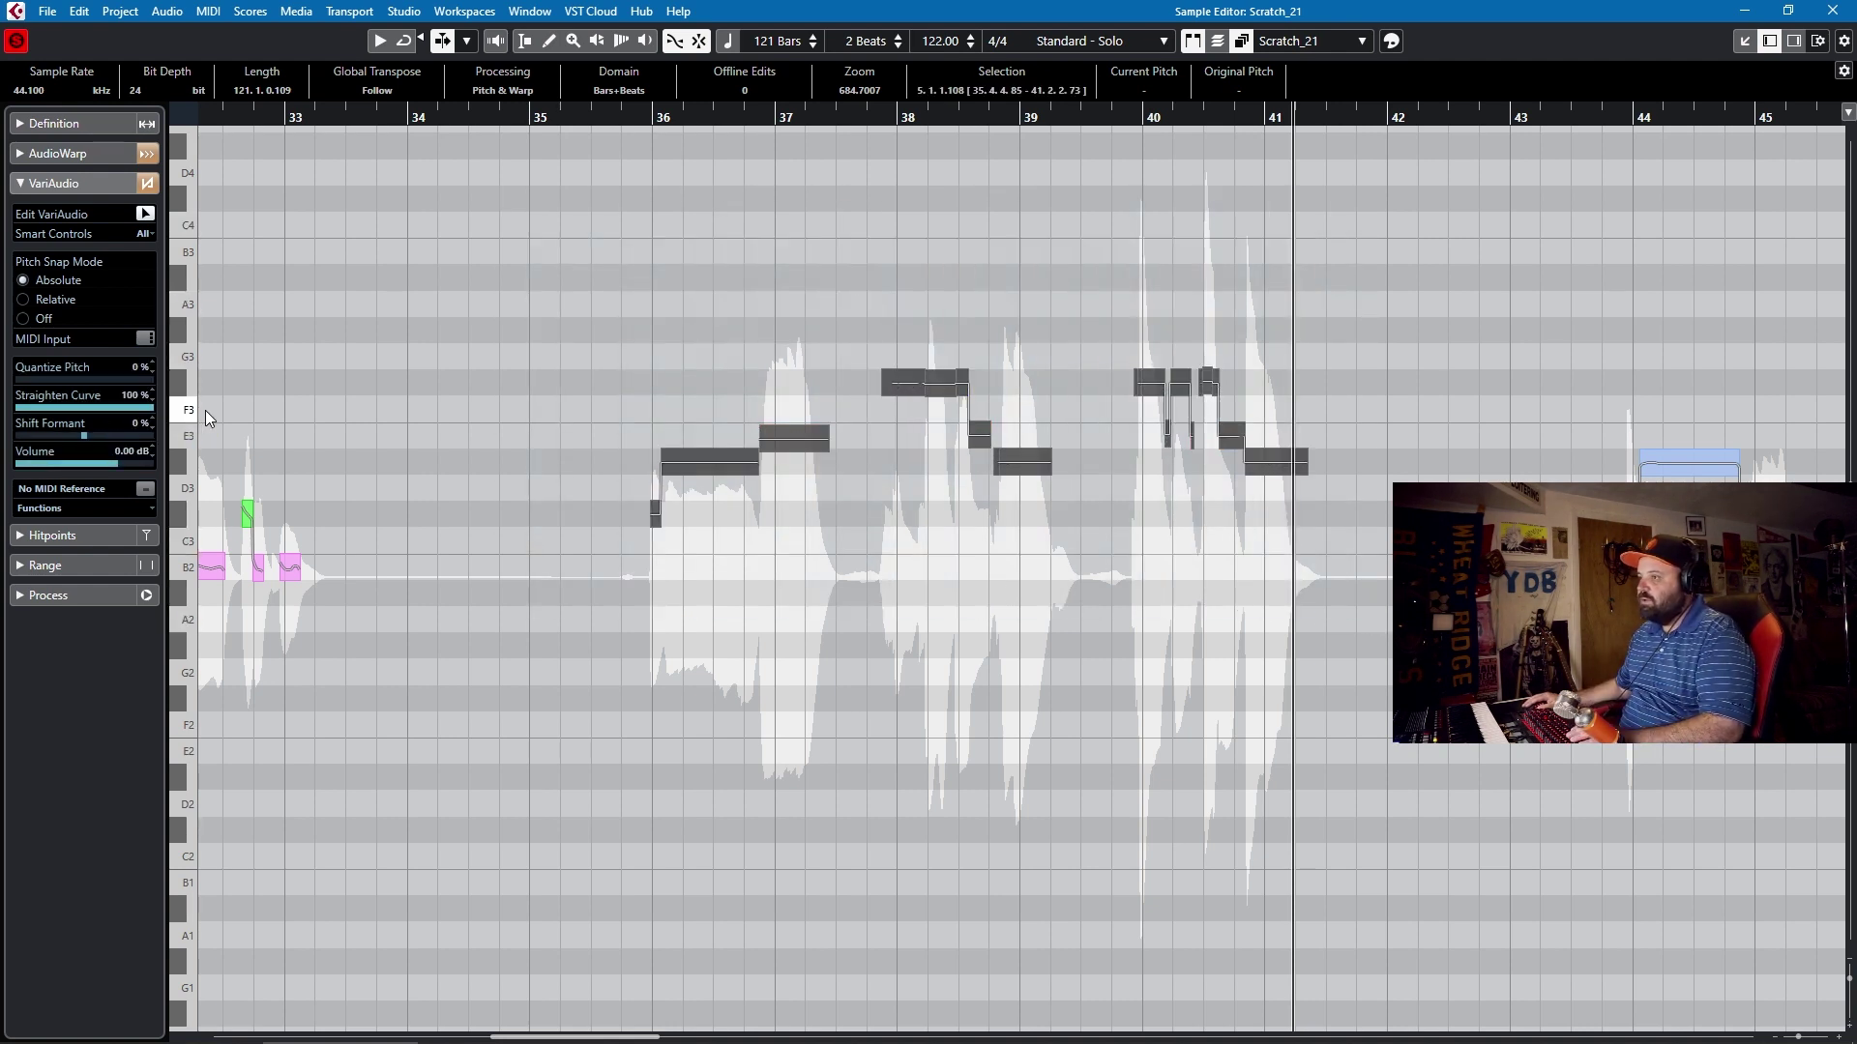
pyautogui.press('KP_Subtract')
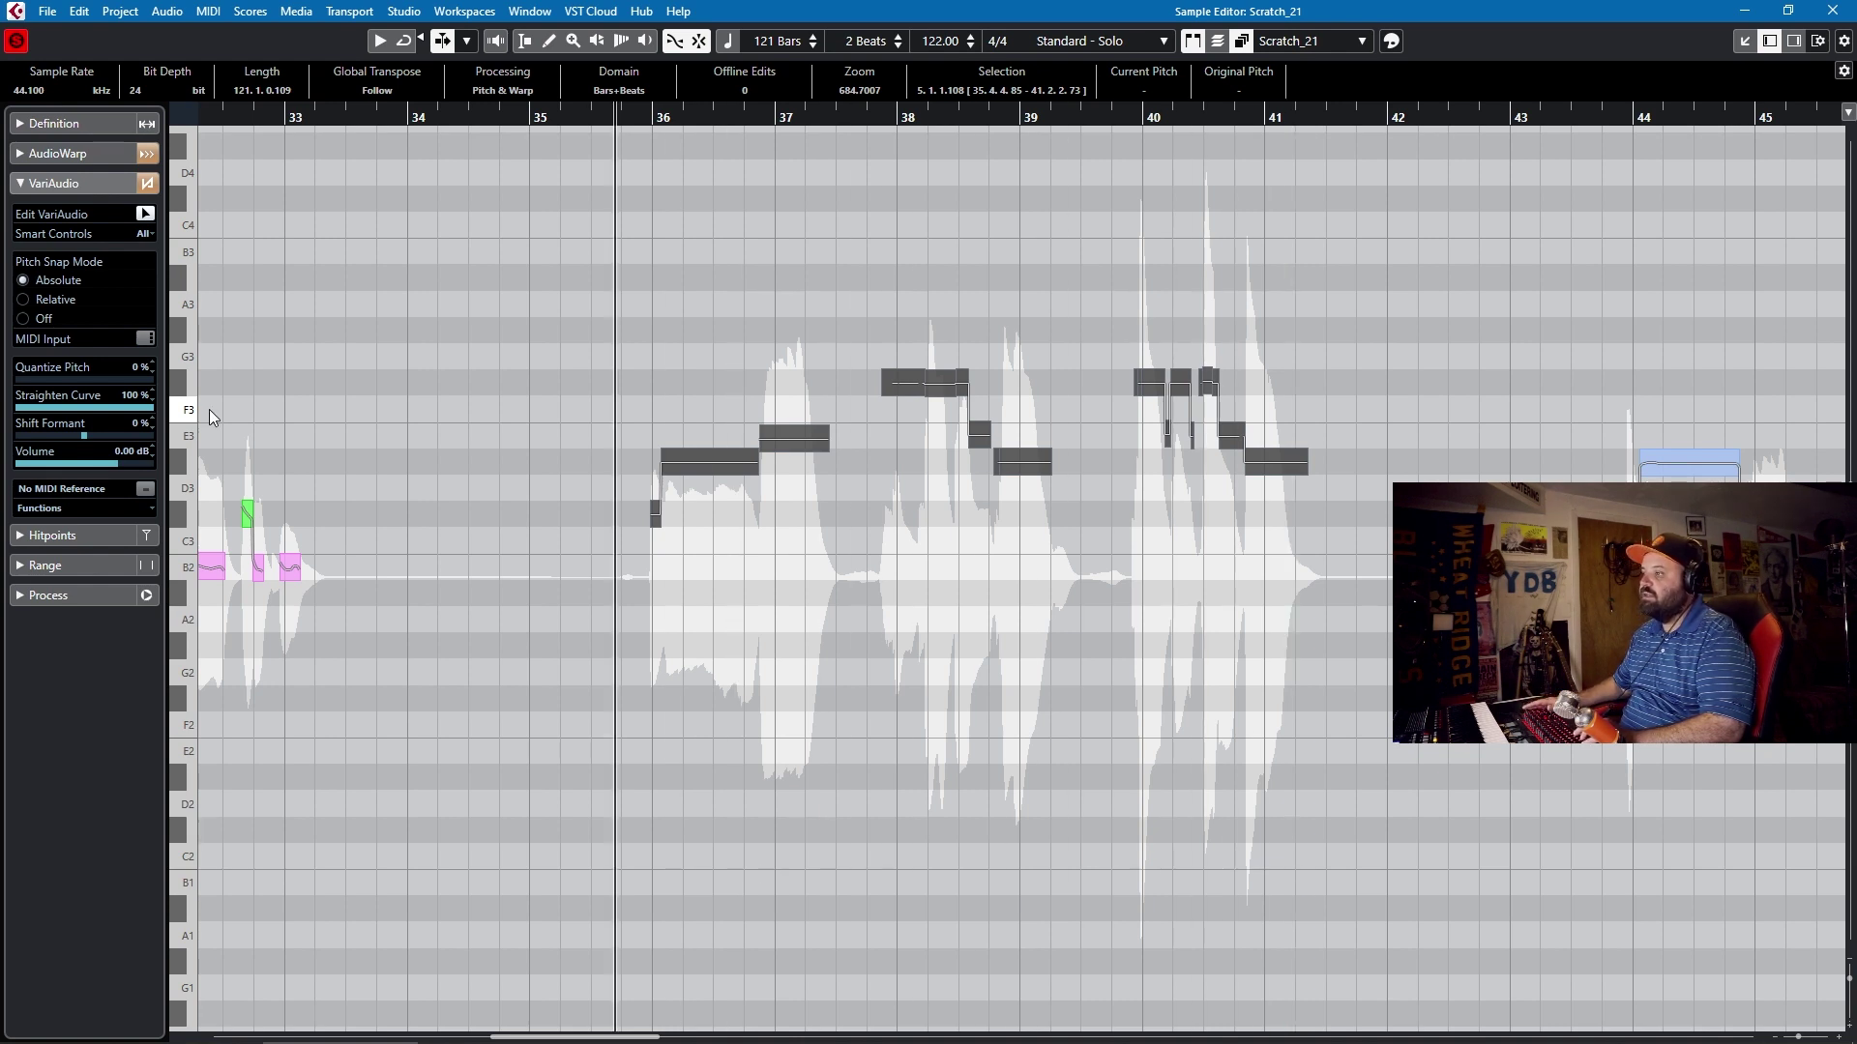
pyautogui.press('space')
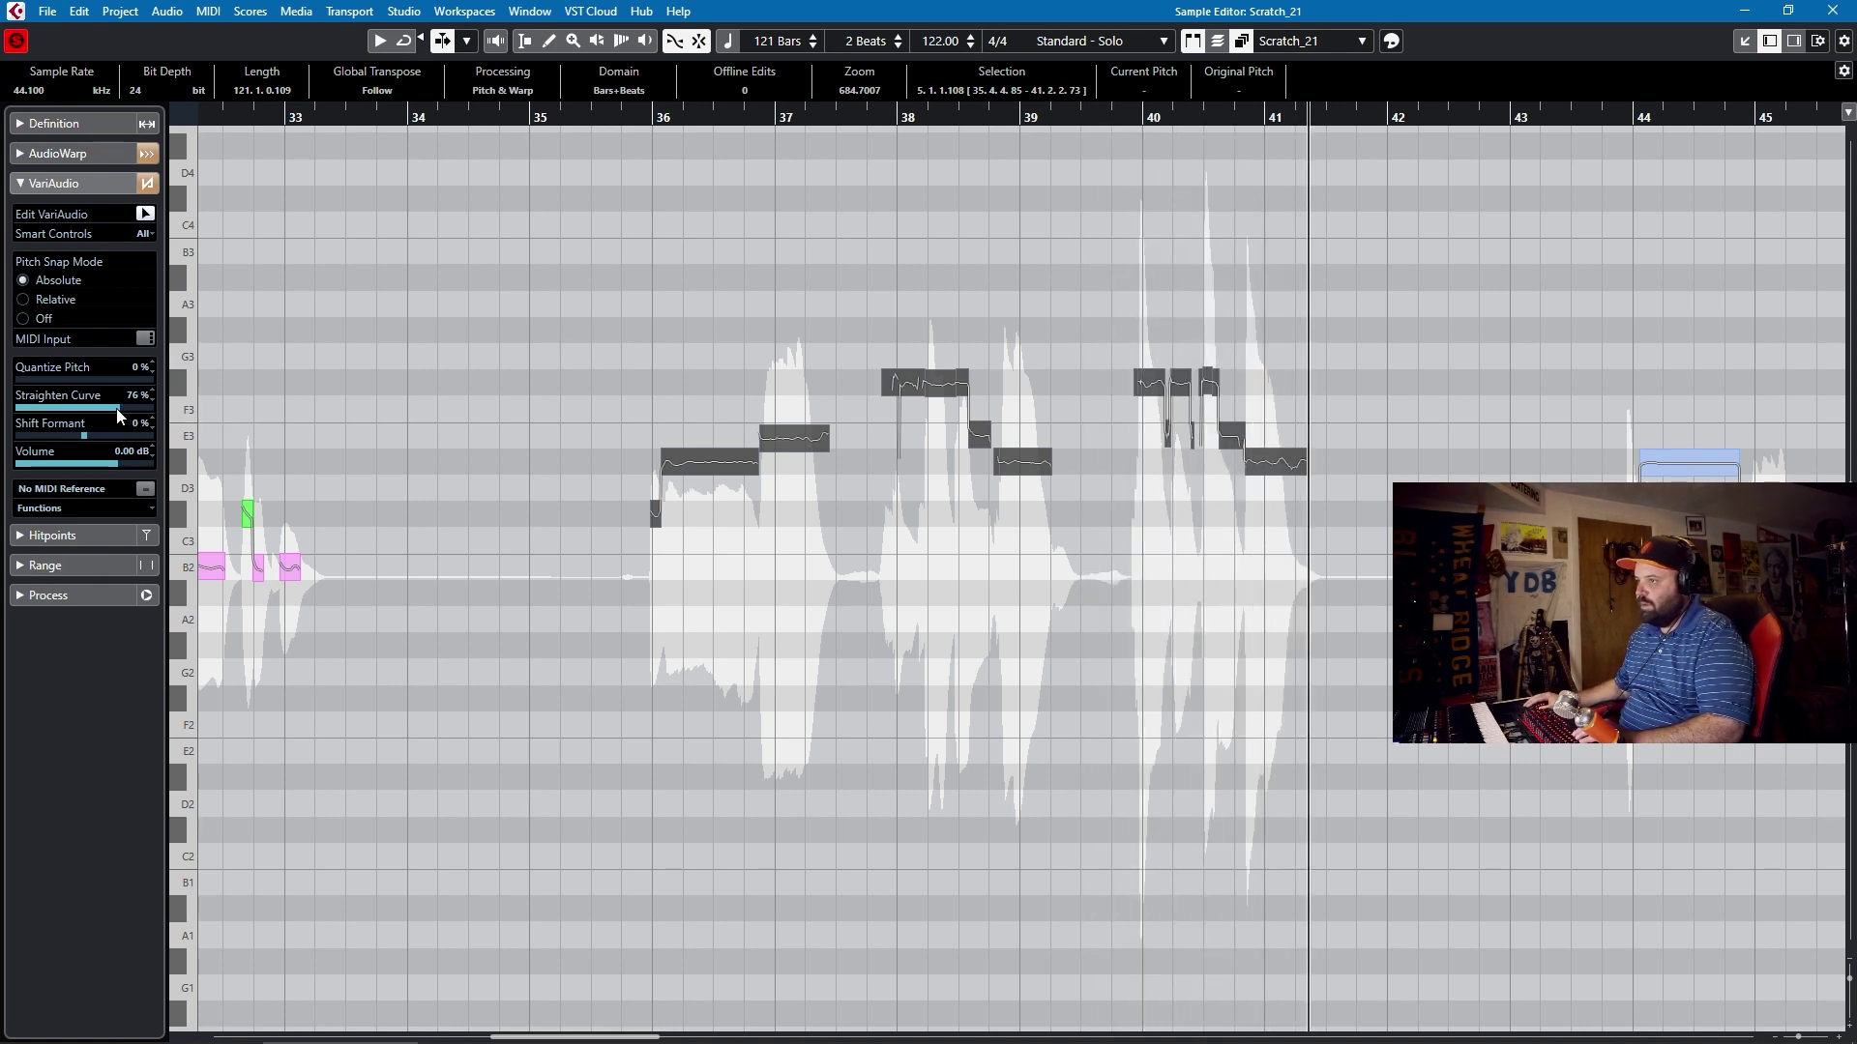
pyautogui.moveTo(99, 400); pyautogui.dragTo(91, 401)
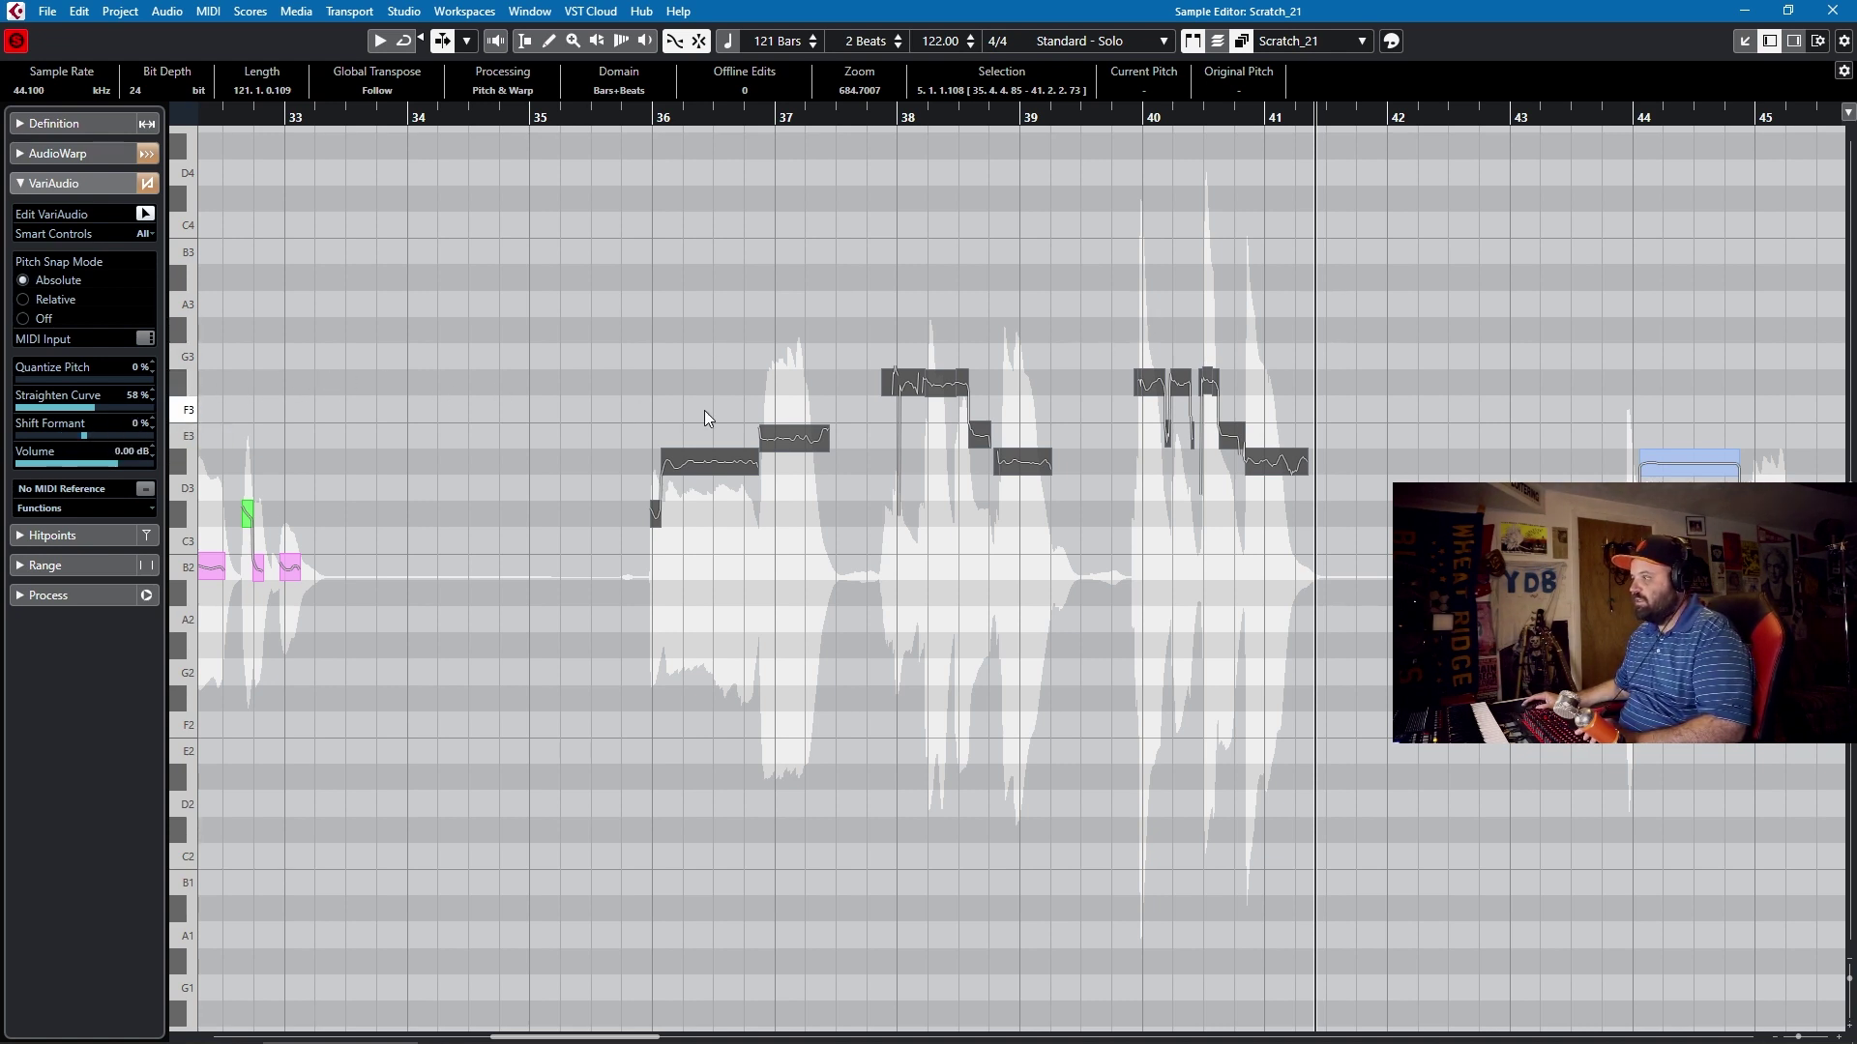
# Set Shift Formant to -100% for the notes in bars 44 to 47 and play them back.
pyautogui.scroll(-3, 704, 414)
pyautogui.hscroll(5, 595, 468)
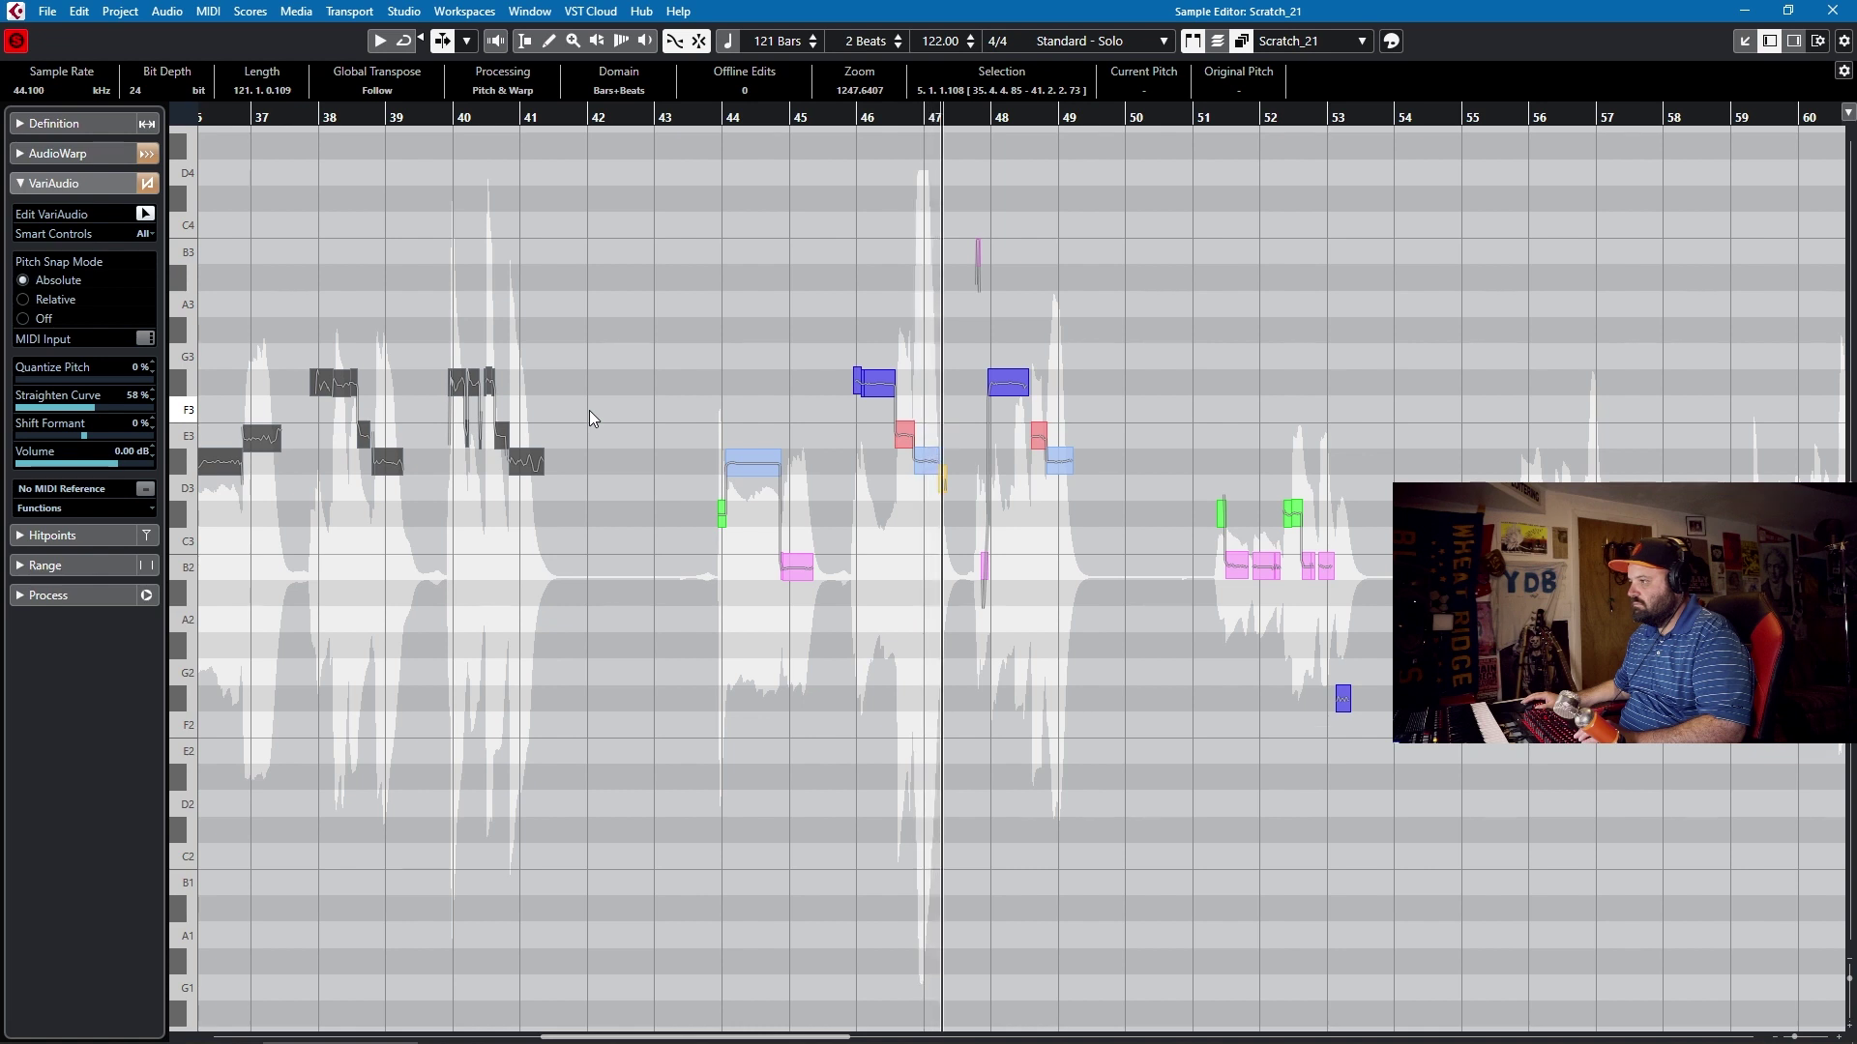
pyautogui.moveTo(672, 314); pyautogui.dragTo(920, 593)
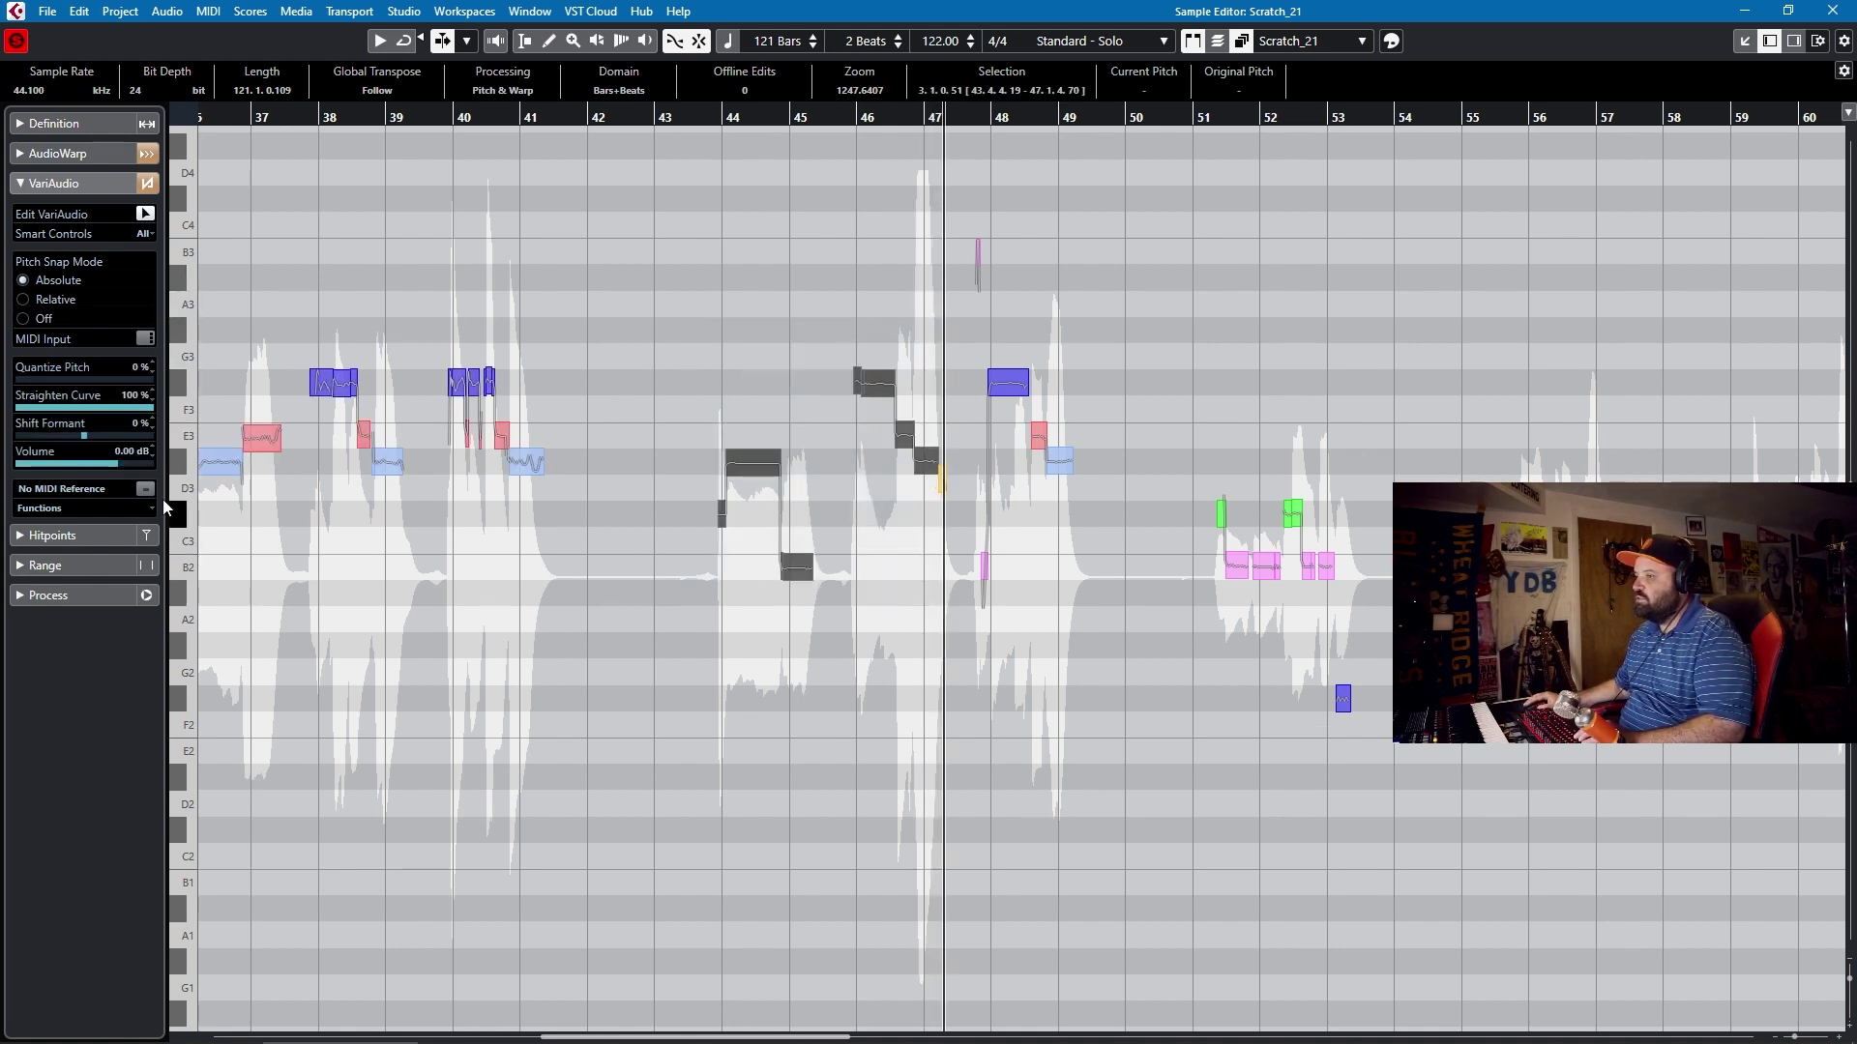
pyautogui.moveTo(83, 440); pyautogui.dragTo(2, 464)
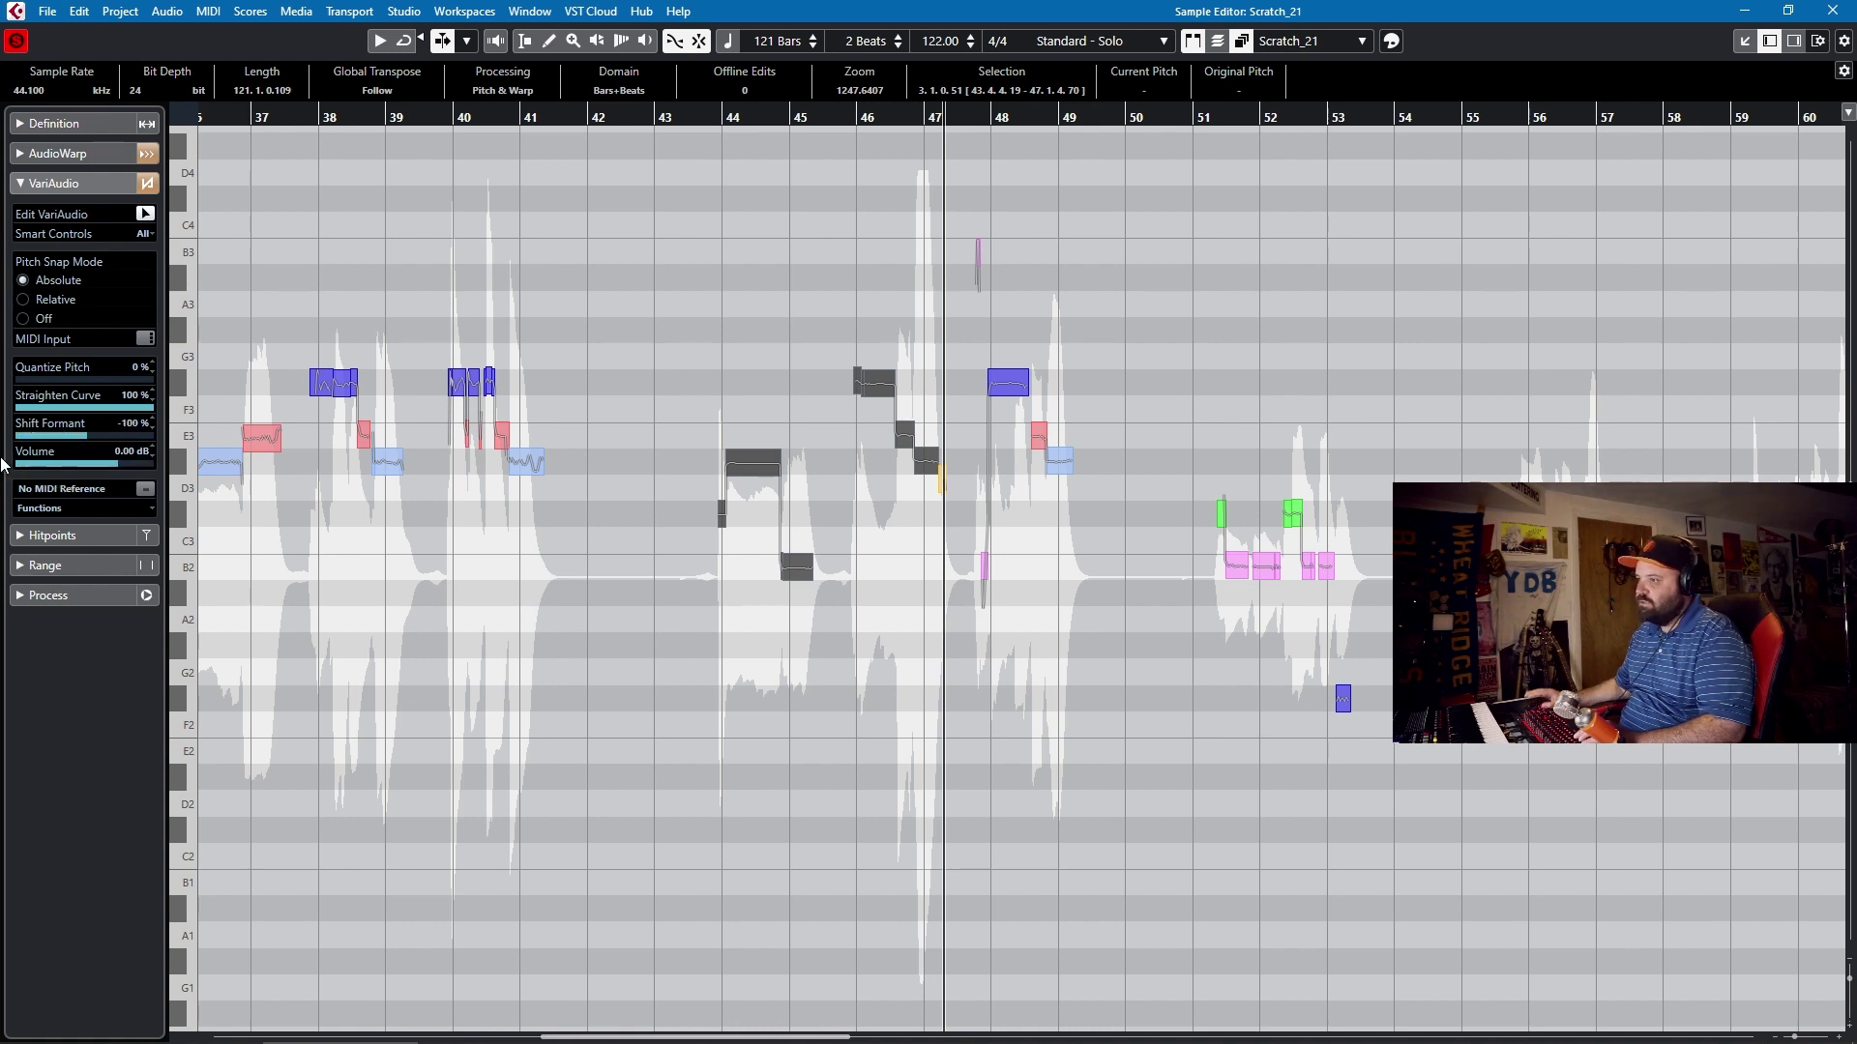
pyautogui.press('KP_Subtract')
pyautogui.press('space')
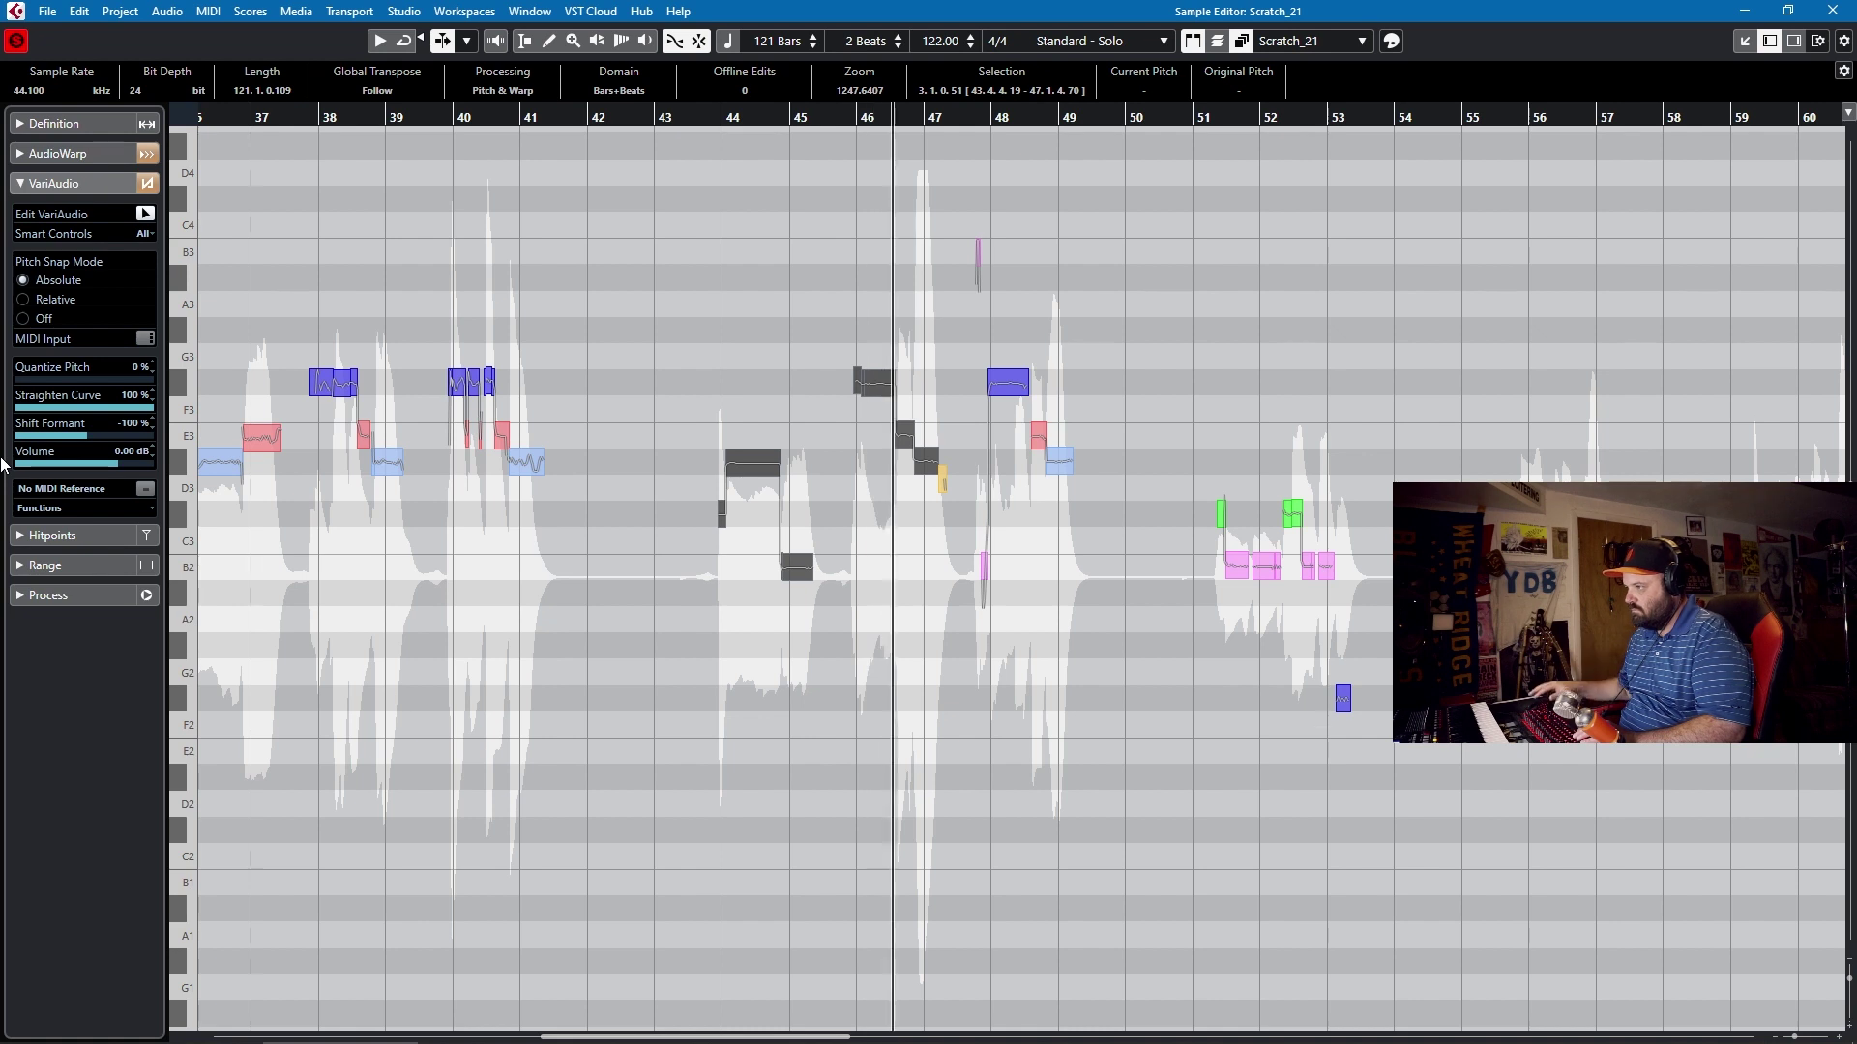
# Set Shift Formant to 100% for the selected notes, audition them, and reset the formant shift to 0%.
pyautogui.press('KP_Subtract')
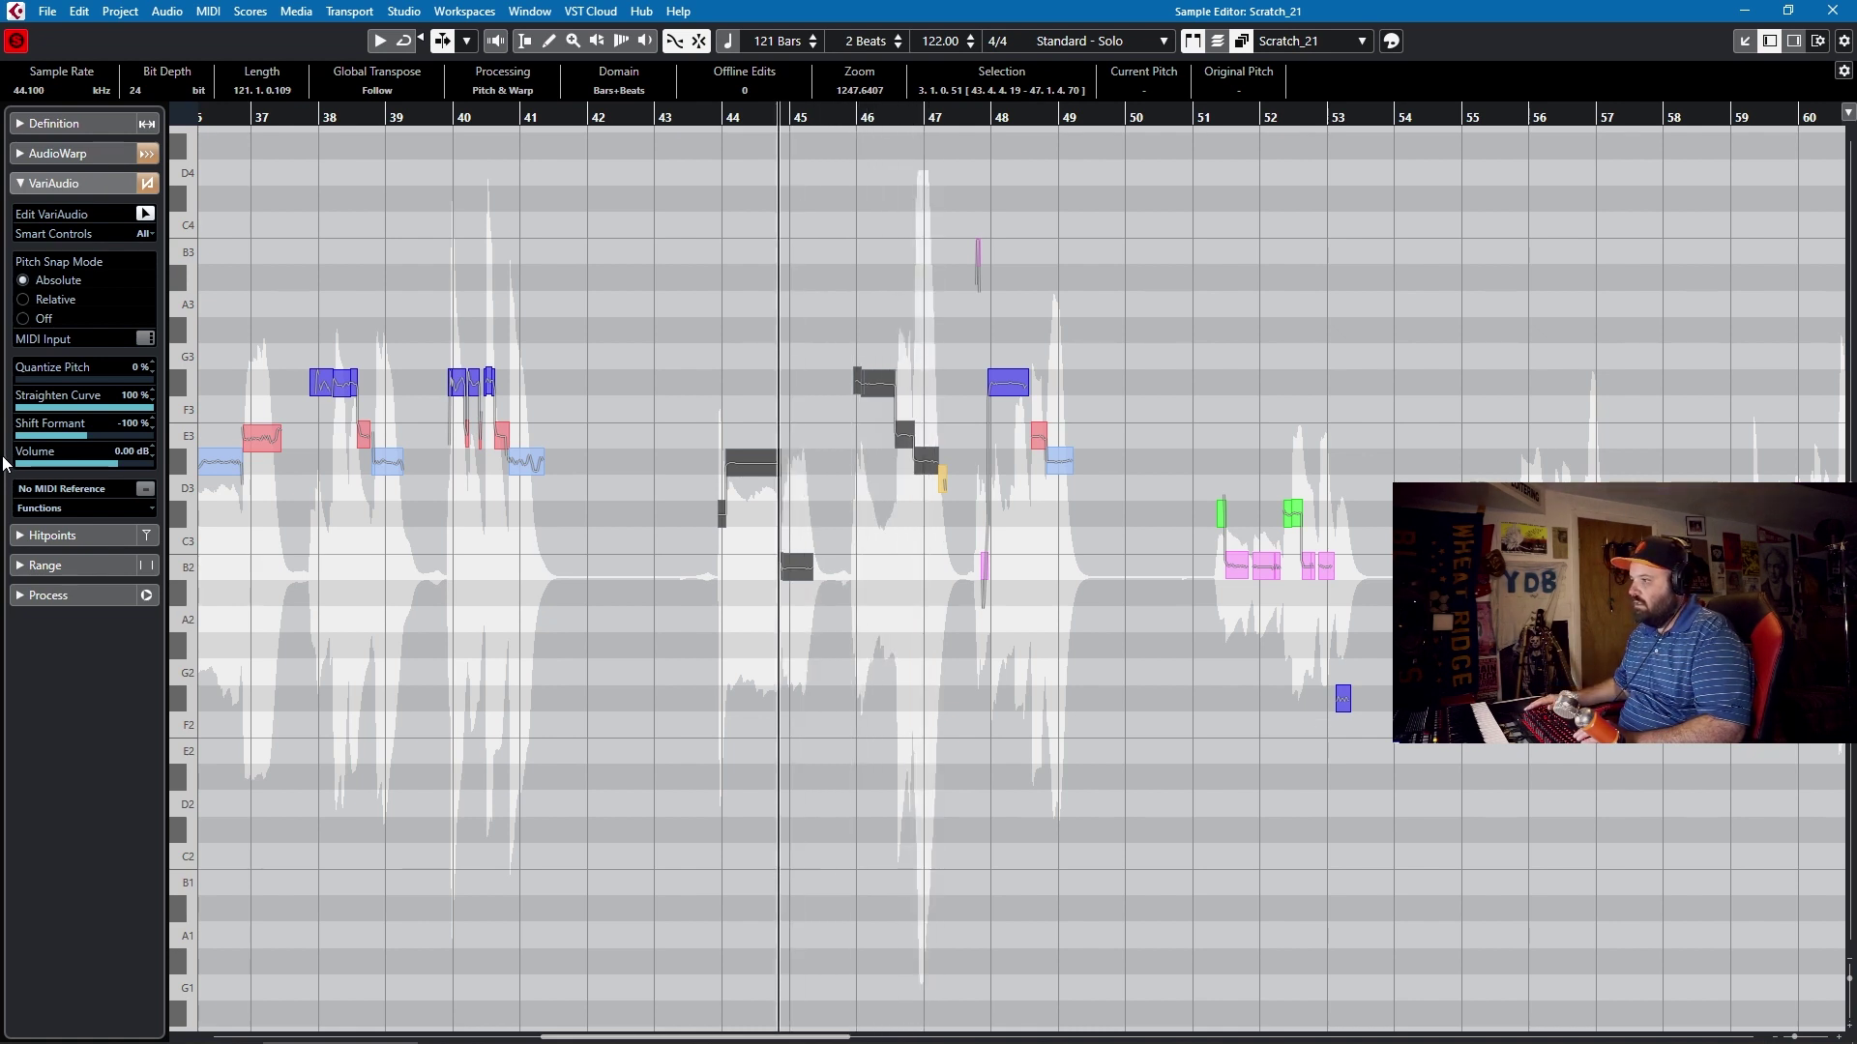
pyautogui.press('KP_Subtract')
pyautogui.moveTo(164, 442); pyautogui.dragTo(186, 442)
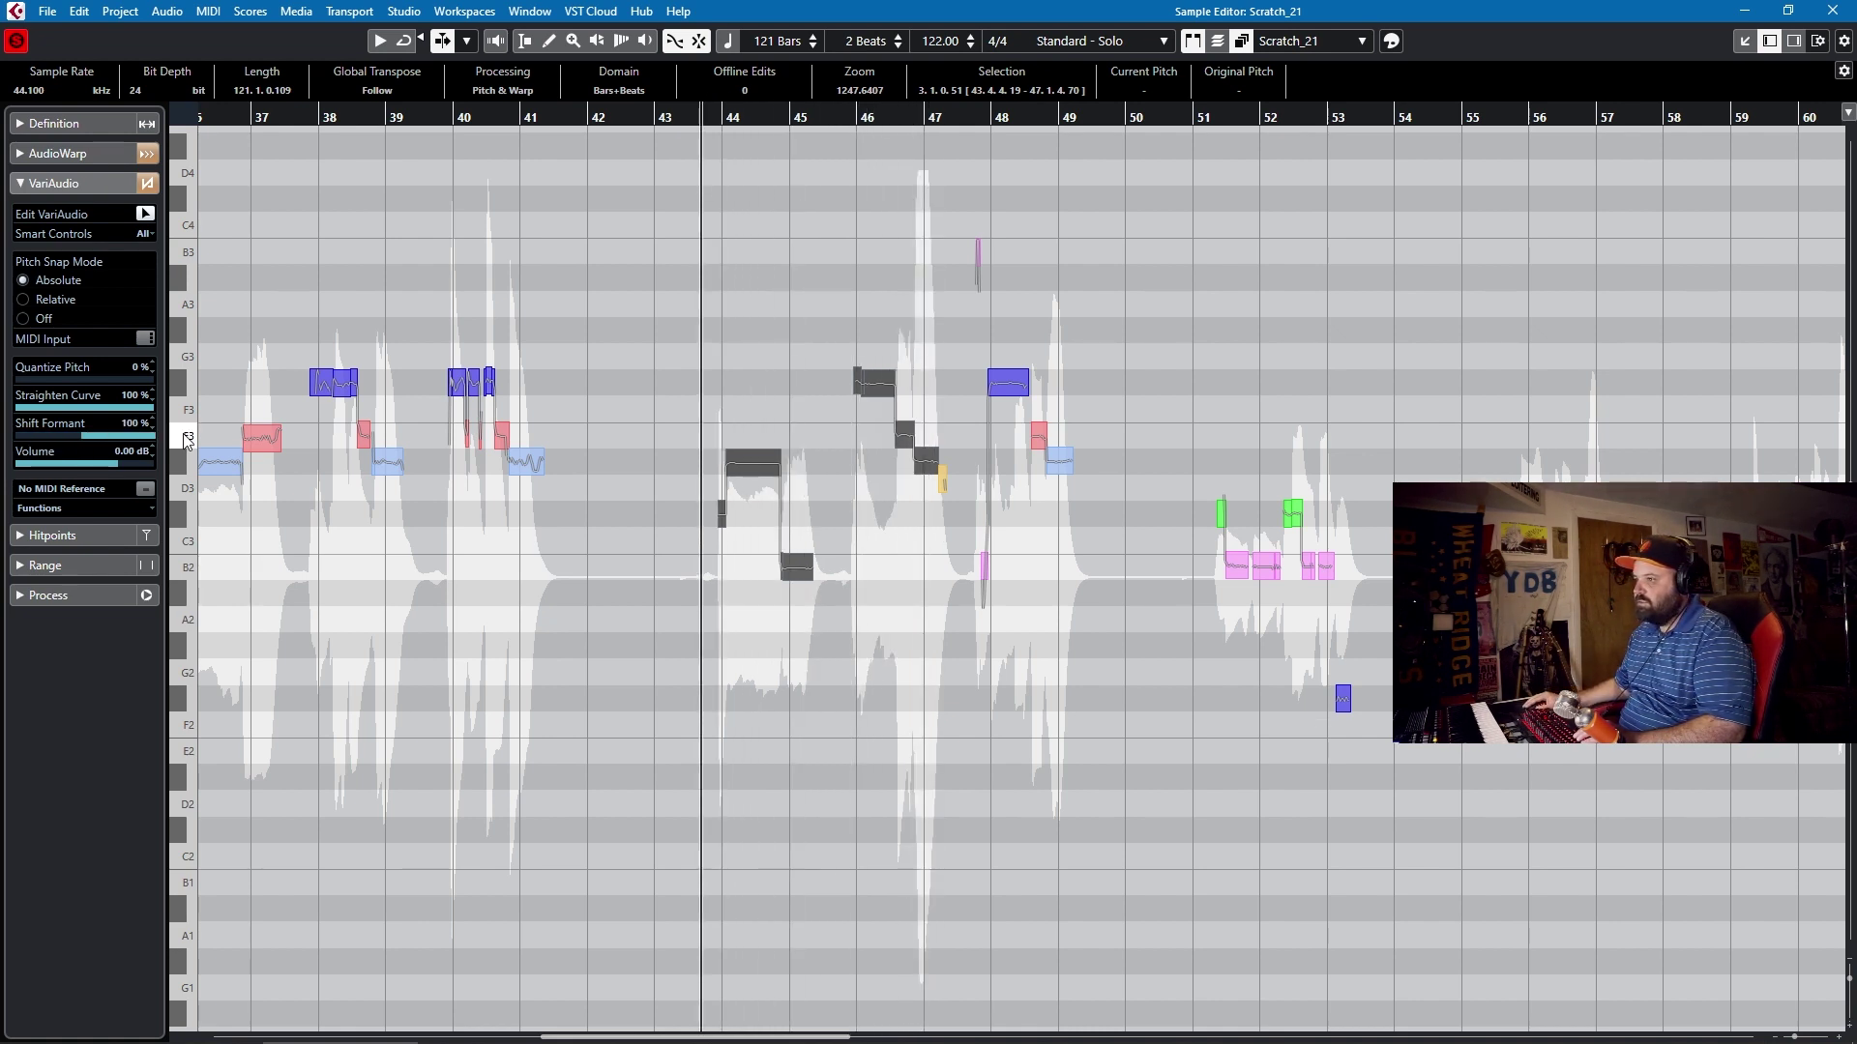
pyautogui.press('space')
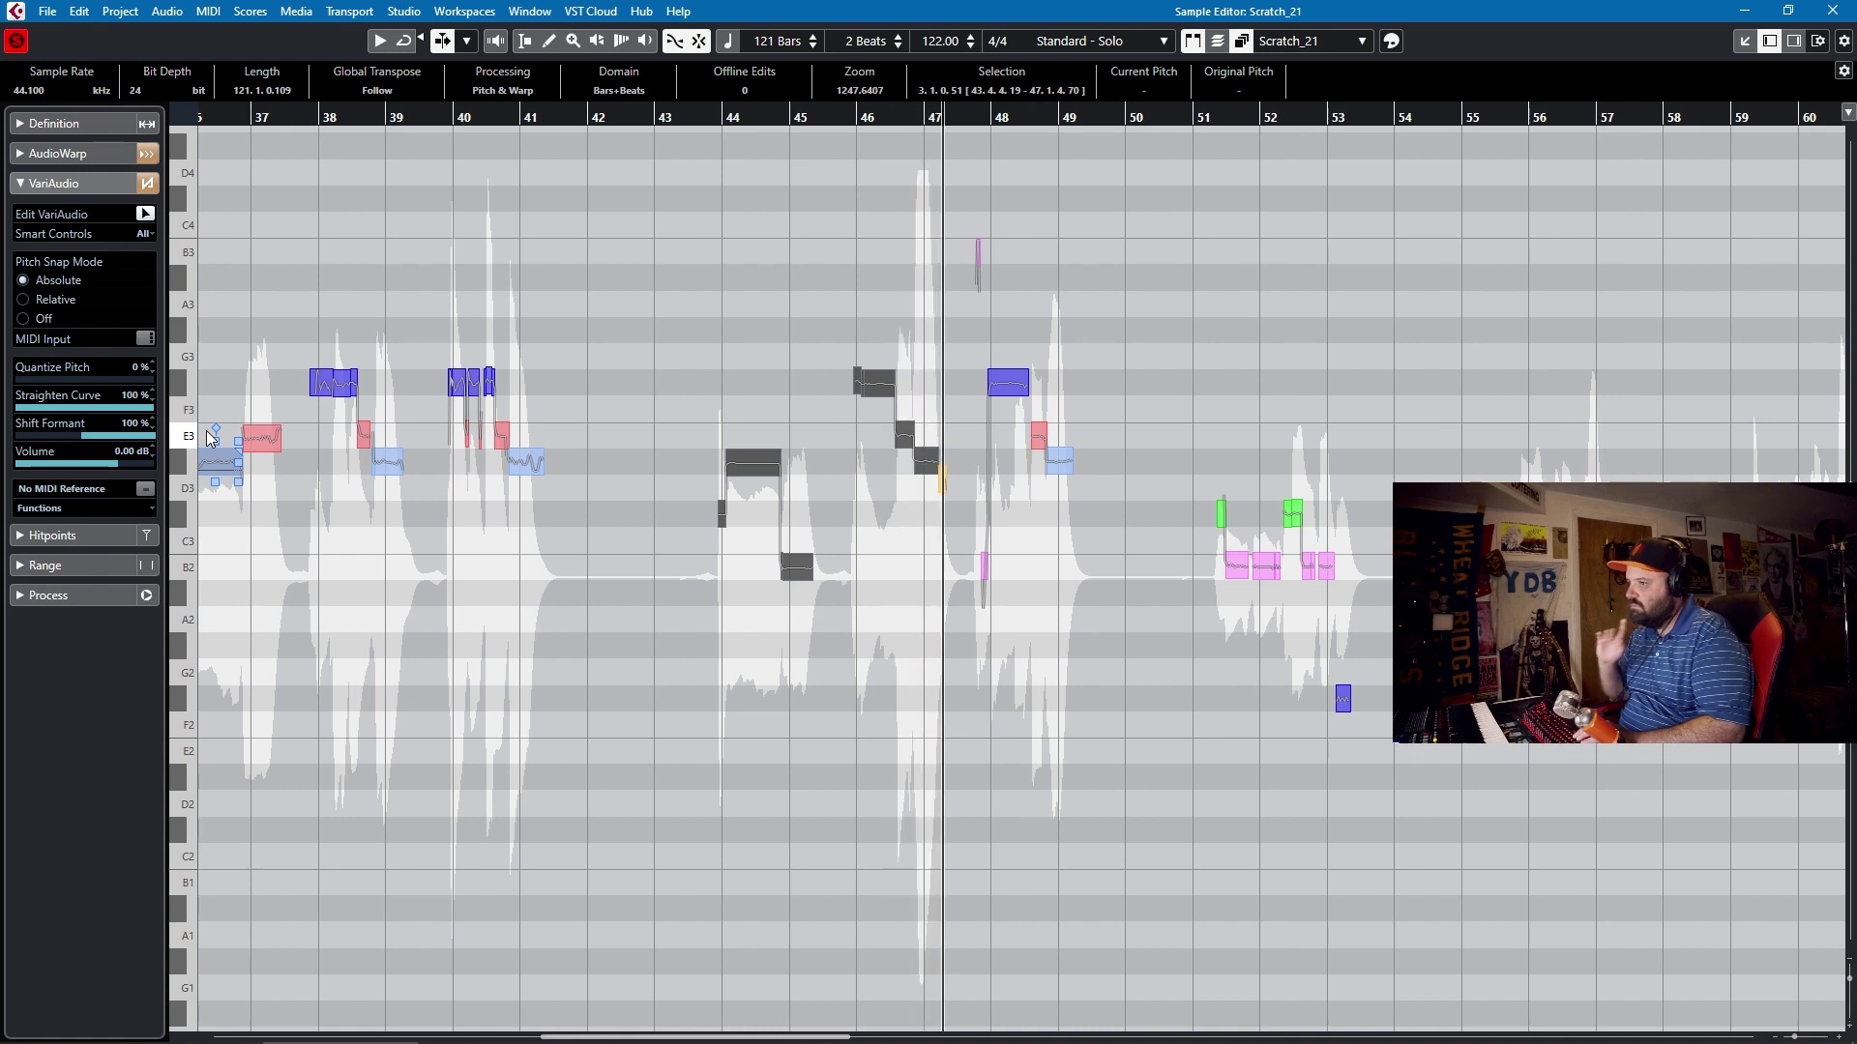
pyautogui.keyDown('ctrl'); pyautogui.click(87, 437); pyautogui.keyUp('ctrl')
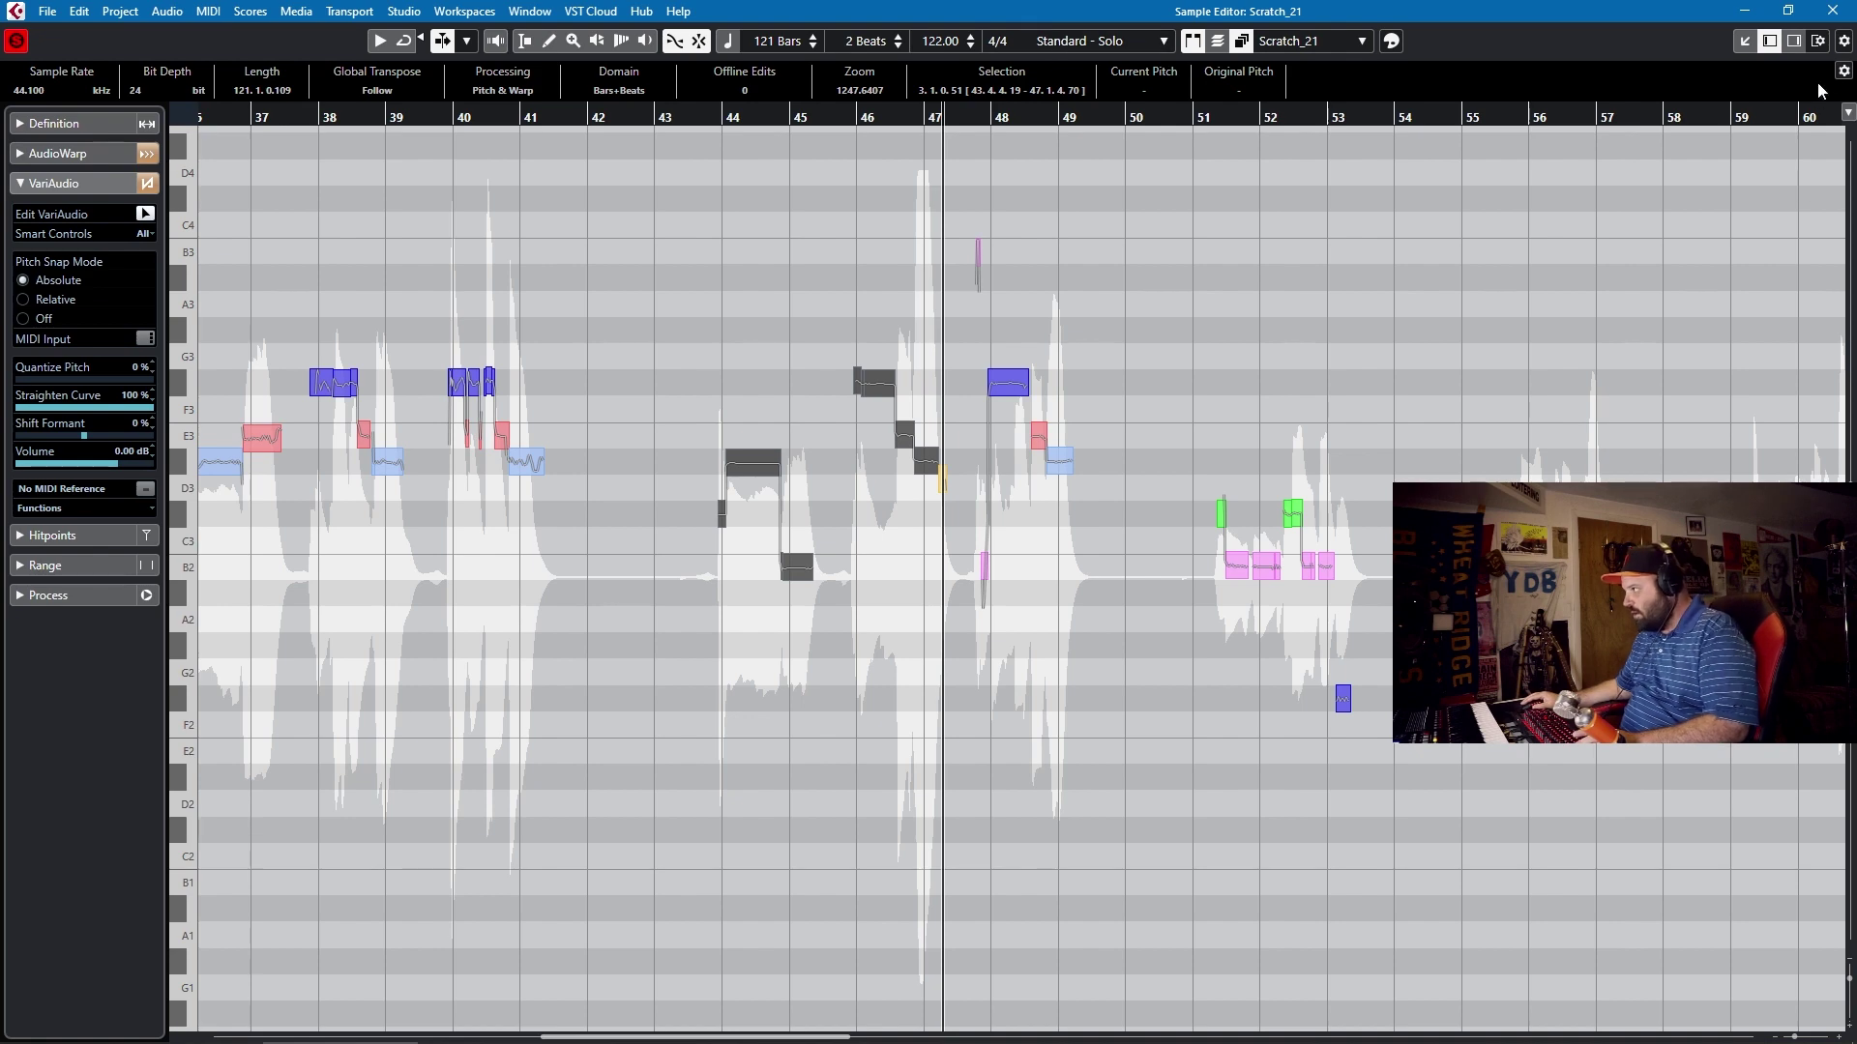
# Close the Sample Editor and examine the loud peak of the Scratch vocal event around bar 47 up close.
pyautogui.click(1832, 10)
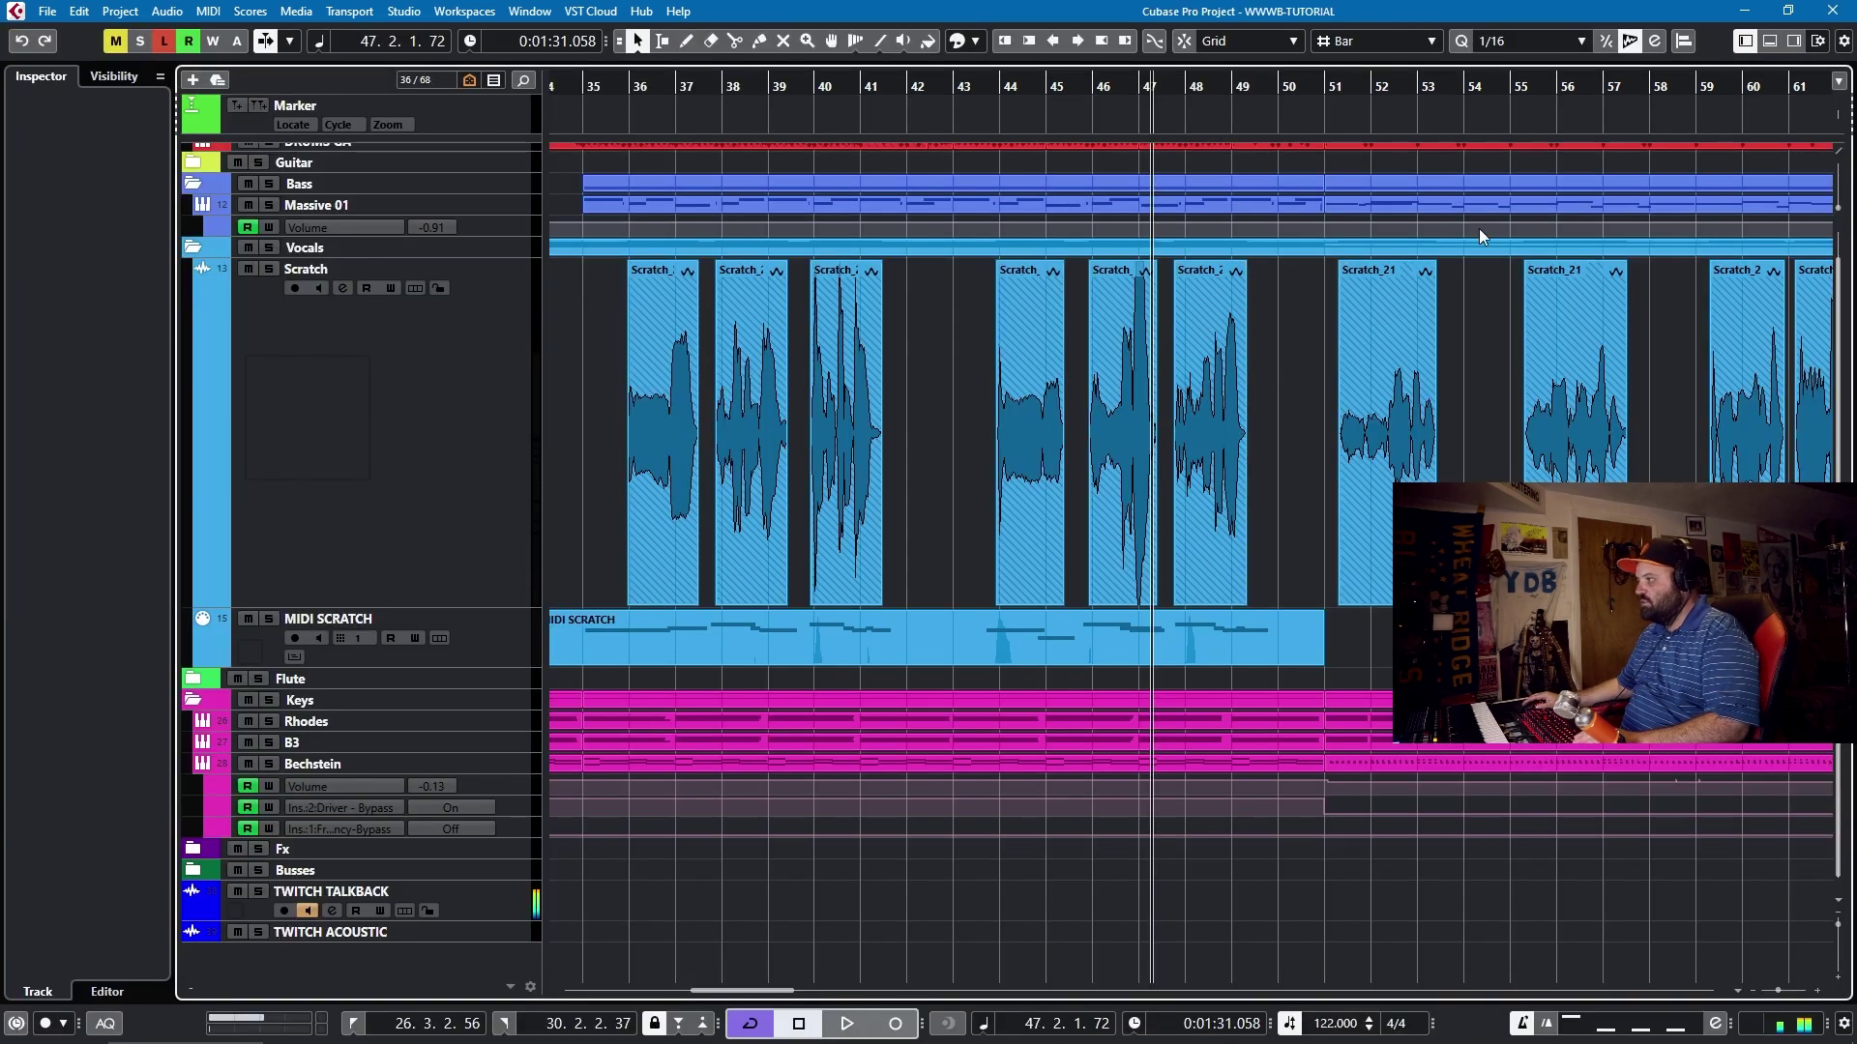
pyautogui.scroll(1, 1257, 407)
pyautogui.press('h')
pyautogui.press('h')
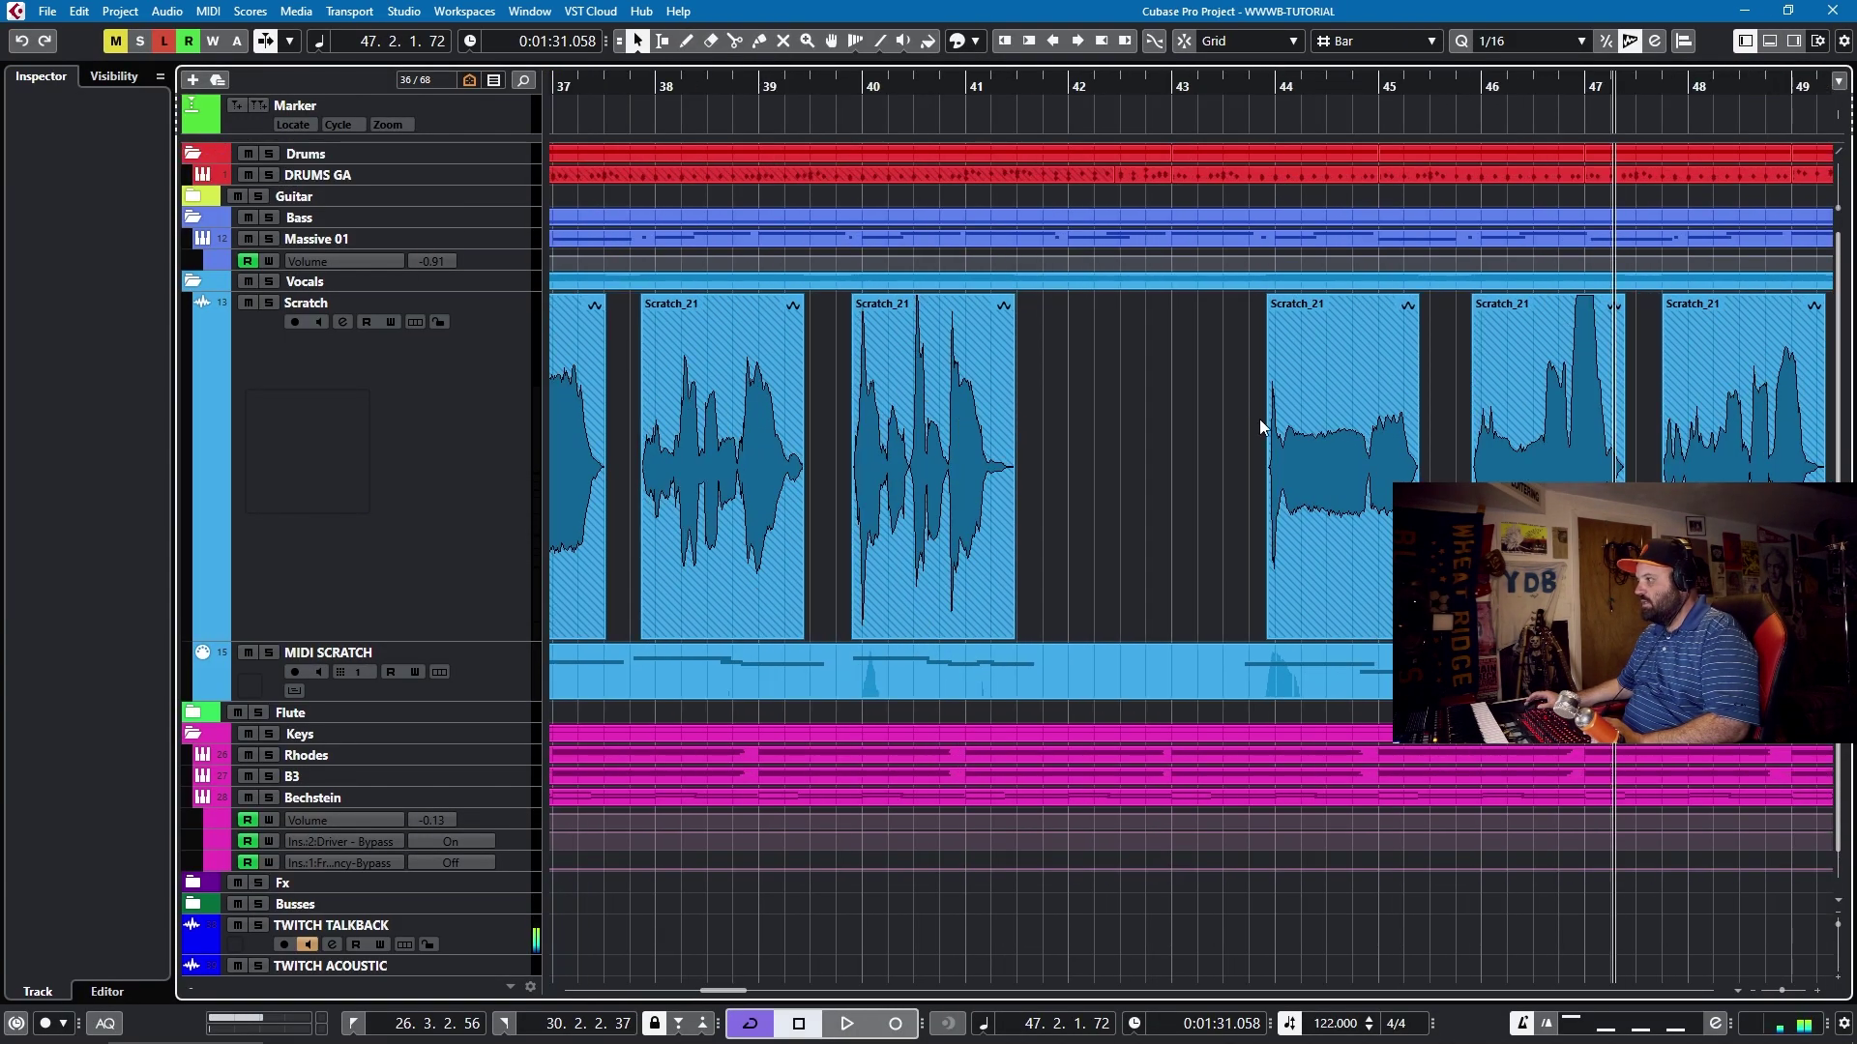
pyautogui.click(1060, 408)
pyautogui.press('h')
pyautogui.press('h')
pyautogui.press('h')
pyautogui.press('h')
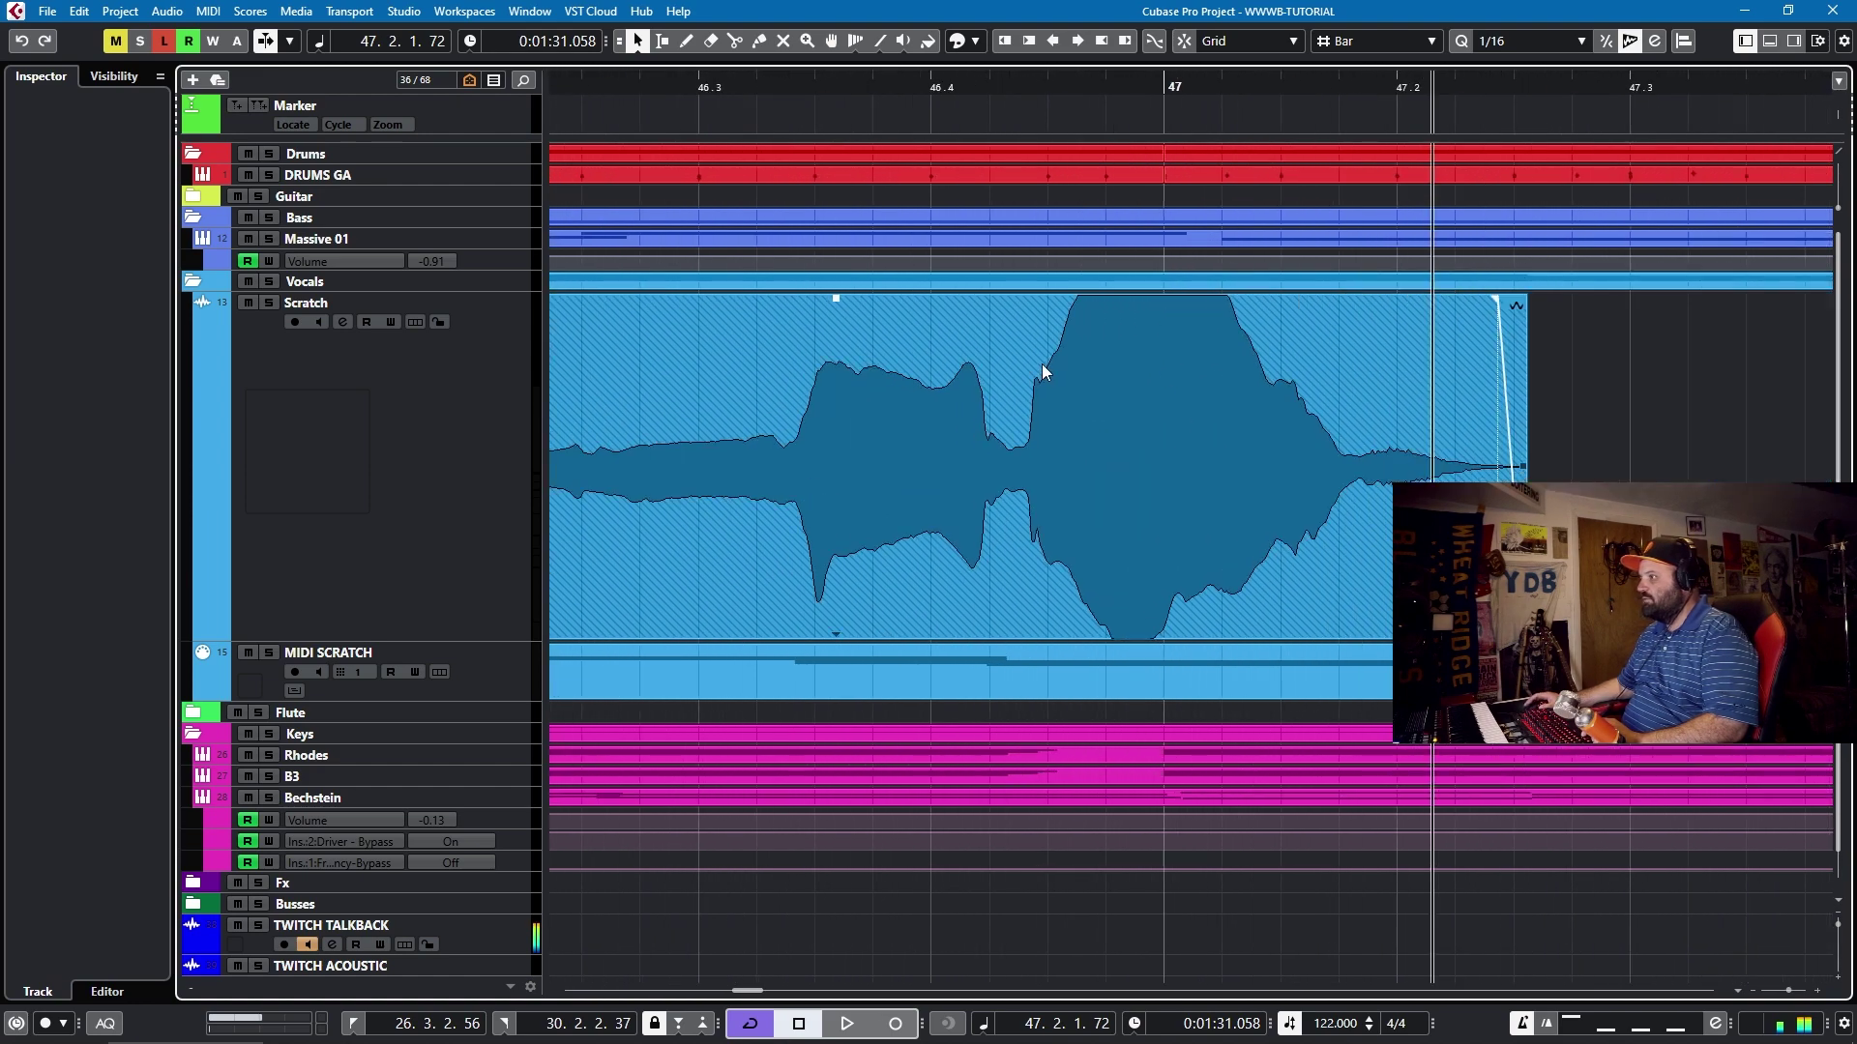
# Reopen the Scratch event around bar 47 in the Sample Editor, play its phrase back, and deselect all notes.
pyautogui.doubleClick(1159, 402)
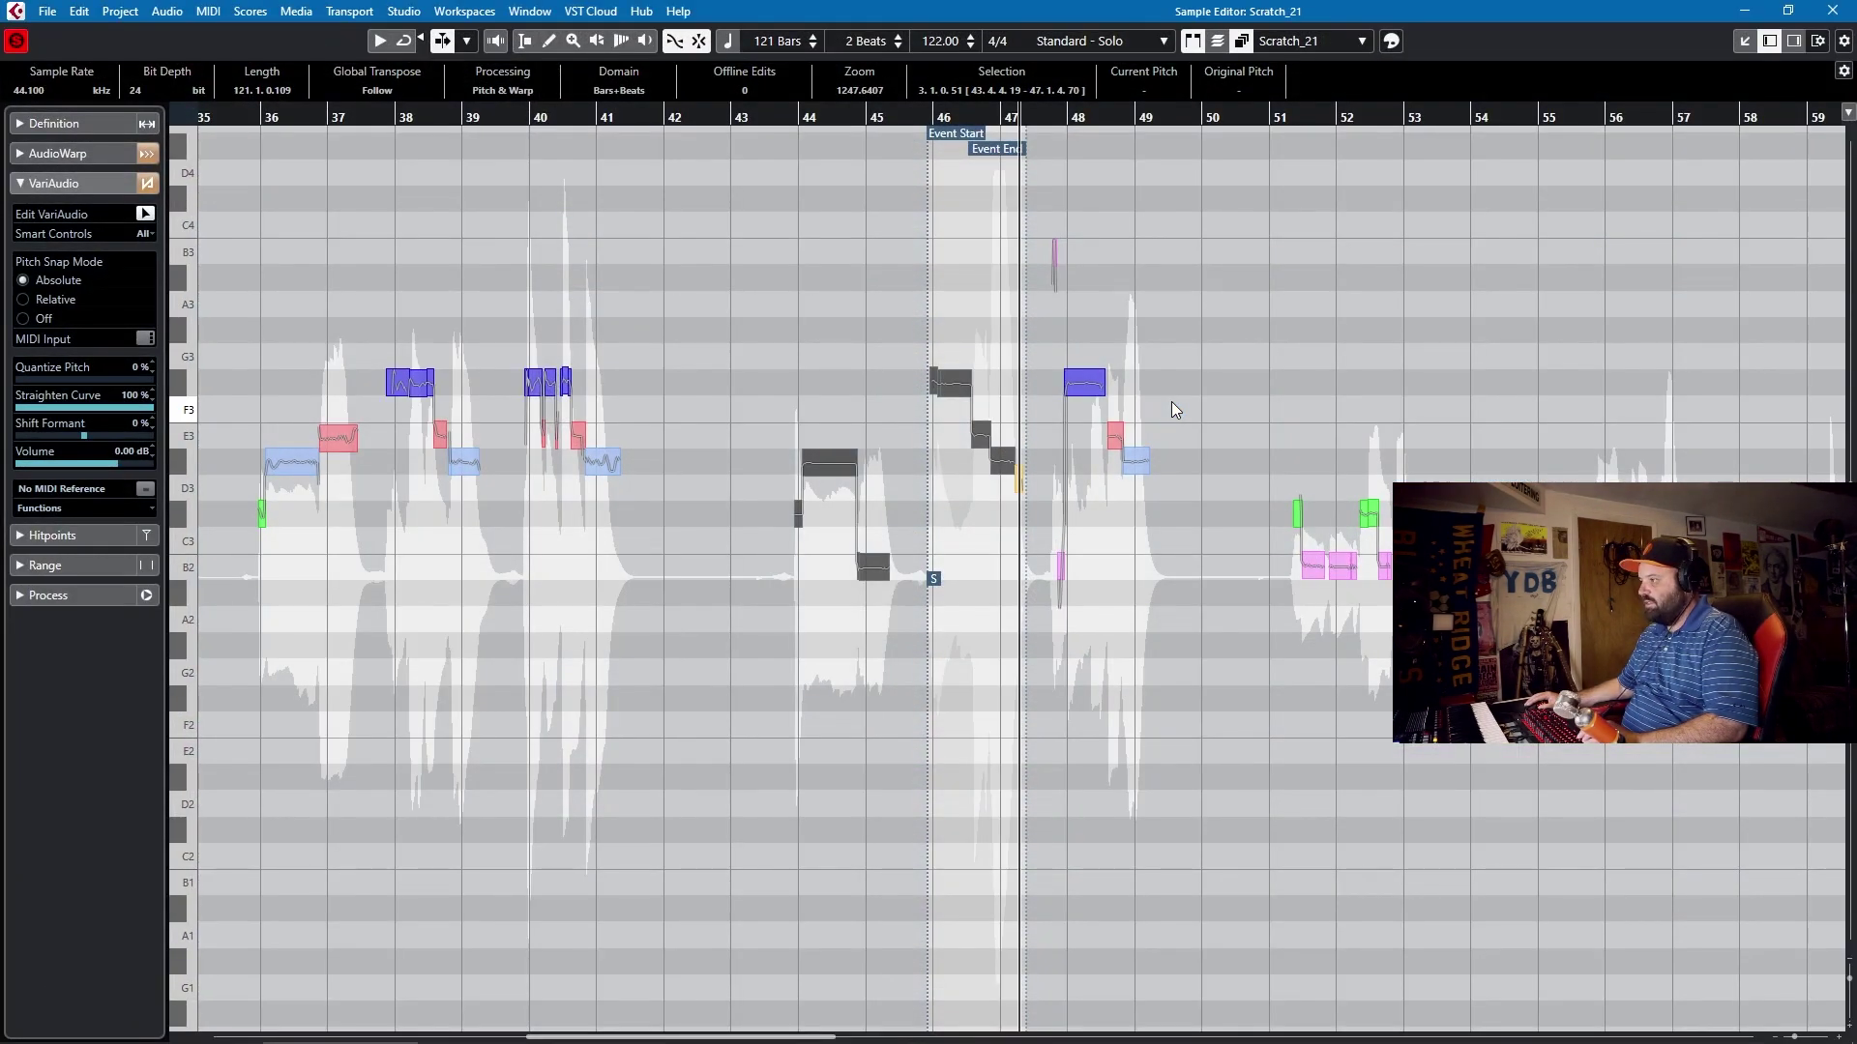
pyautogui.press('h')
pyautogui.press('h')
pyautogui.press('h')
pyautogui.press('h')
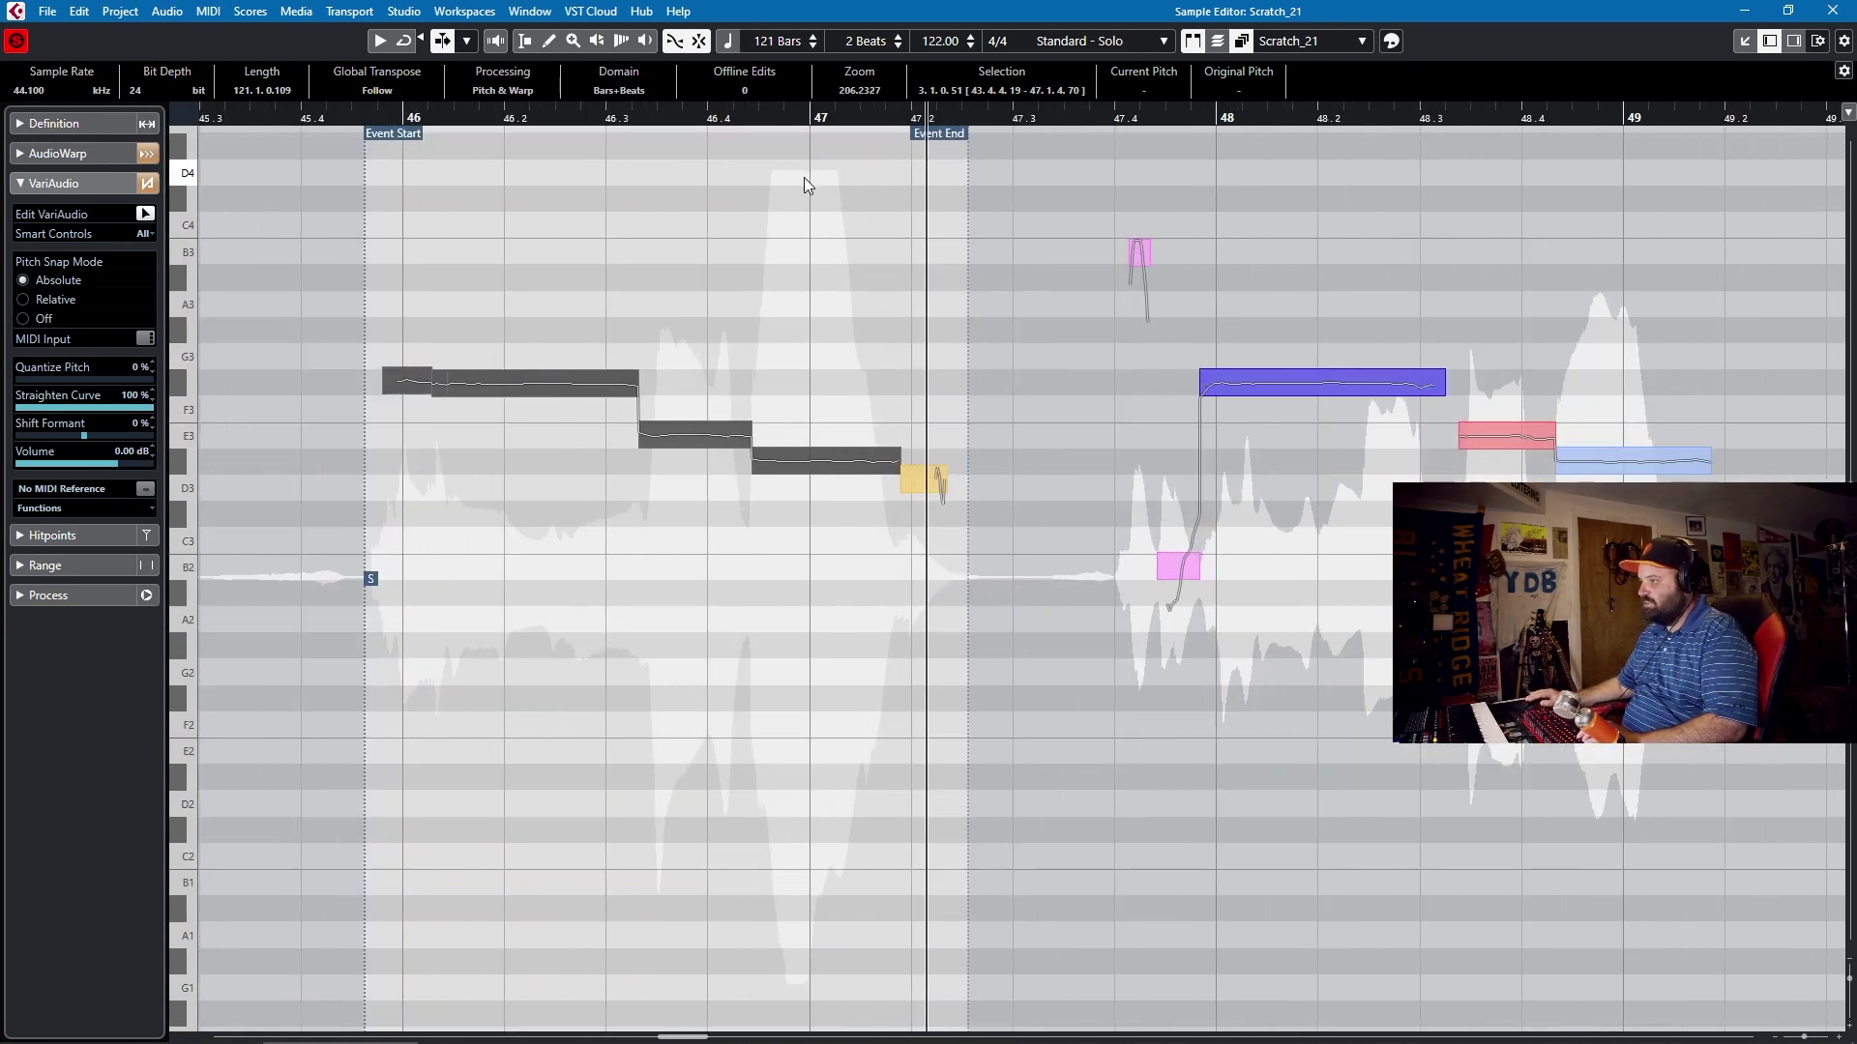
pyautogui.press('KP_Subtract')
pyautogui.press('space')
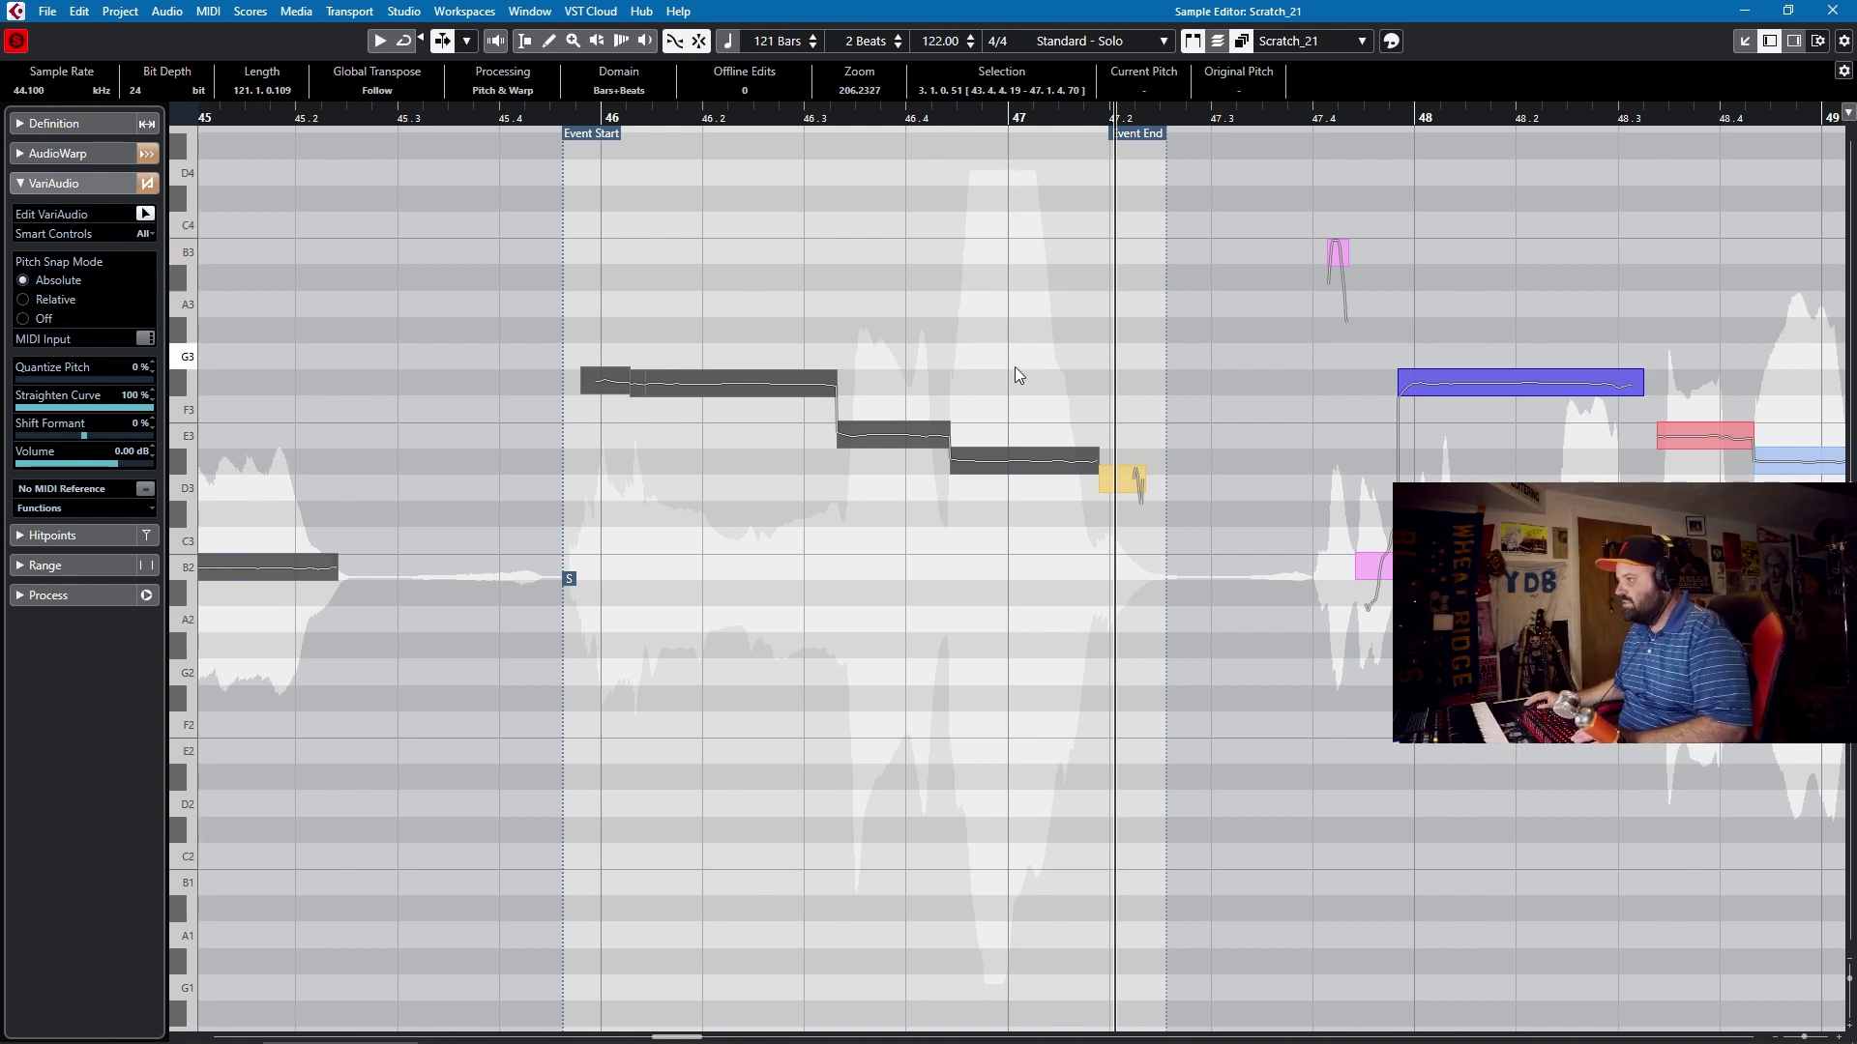
pyautogui.click(1015, 334)
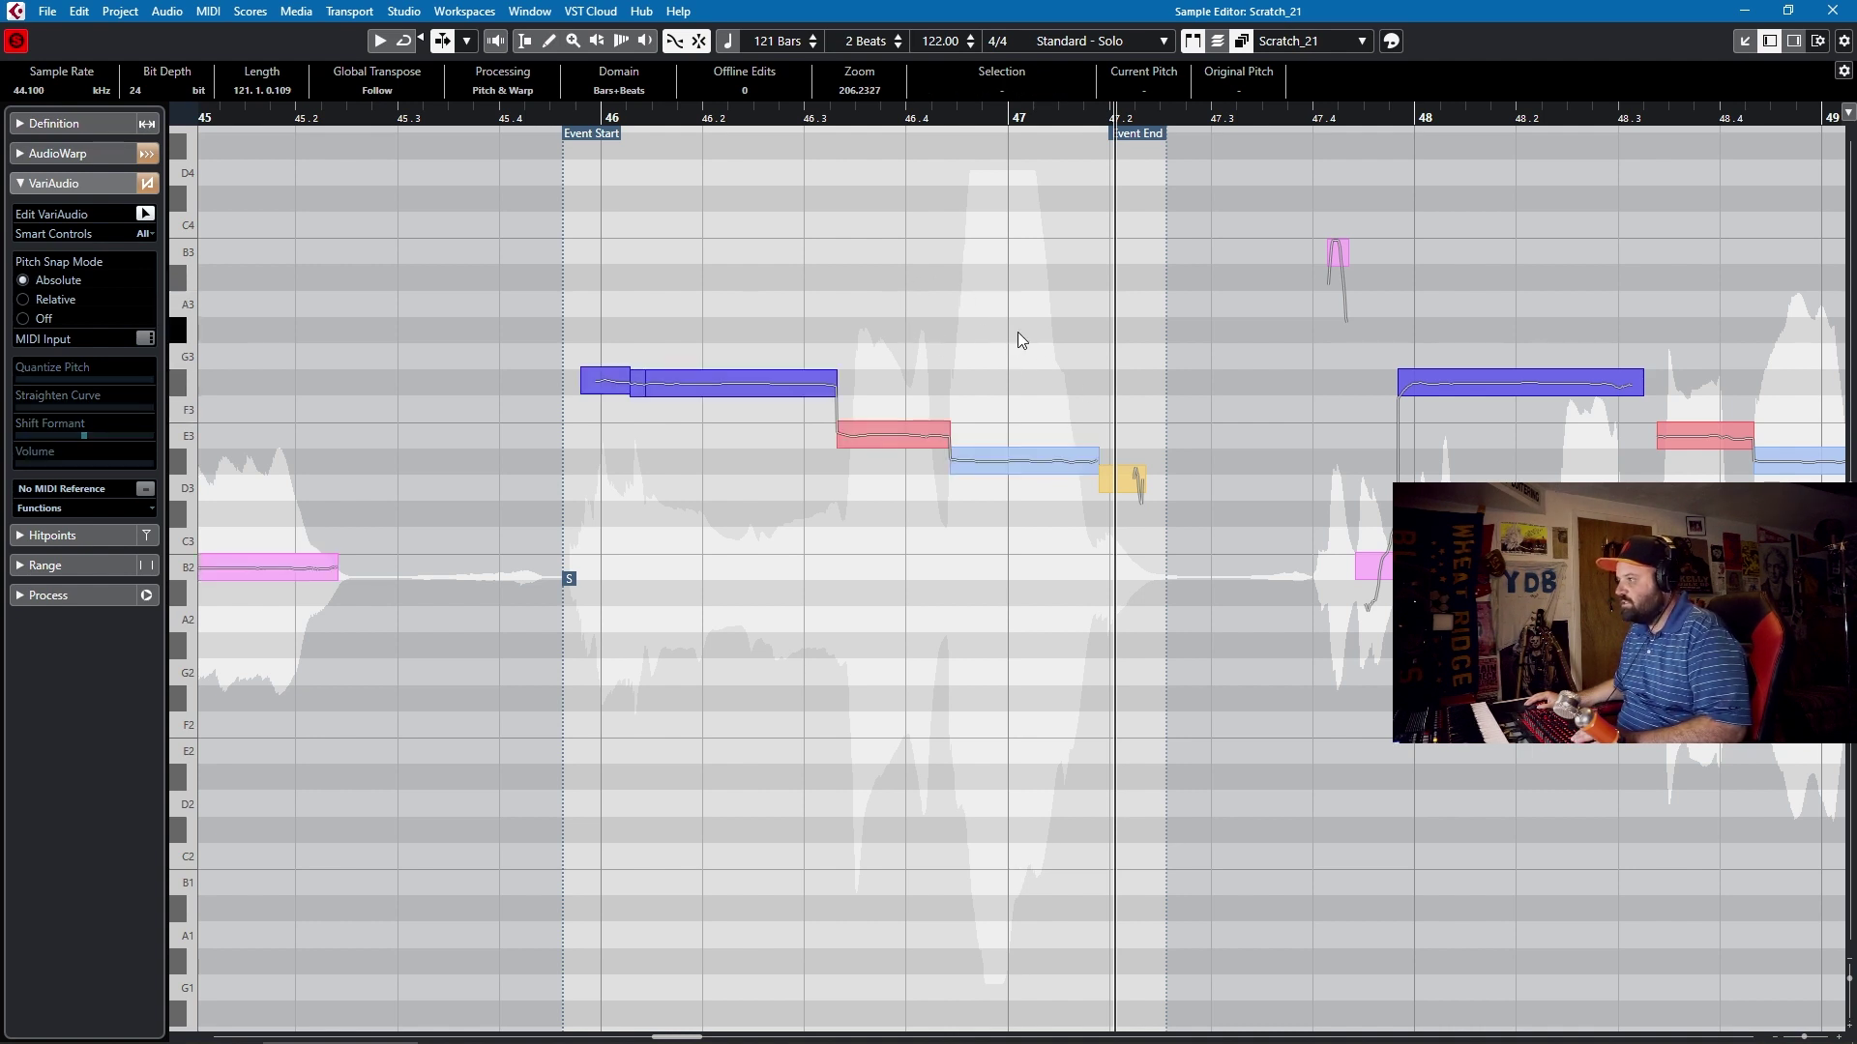
# Lower the volume of the loud D#3 note around bar 47 to -5.56 dB and further to -22.9 dB.
pyautogui.click(1006, 527)
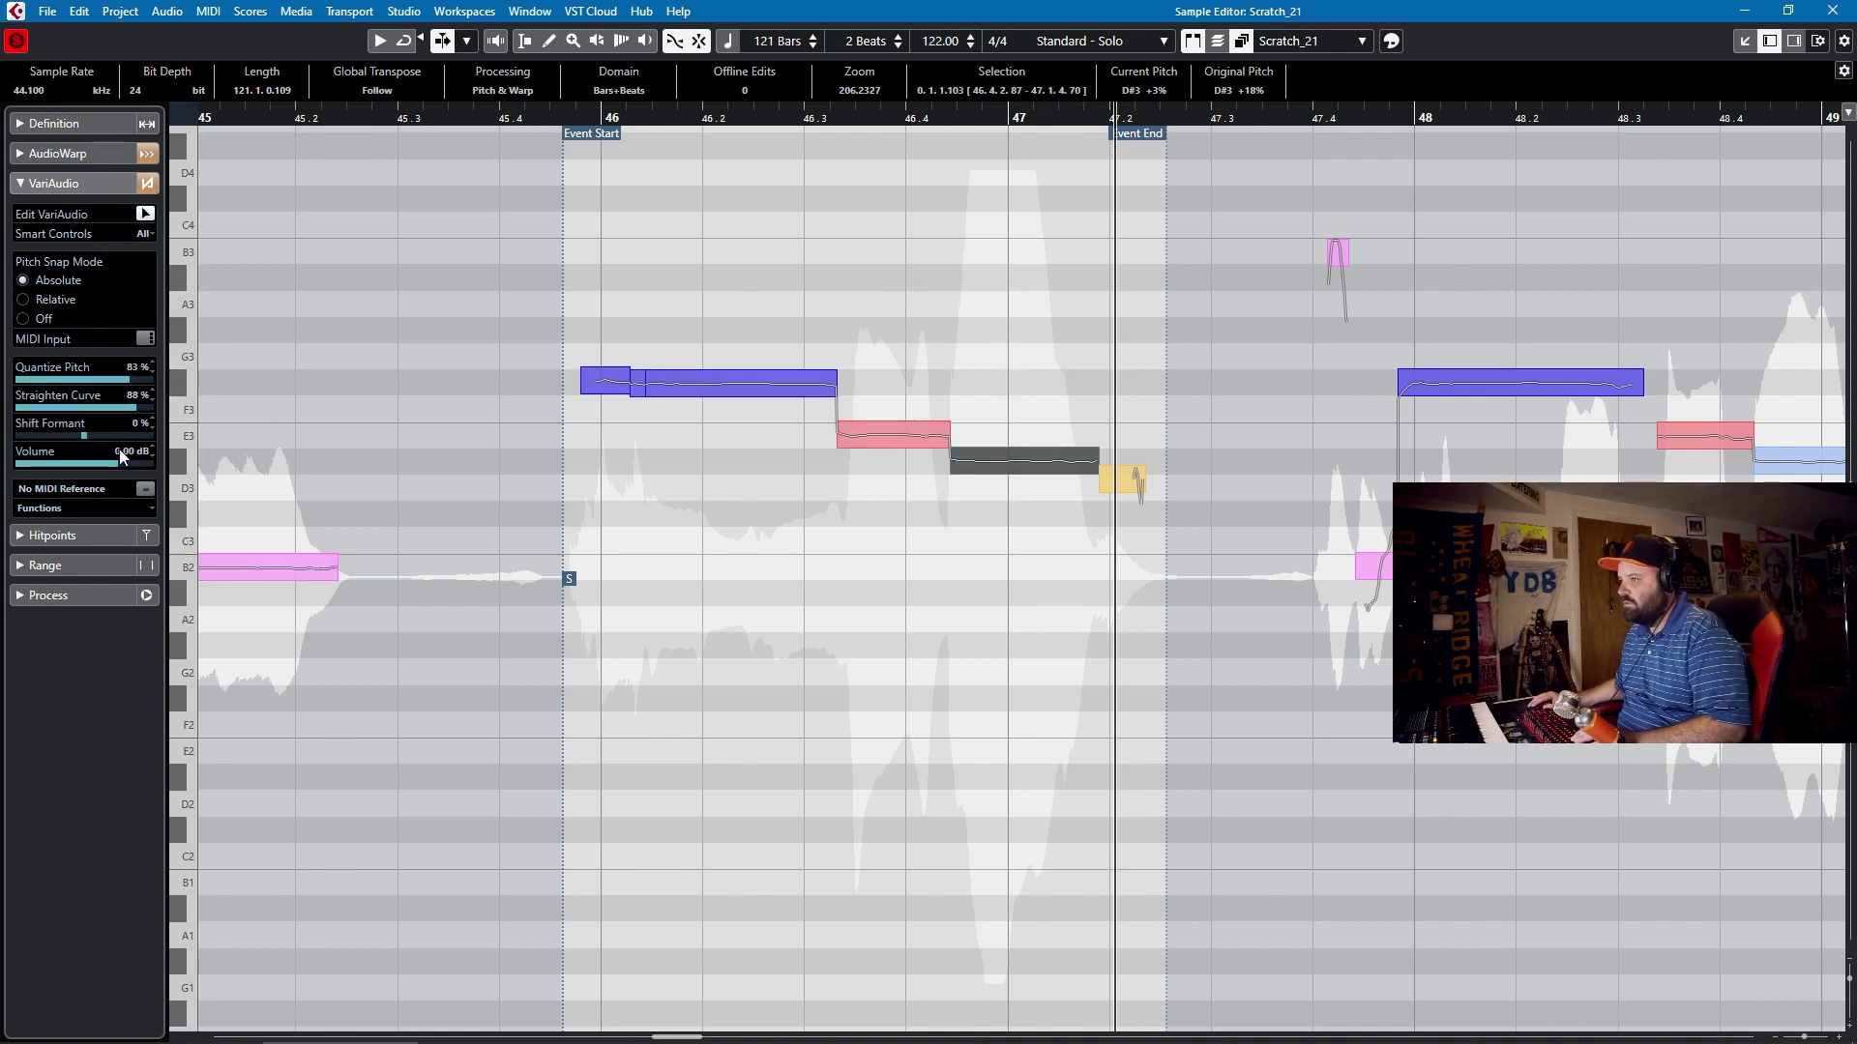
pyautogui.moveTo(112, 467)
pyautogui.mouseDown()
pyautogui.moveTo(86, 473)
pyautogui.moveTo(111, 467)
pyautogui.mouseUp()
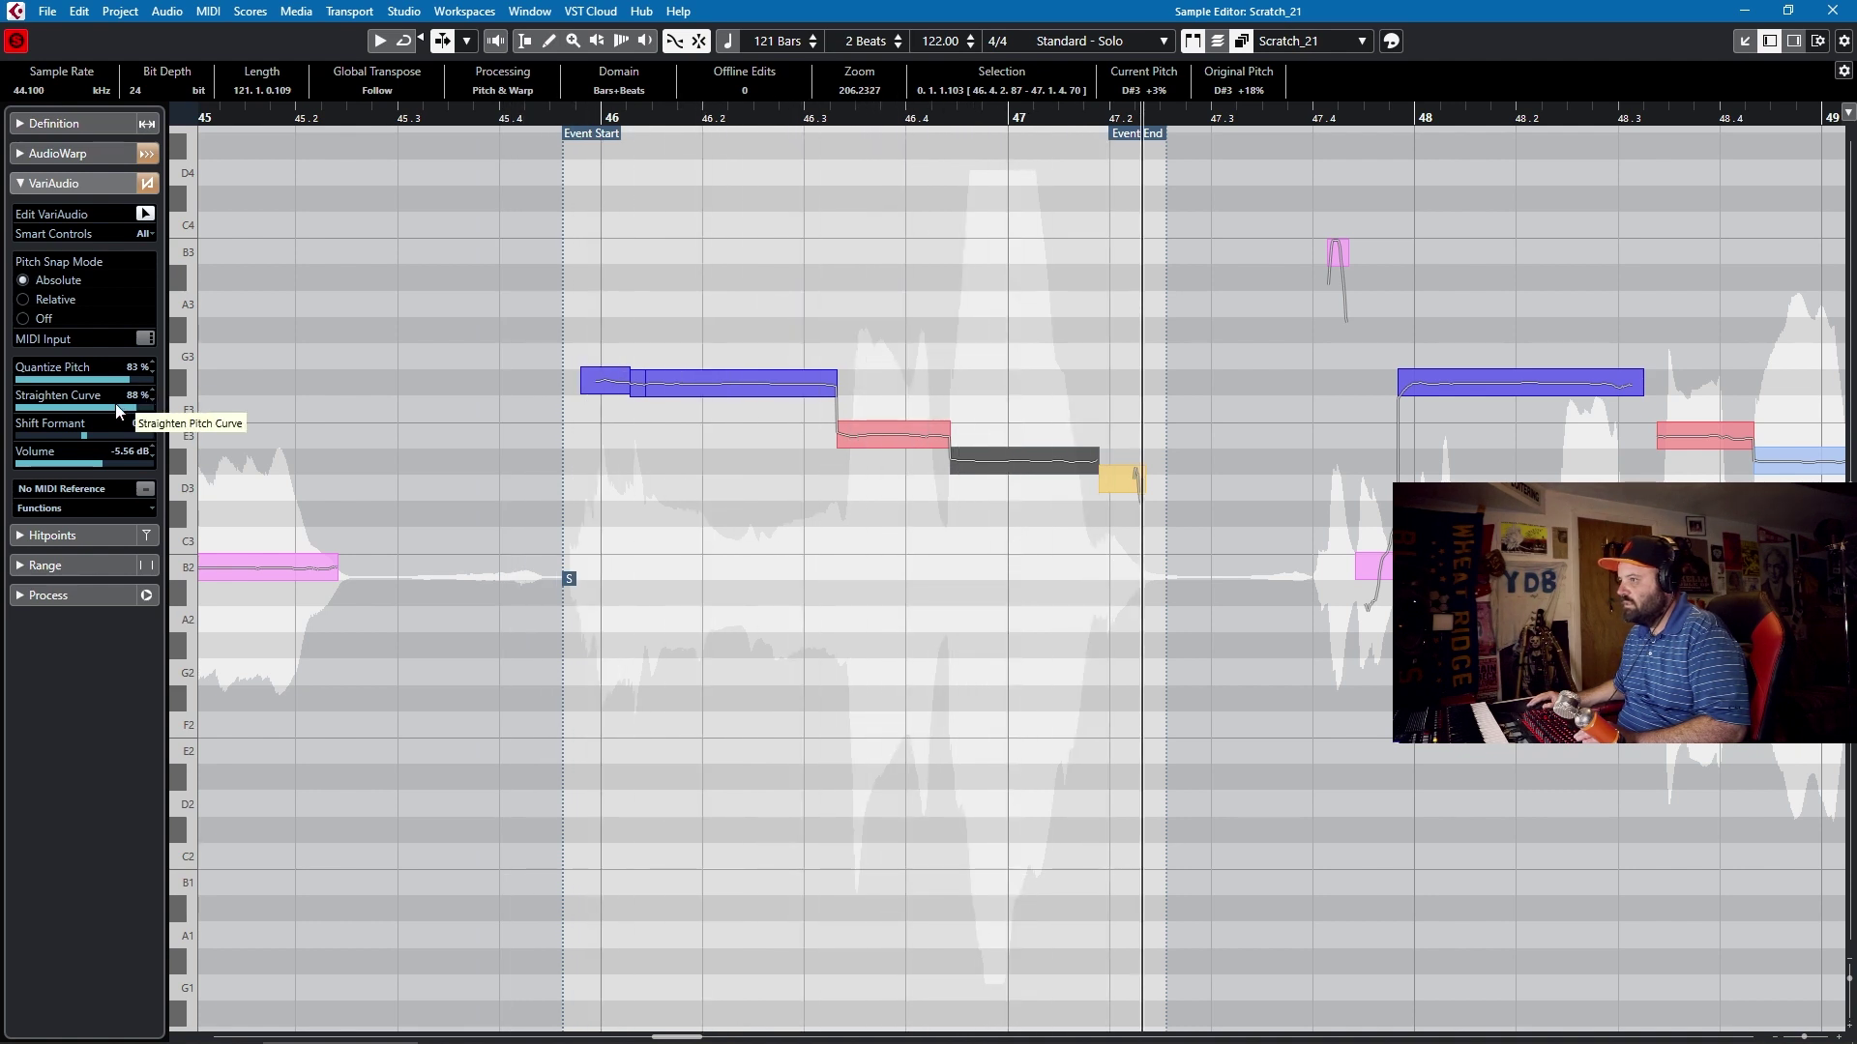
pyautogui.moveTo(101, 463); pyautogui.dragTo(46, 481)
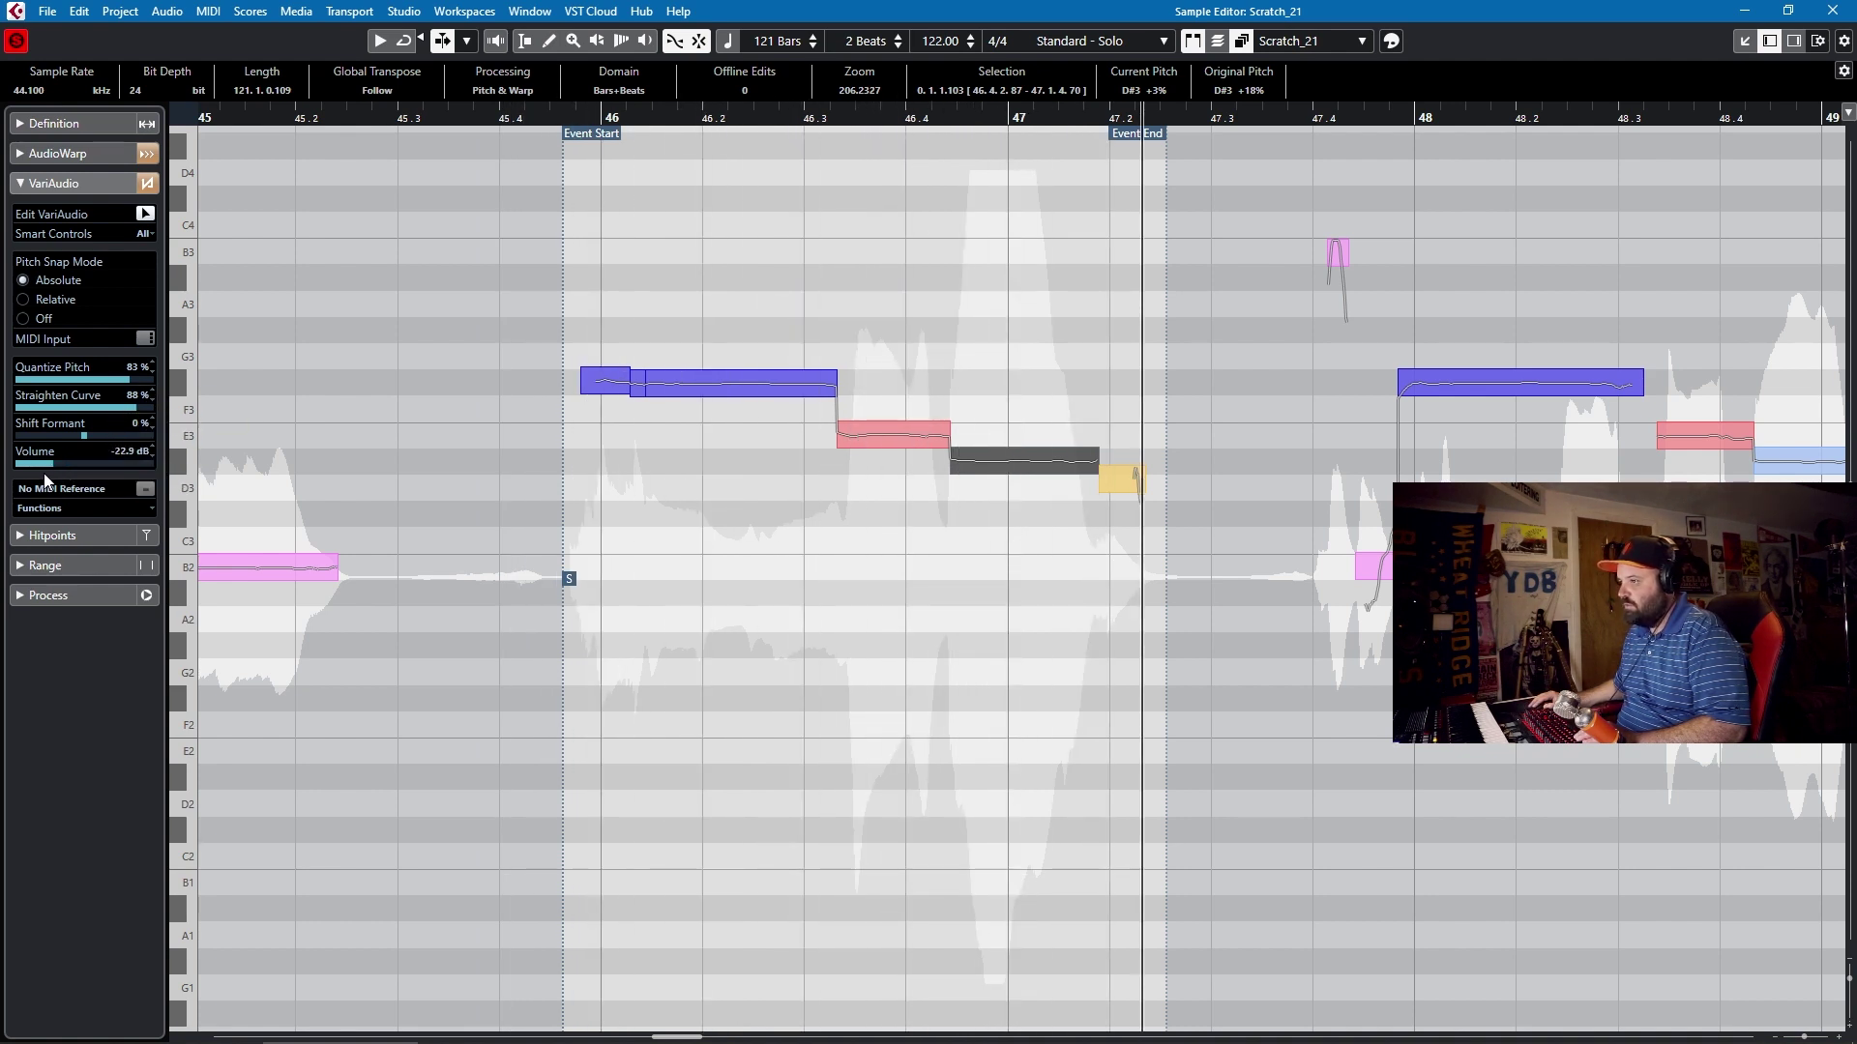
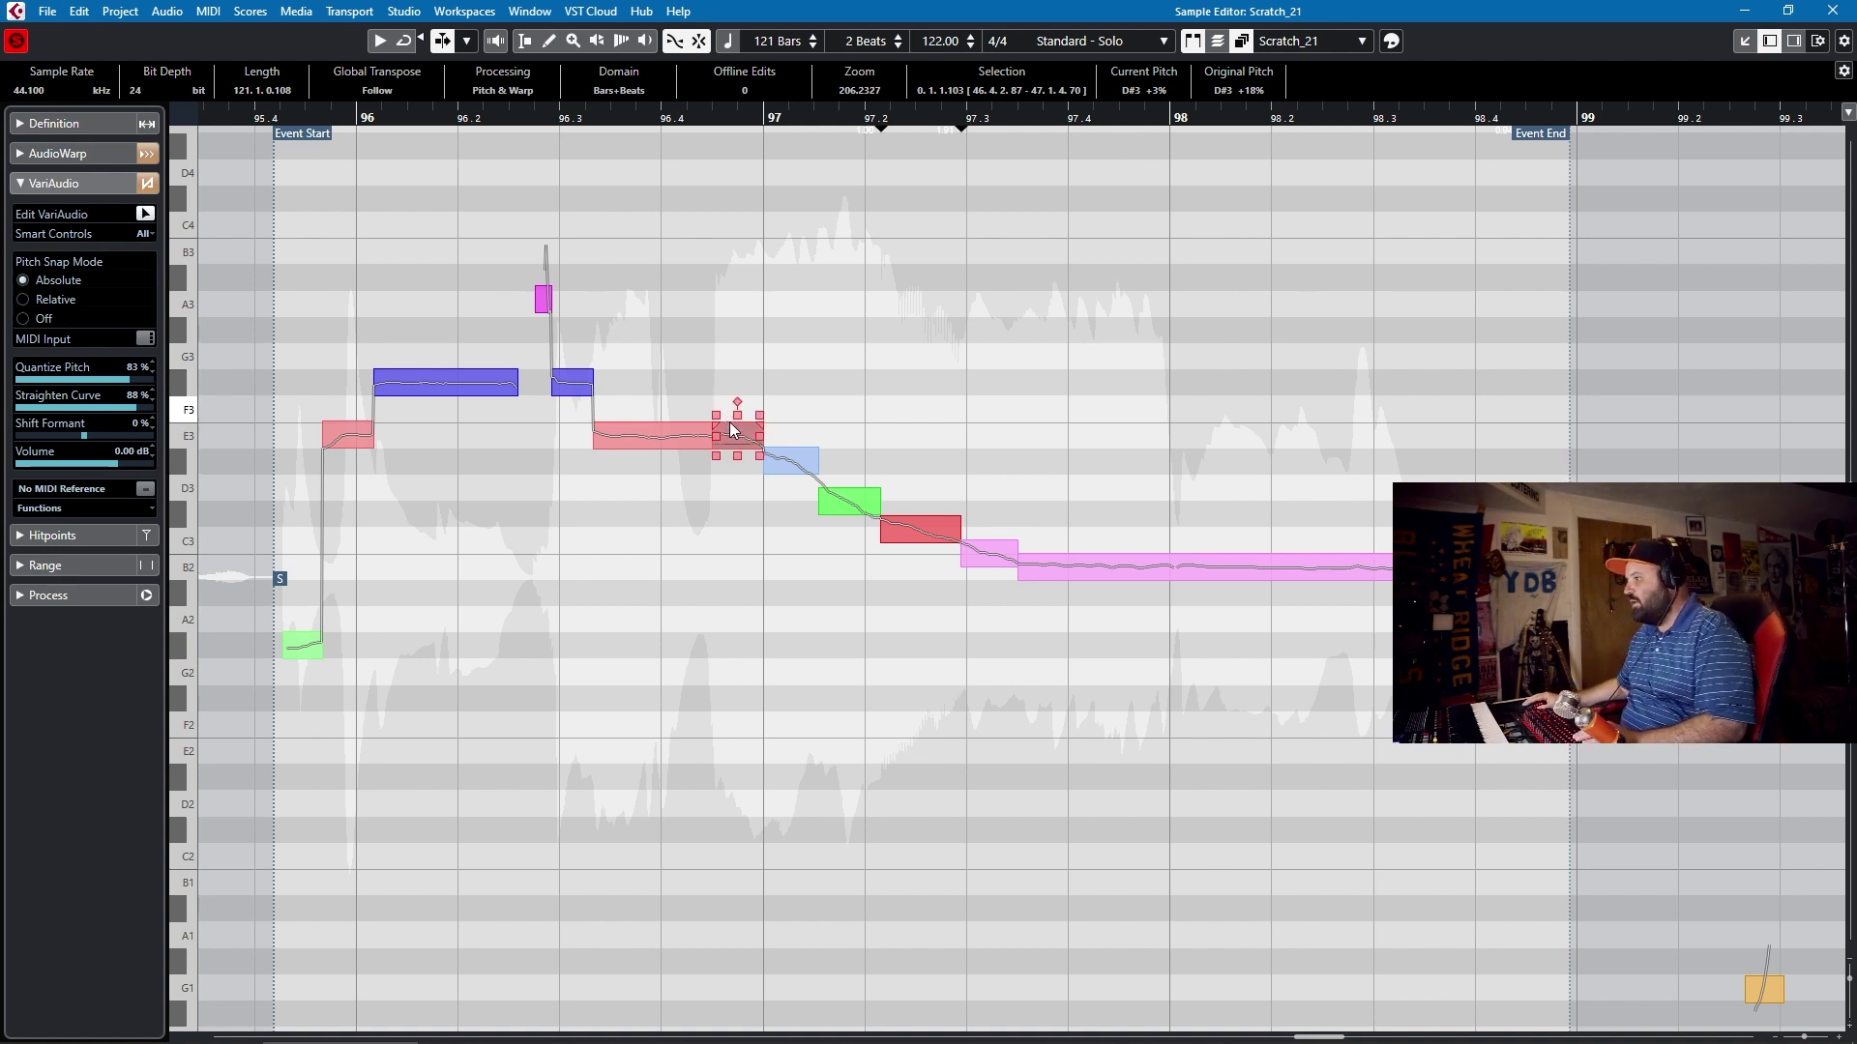
# Examine the descending note segments in bar 97 down to the long B2 note.
pyautogui.click(832, 513)
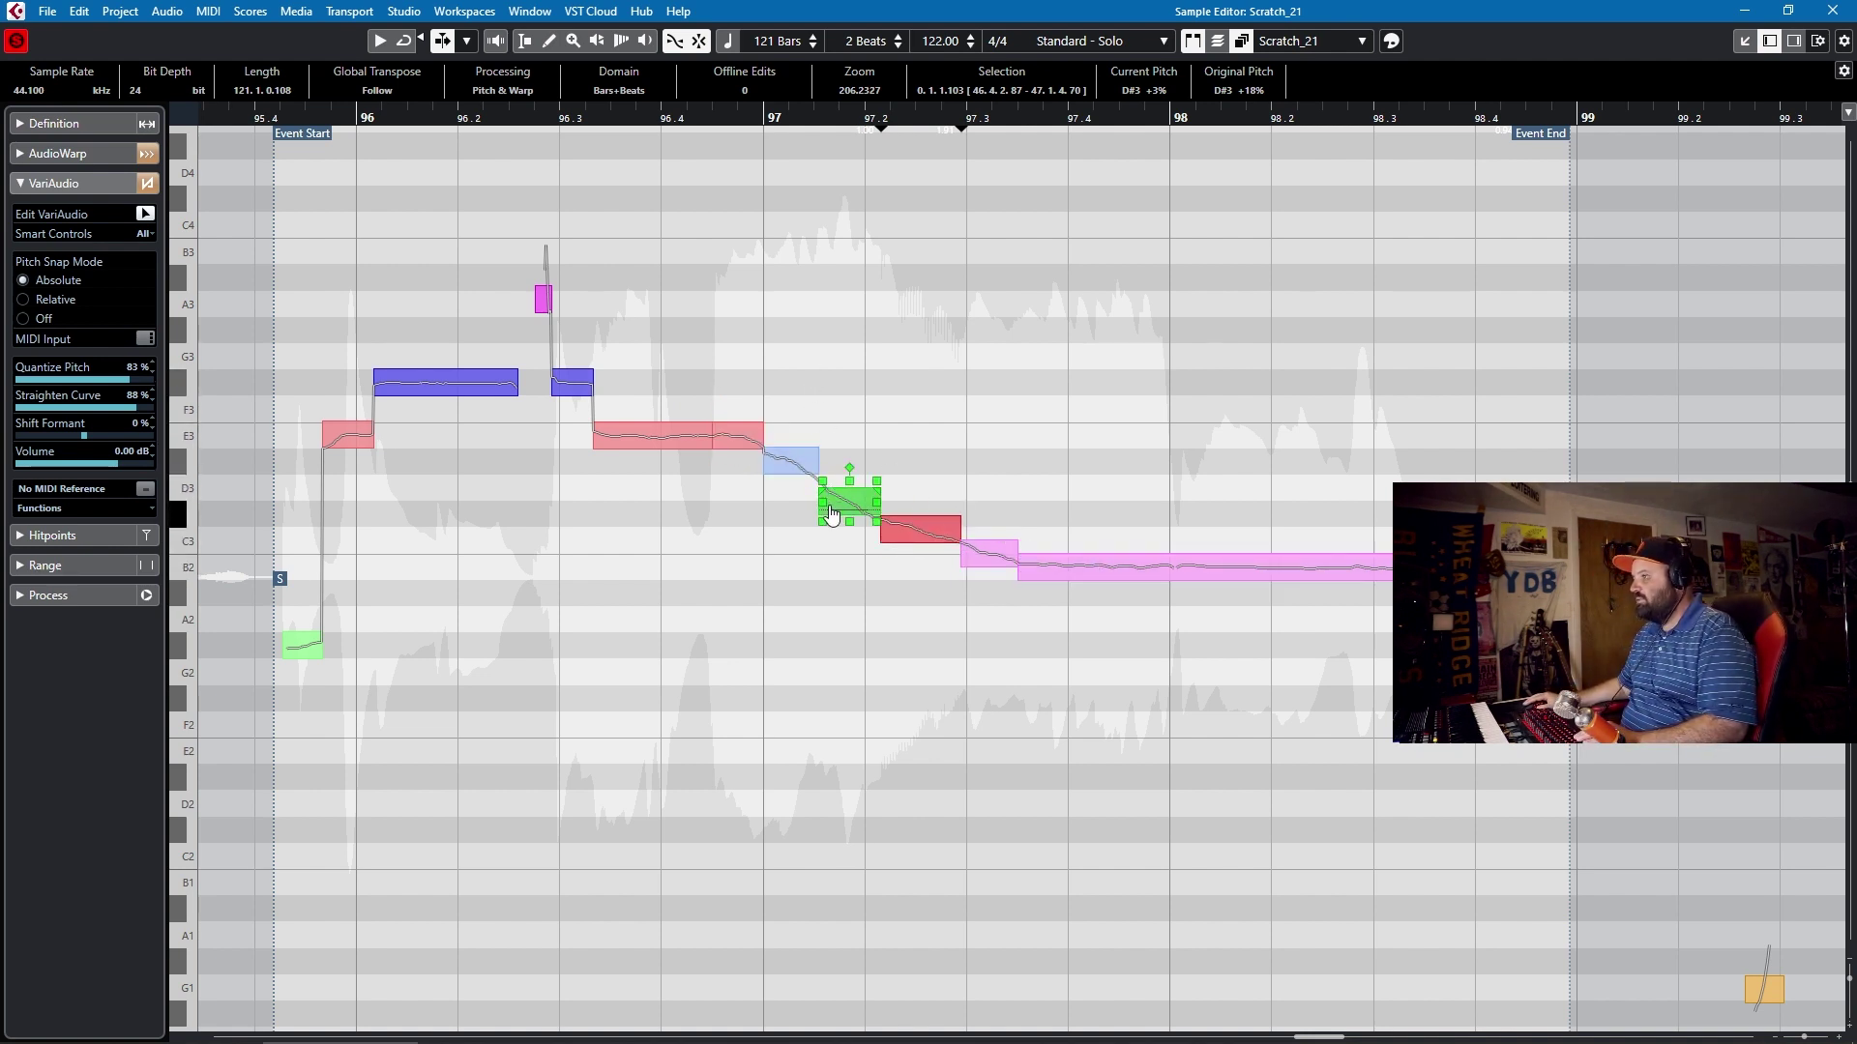
pyautogui.click(930, 540)
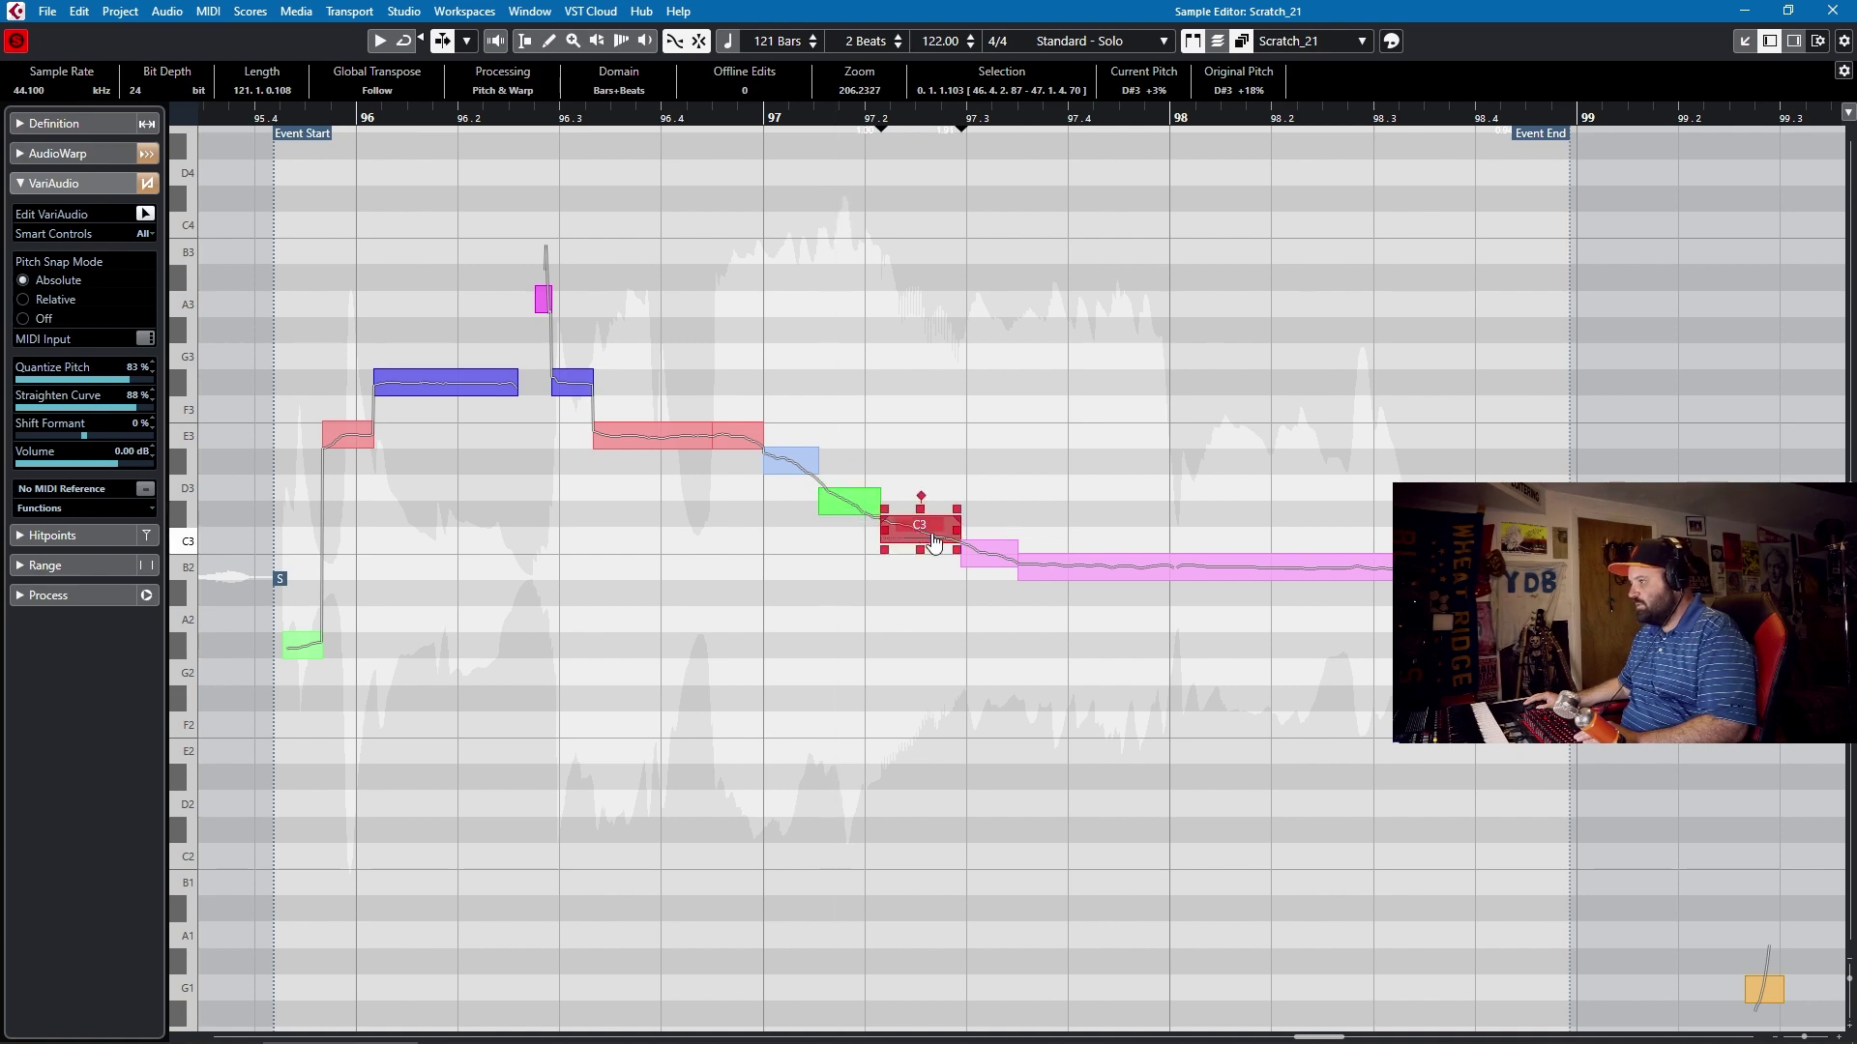
pyautogui.click(1021, 559)
# Place the playback cursor near bar 95 and follow the playback of the phrase in bars 96 to 98.
pyautogui.press('g')
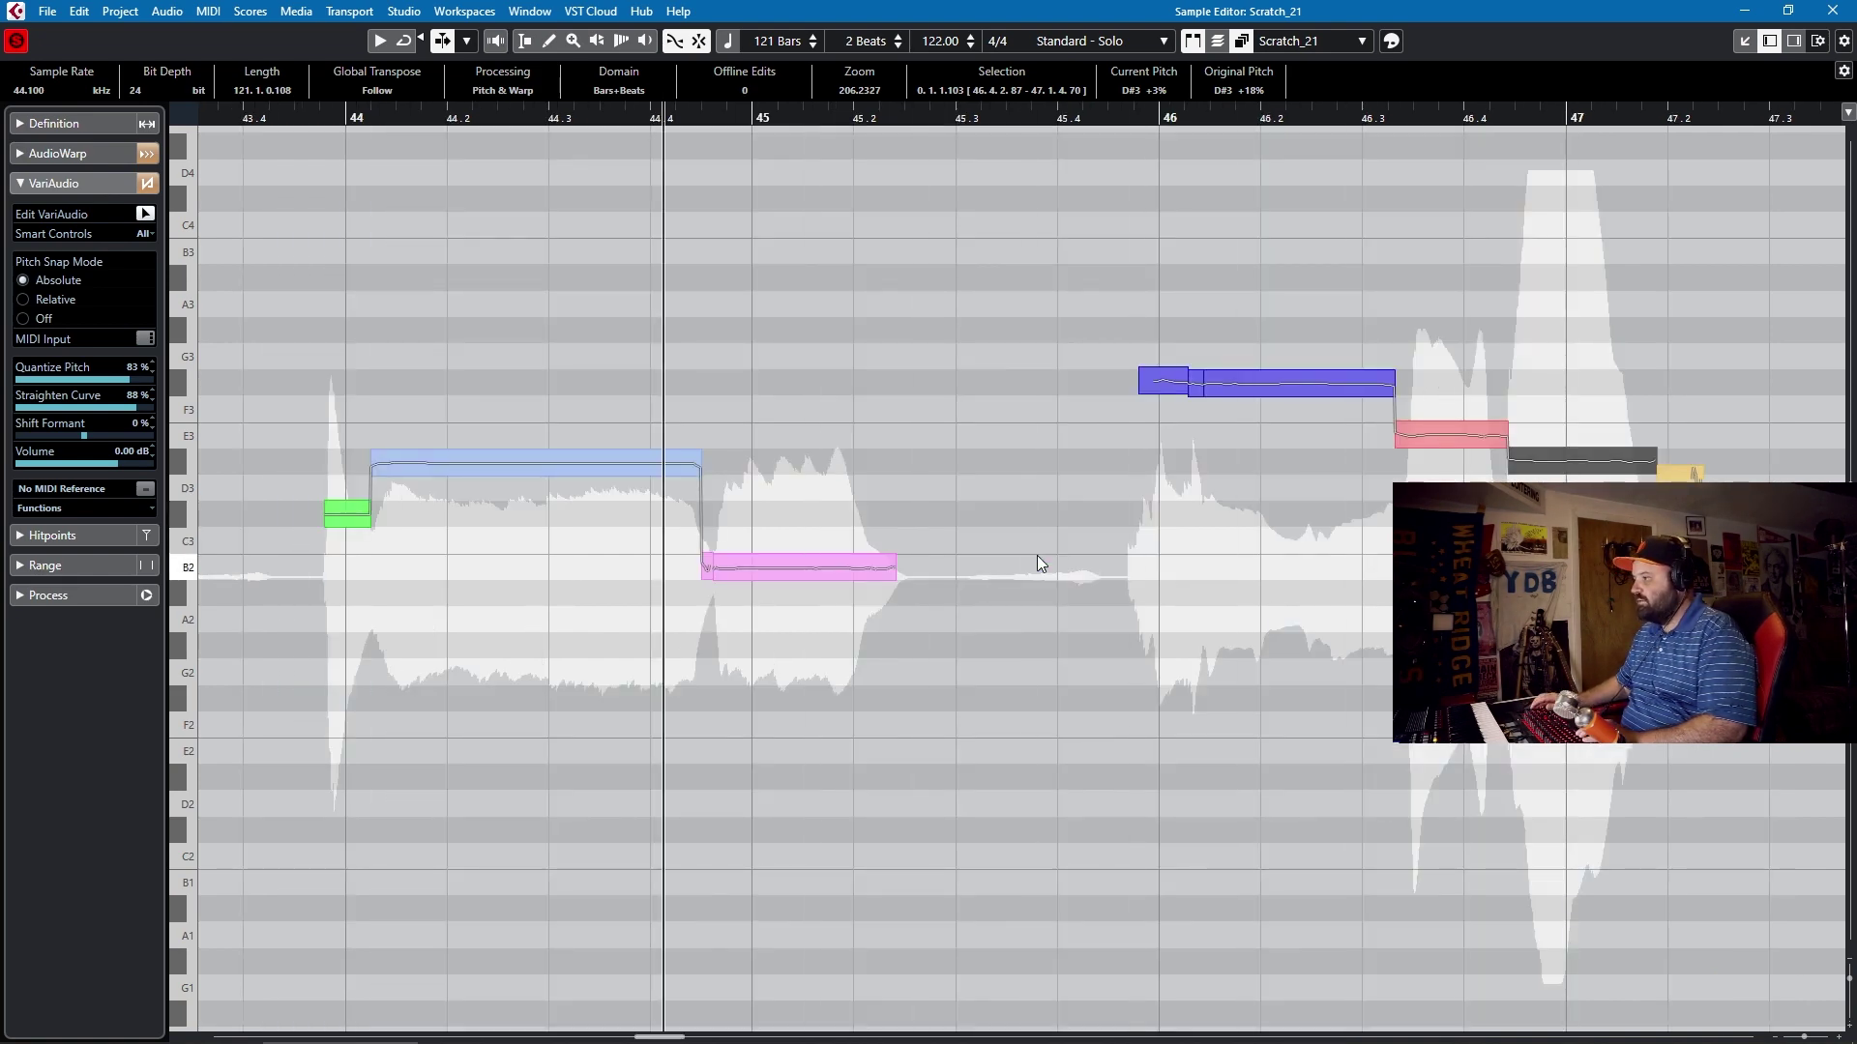
pyautogui.press('g')
pyautogui.press('g')
pyautogui.press('g')
pyautogui.press('g')
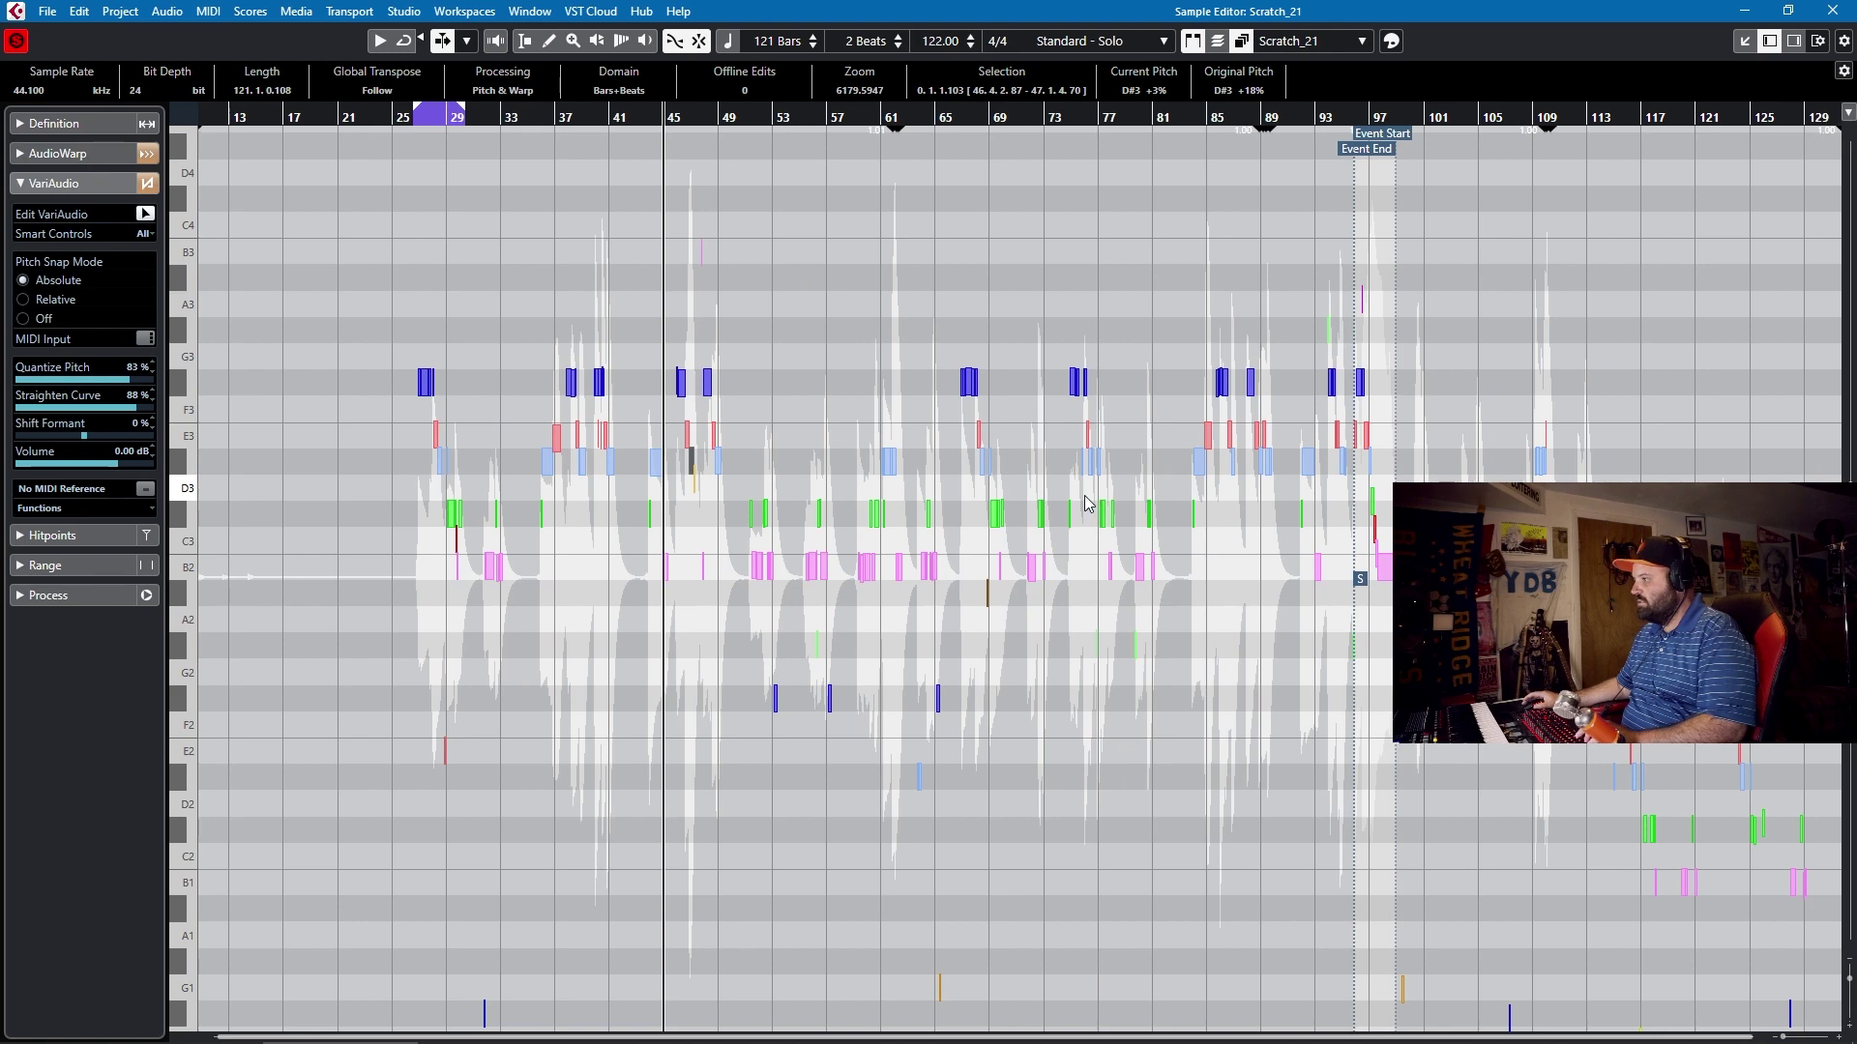
pyautogui.click(1350, 121)
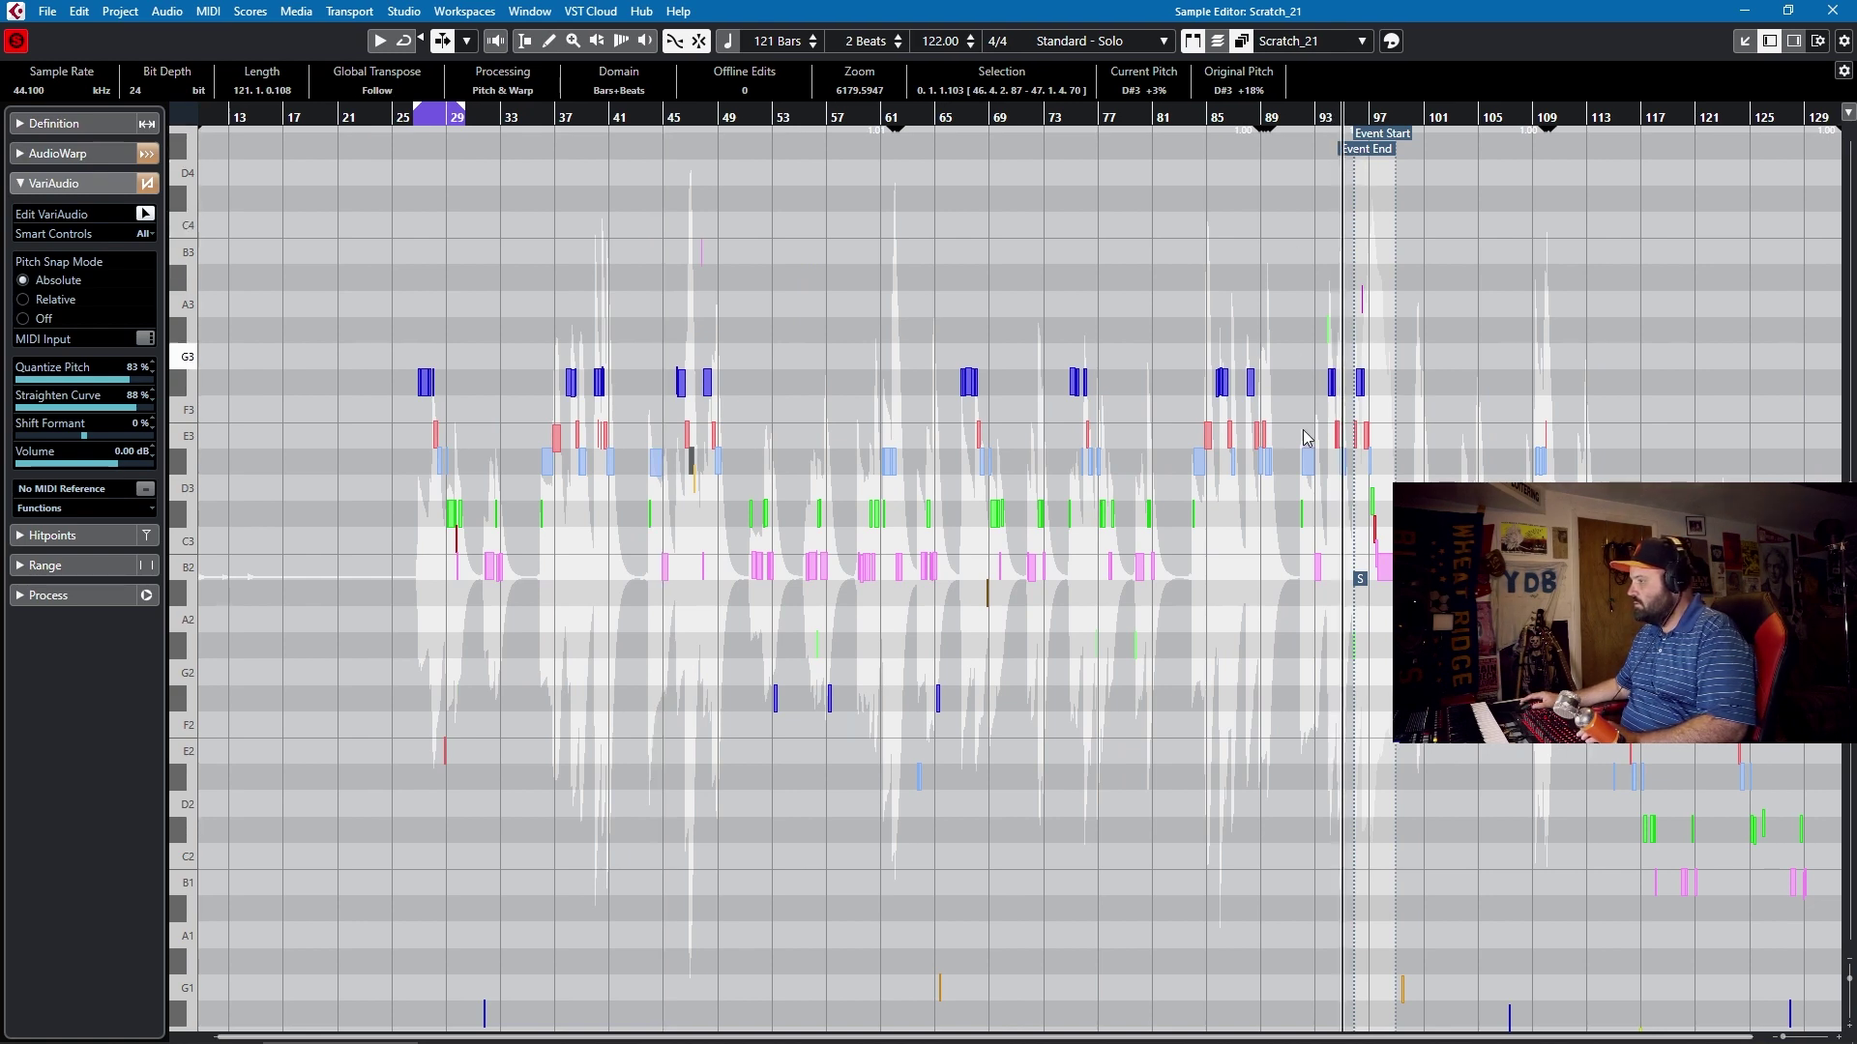
pyautogui.press('h')
pyautogui.press('h')
pyautogui.press('h')
pyautogui.press('h')
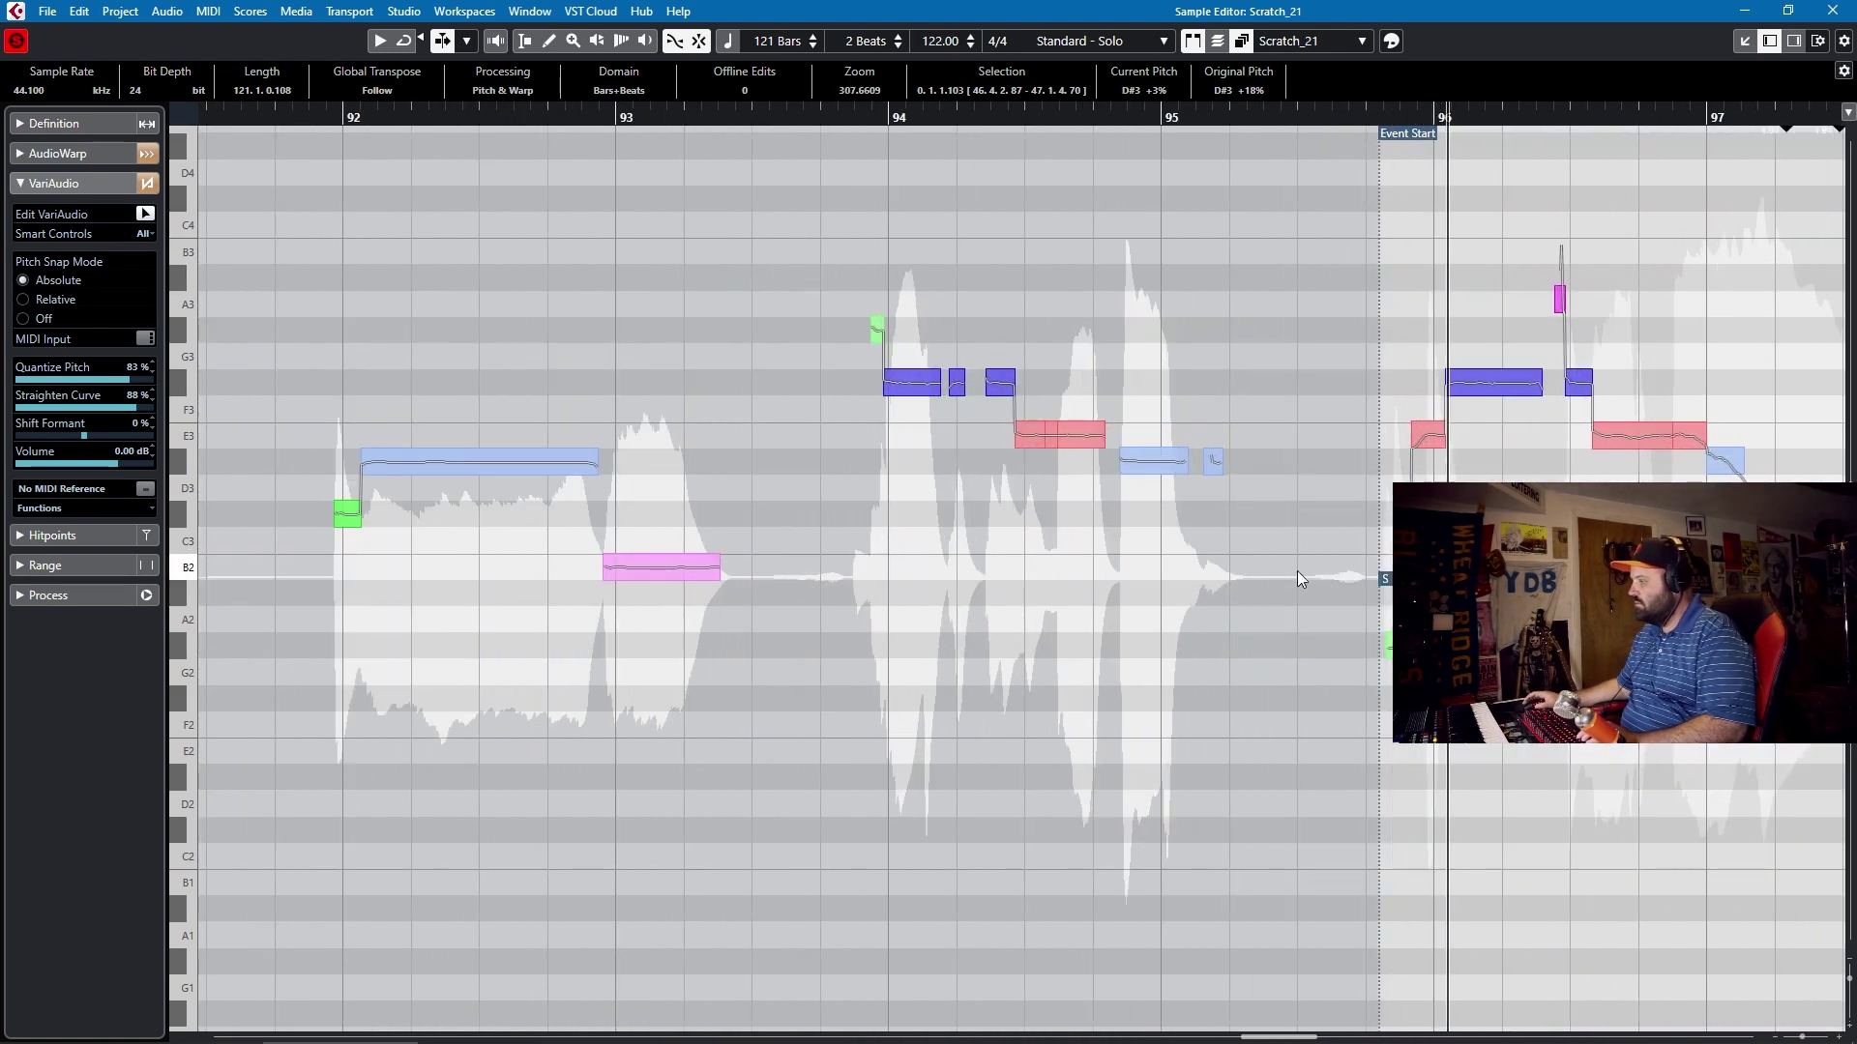
pyautogui.scroll(5, 1309, 572)
pyautogui.scroll(-5, 1309, 591)
pyautogui.press('f')
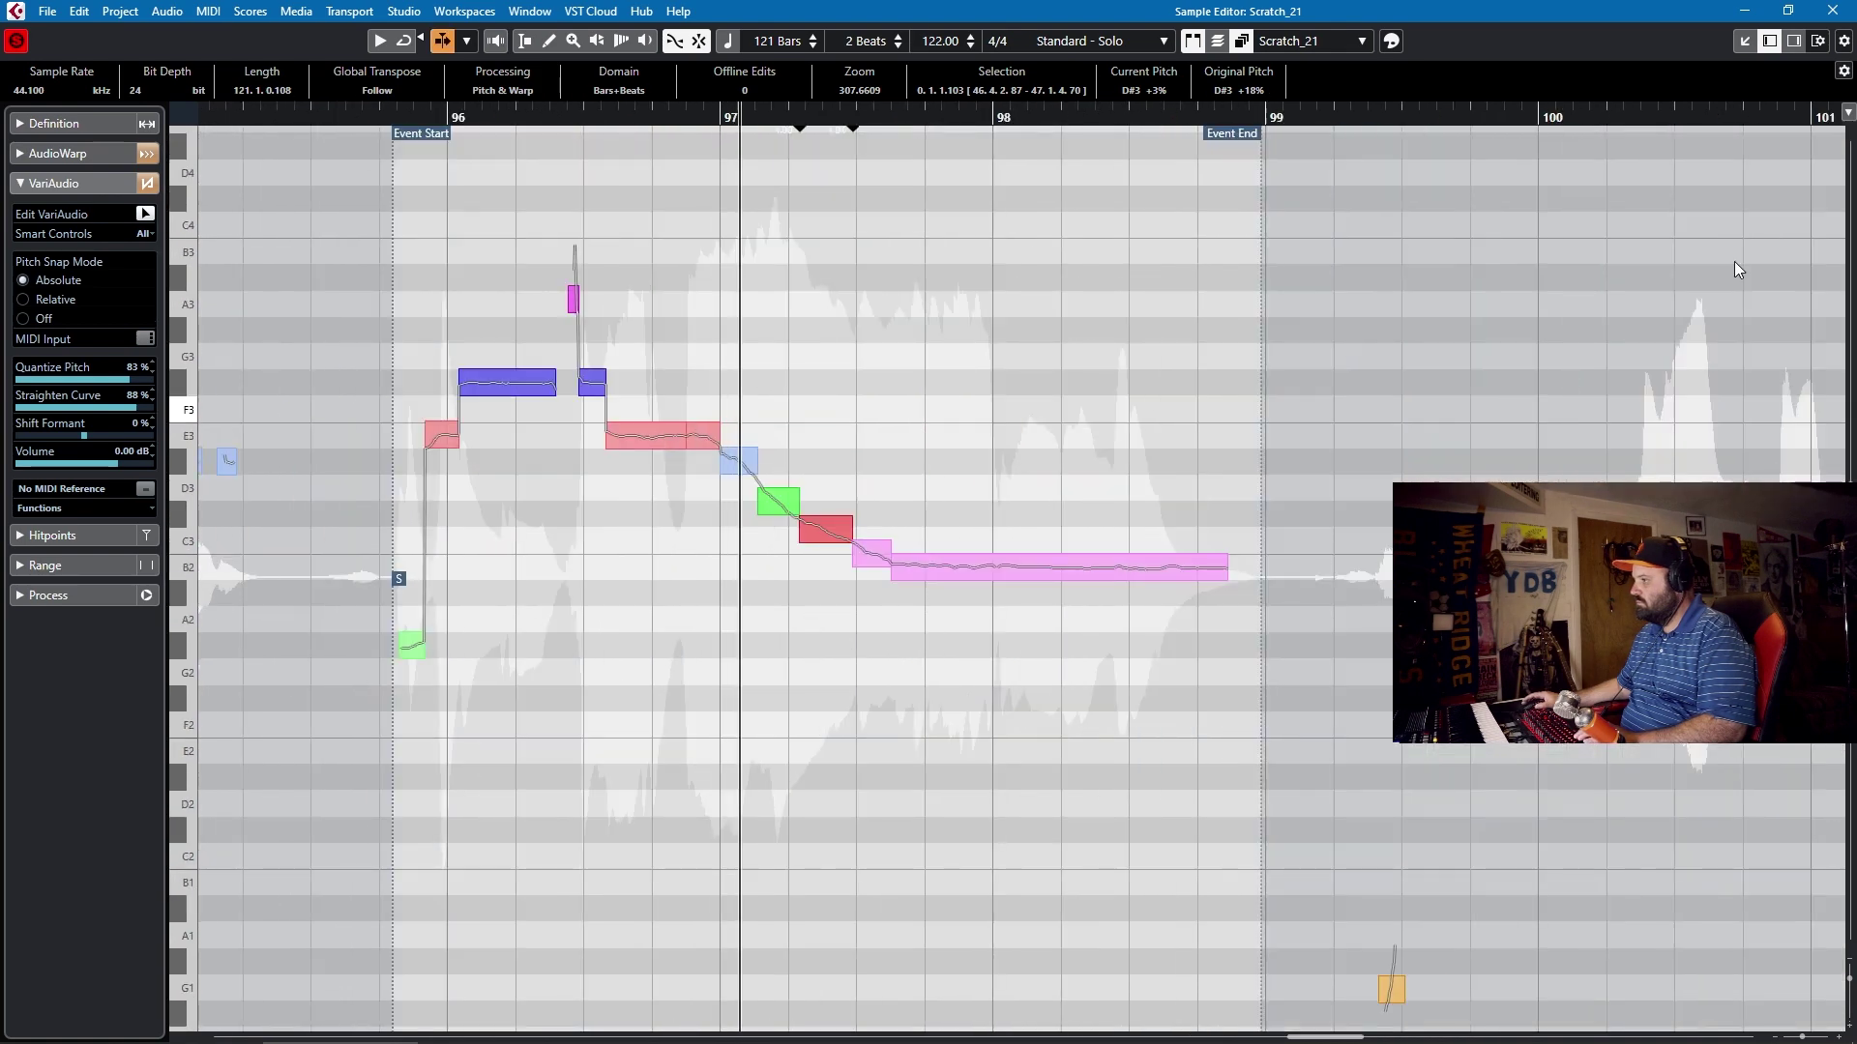
# Close the Sample Editor and reopen the Scratch event spanning bars 96 to 98.
pyautogui.click(1832, 11)
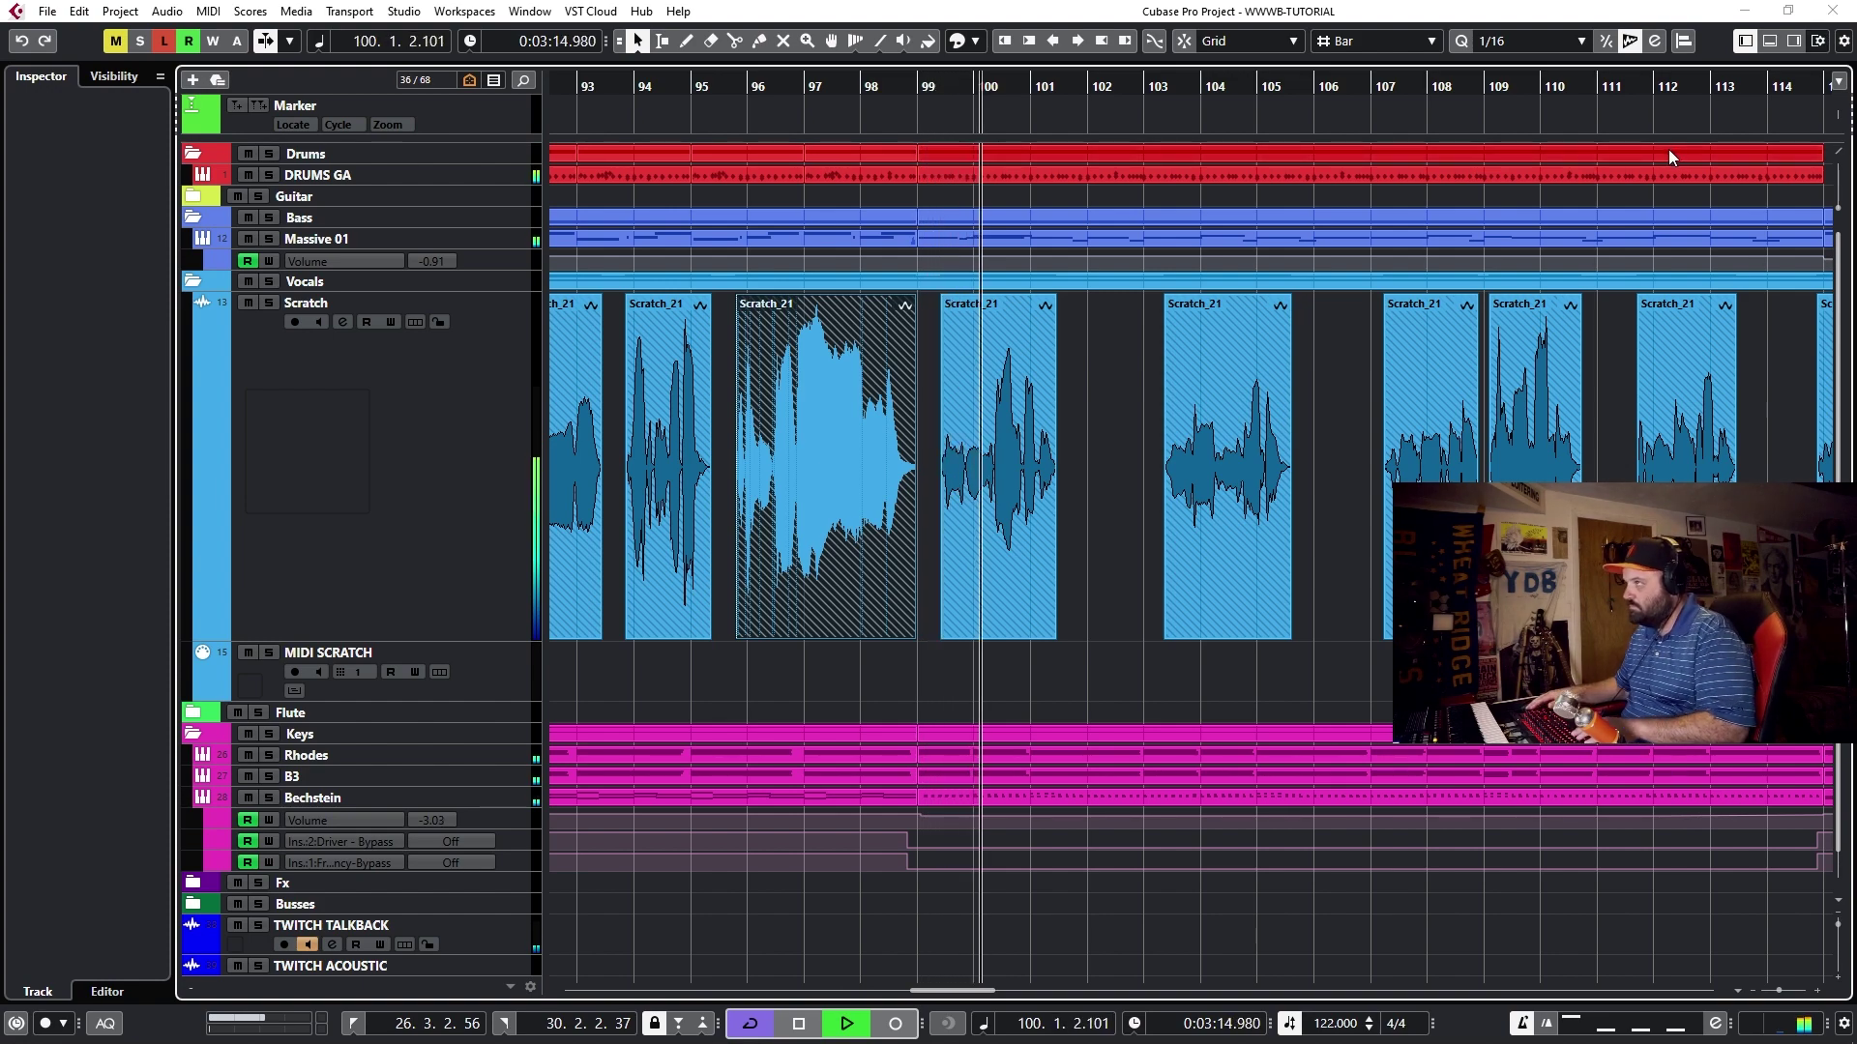
pyautogui.doubleClick(859, 432)
pyautogui.press('g')
pyautogui.press('g')
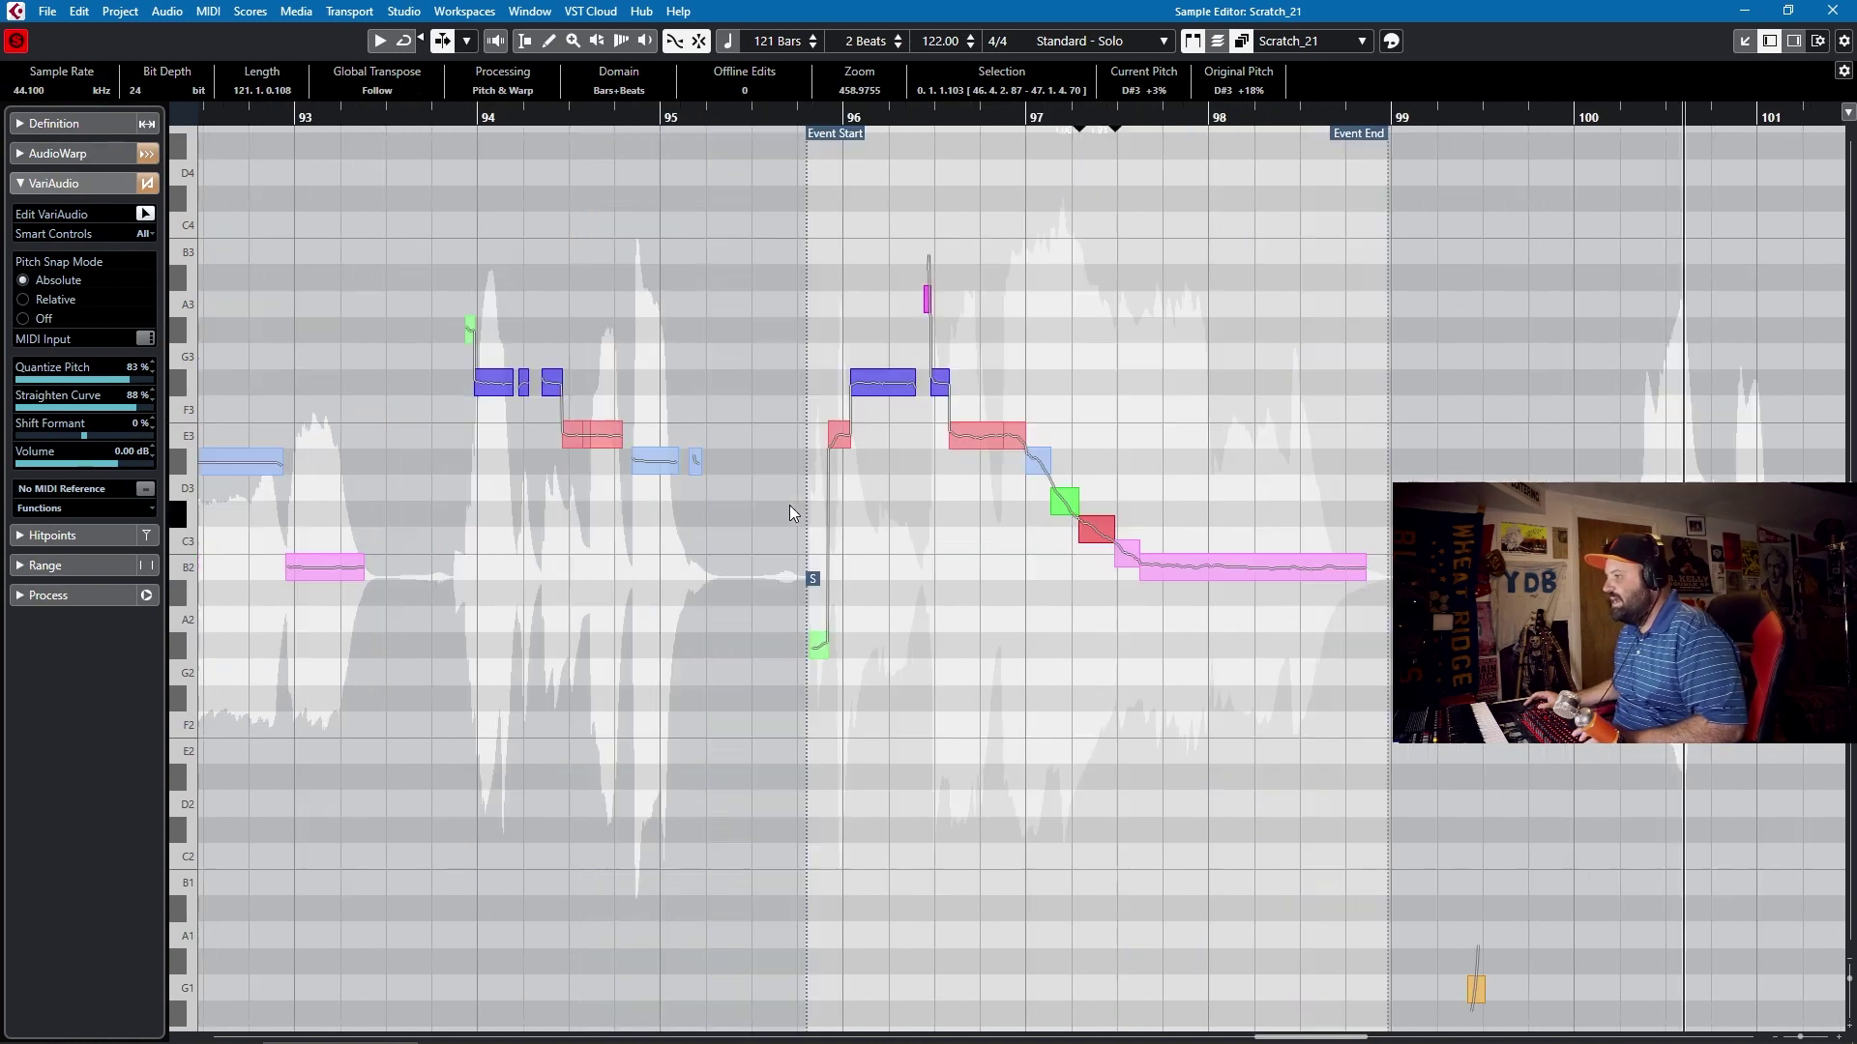
# Tilt the start of the long B2 note's pitch curve upward, shift the note by semitones, and undo these edits.
pyautogui.click(1172, 566)
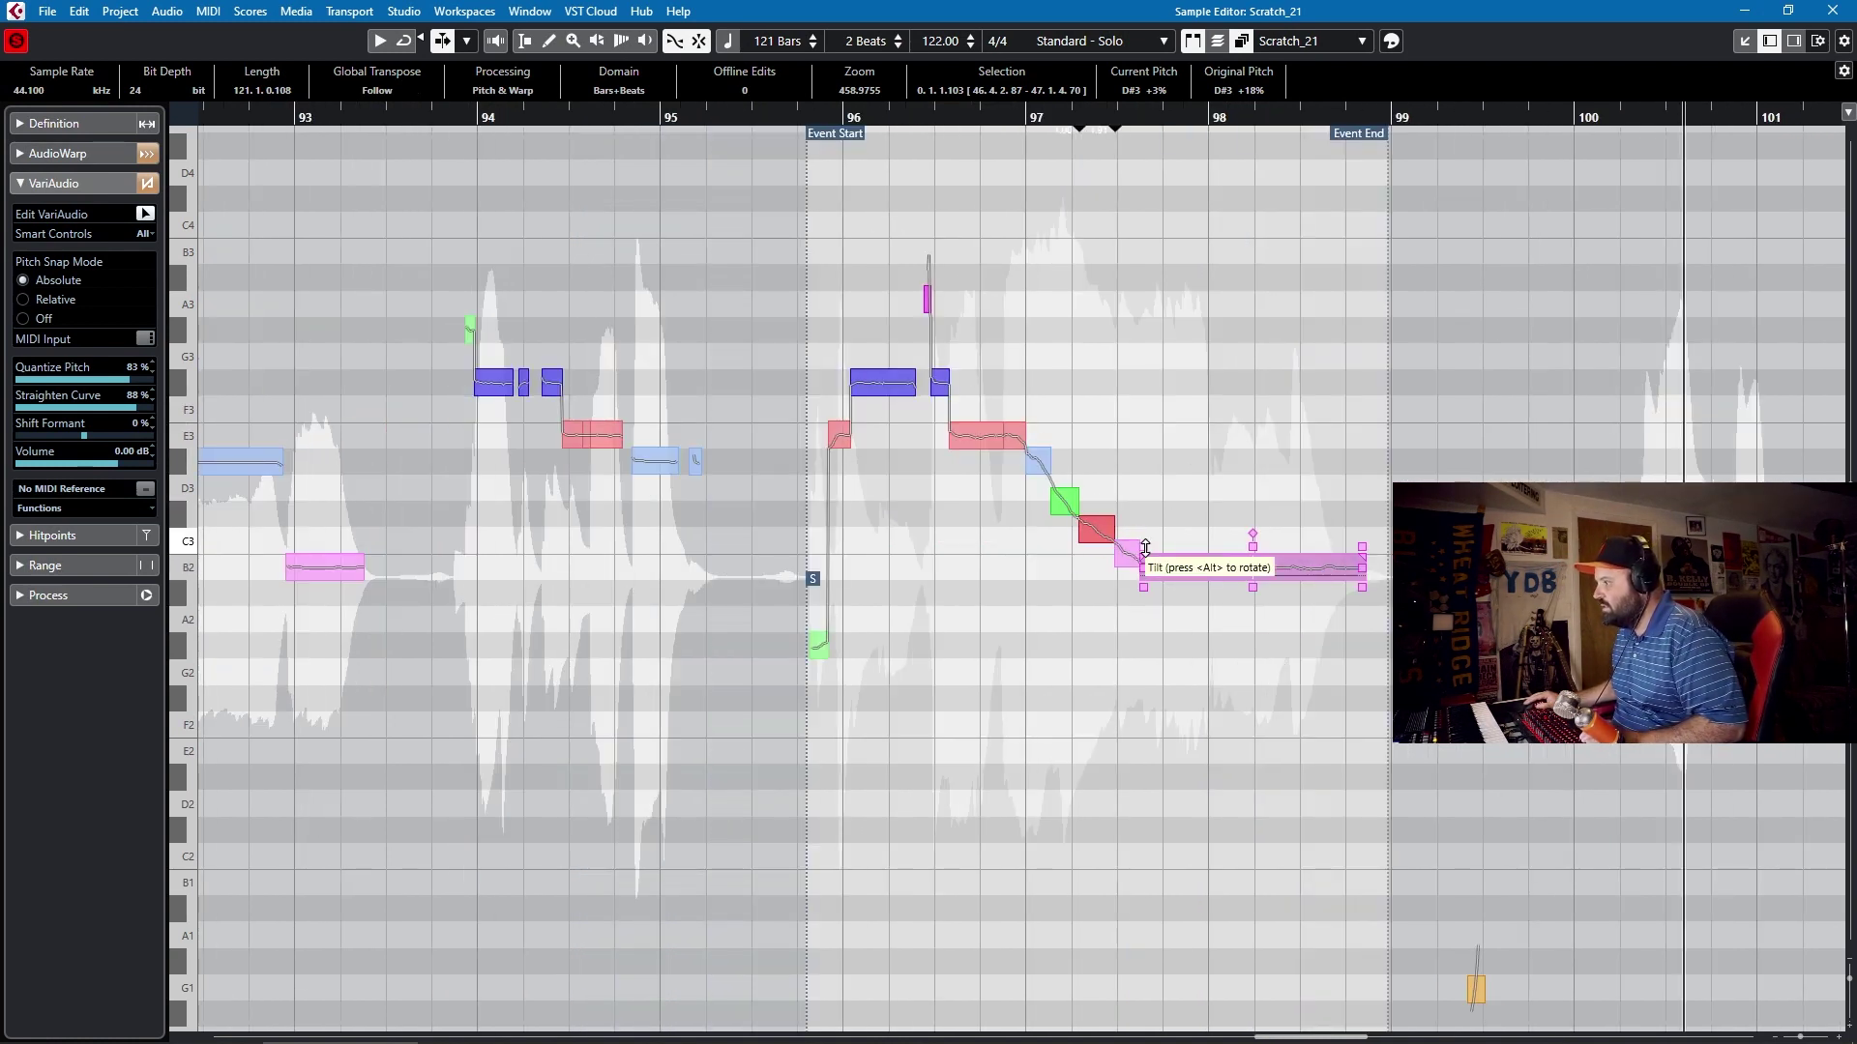
pyautogui.hotkey('ctrl', 'z')
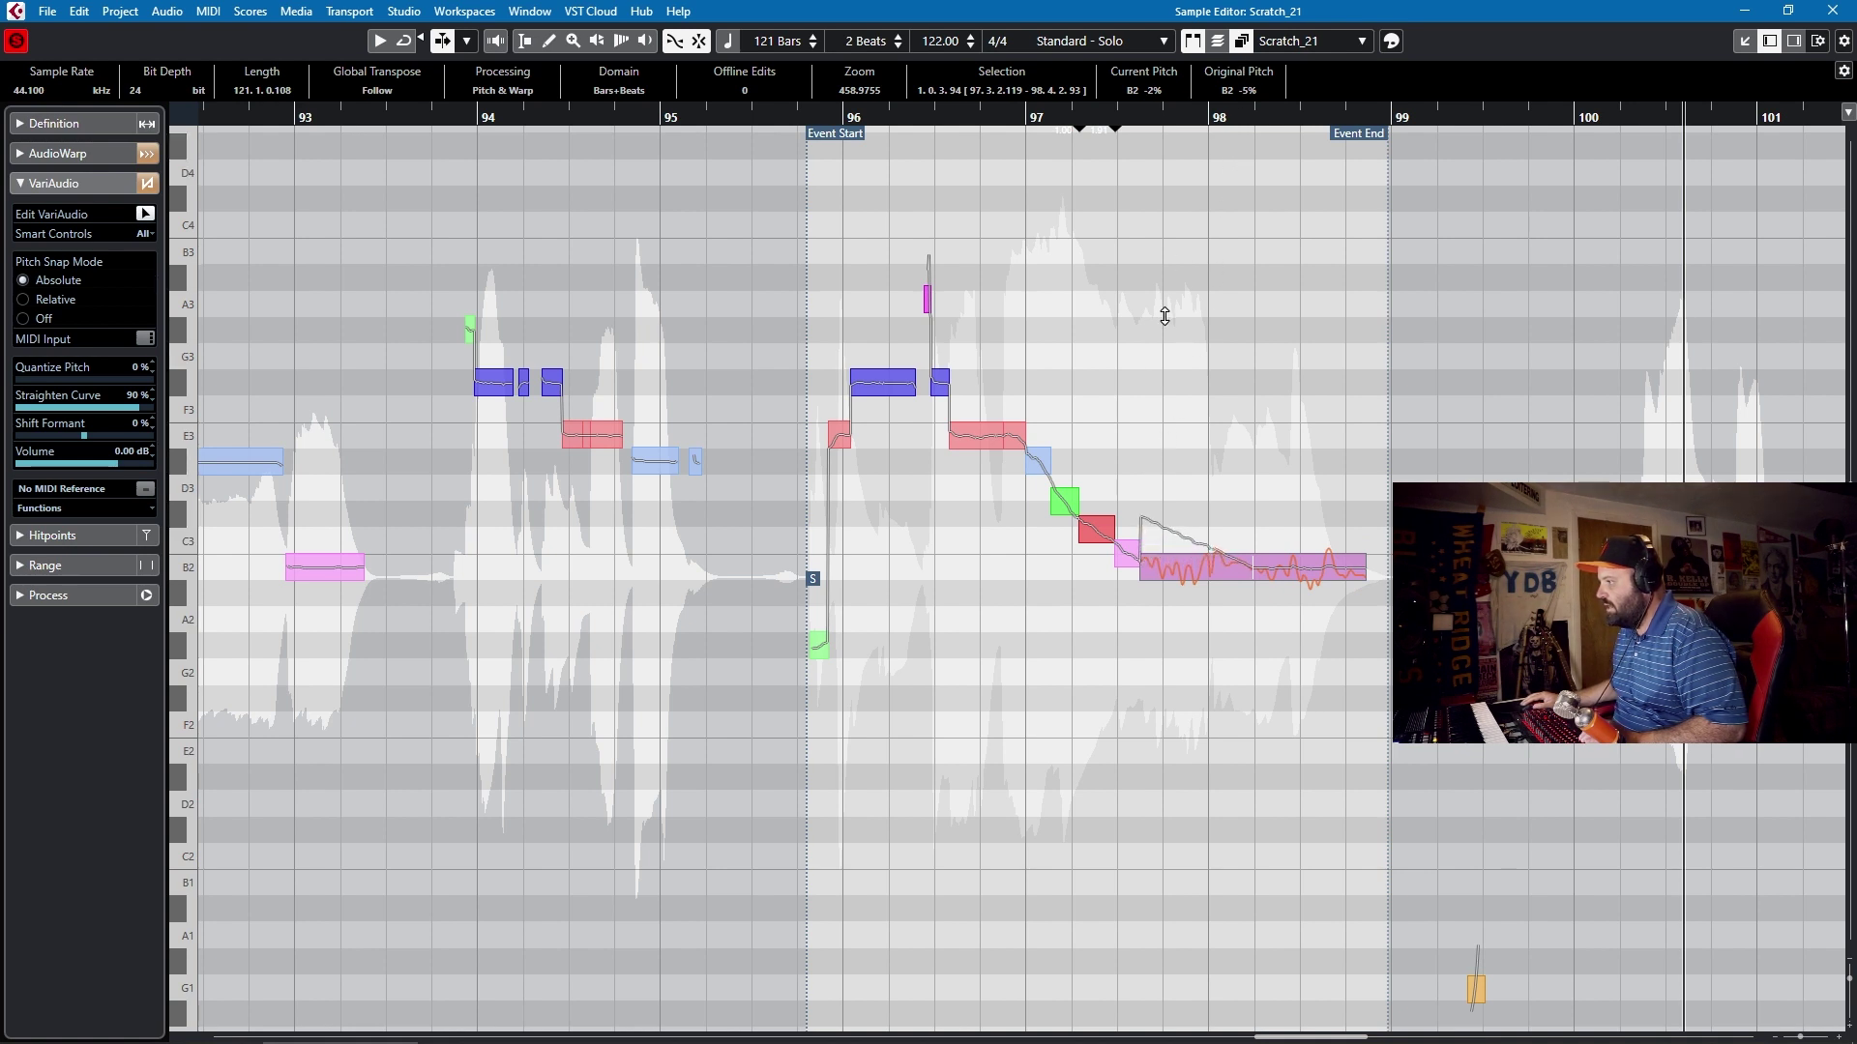
pyautogui.click(1296, 559)
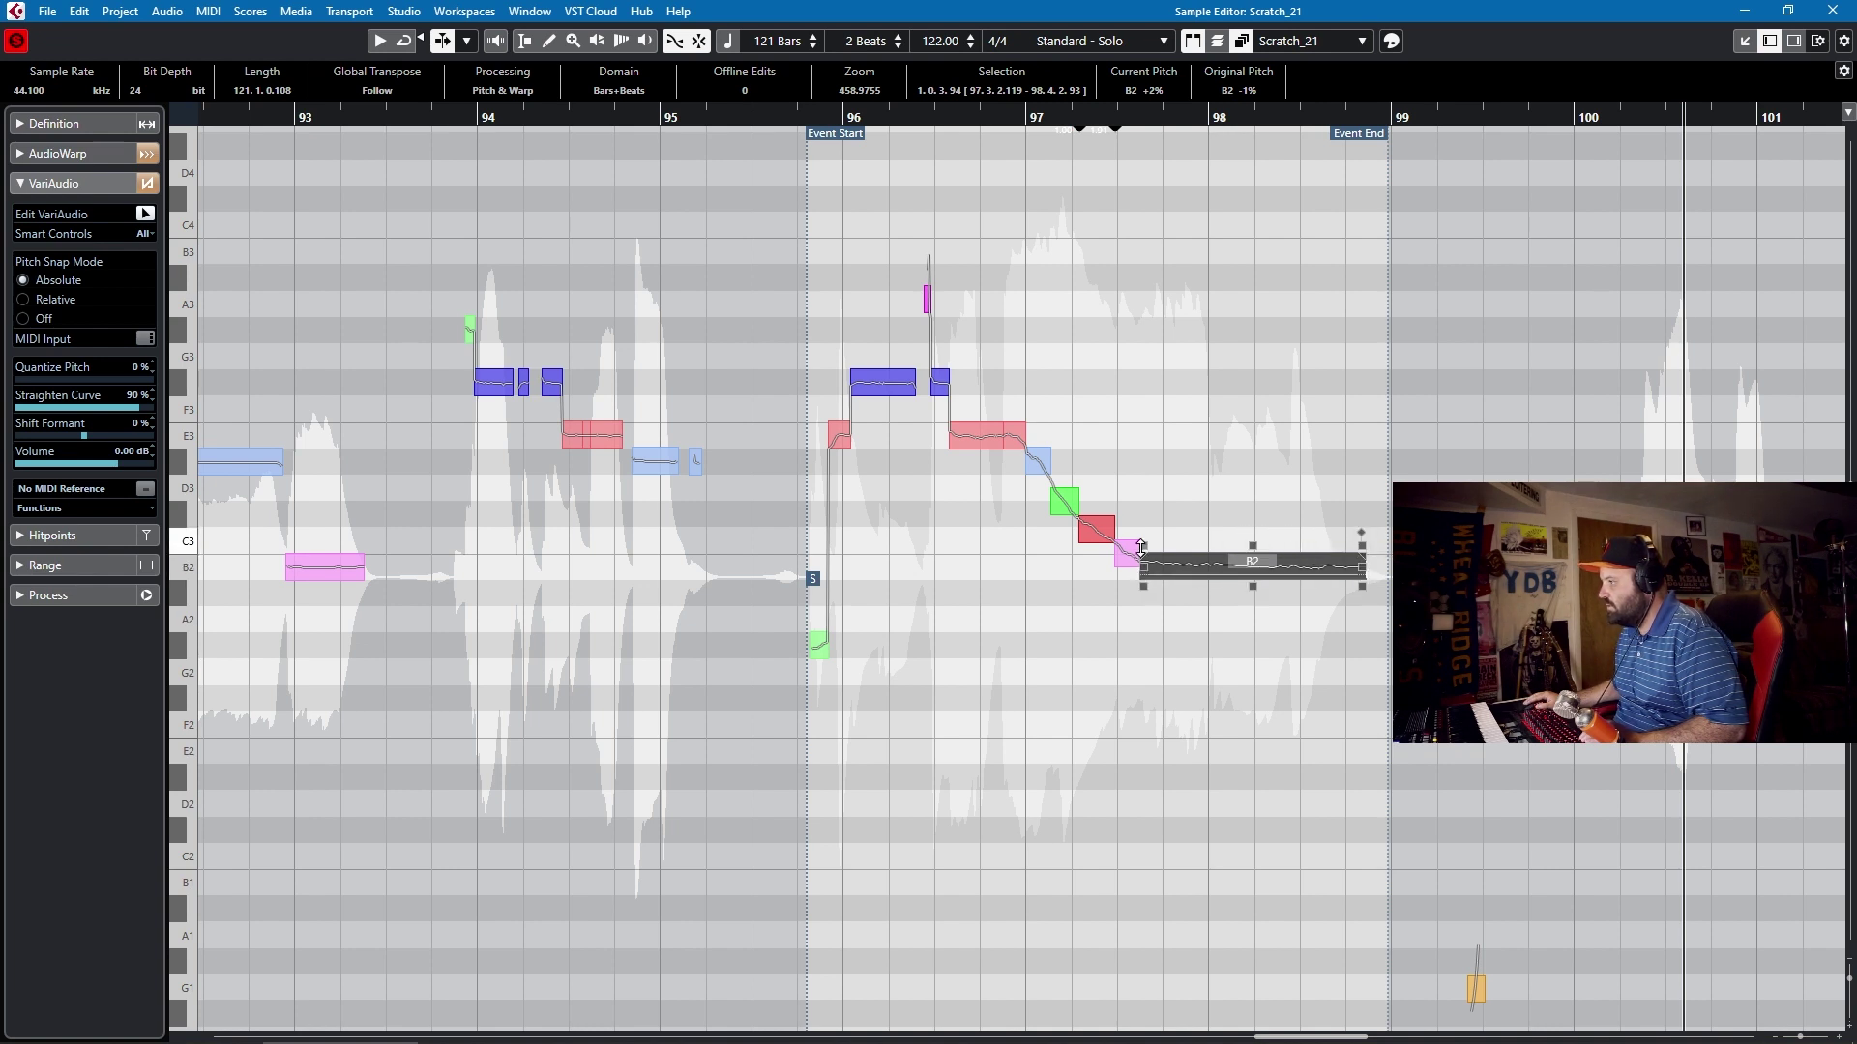
pyautogui.moveTo(1143, 544)
pyautogui.mouseDown()
pyautogui.moveTo(1148, 397)
pyautogui.moveTo(1096, 119)
pyautogui.mouseUp()
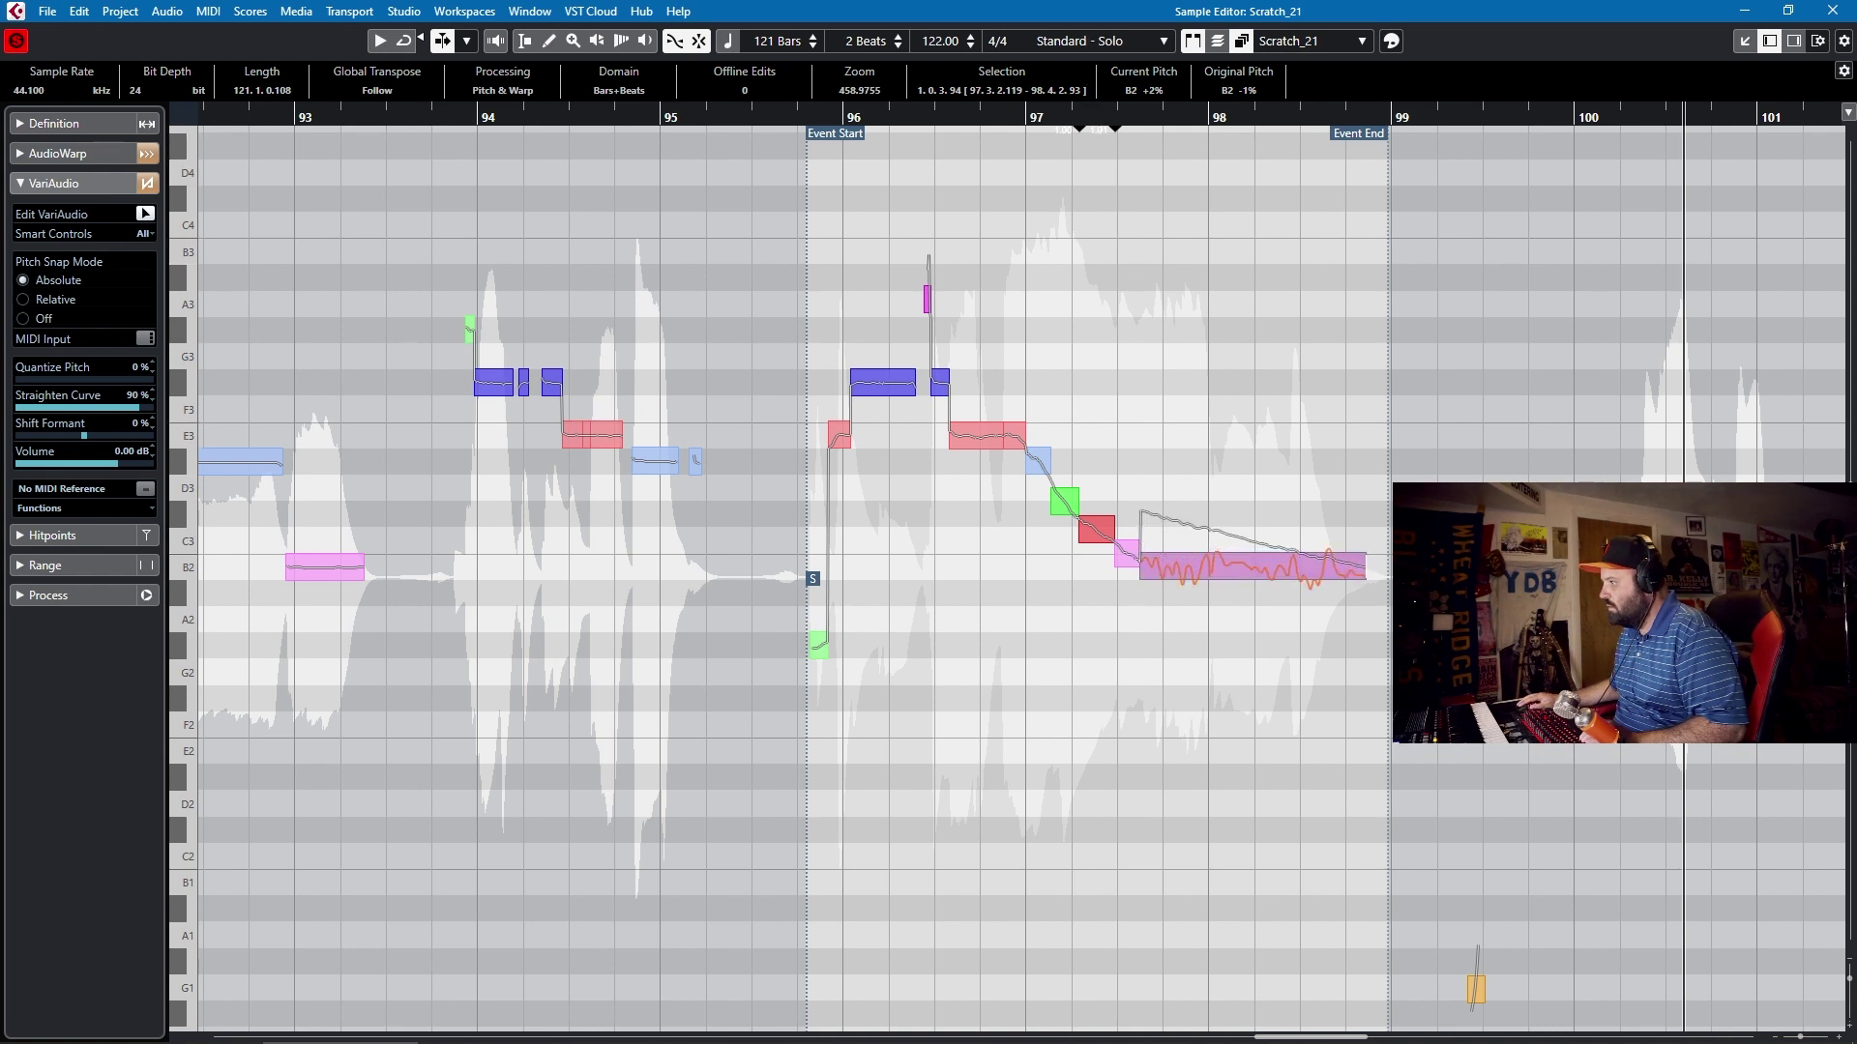
pyautogui.press('Up')
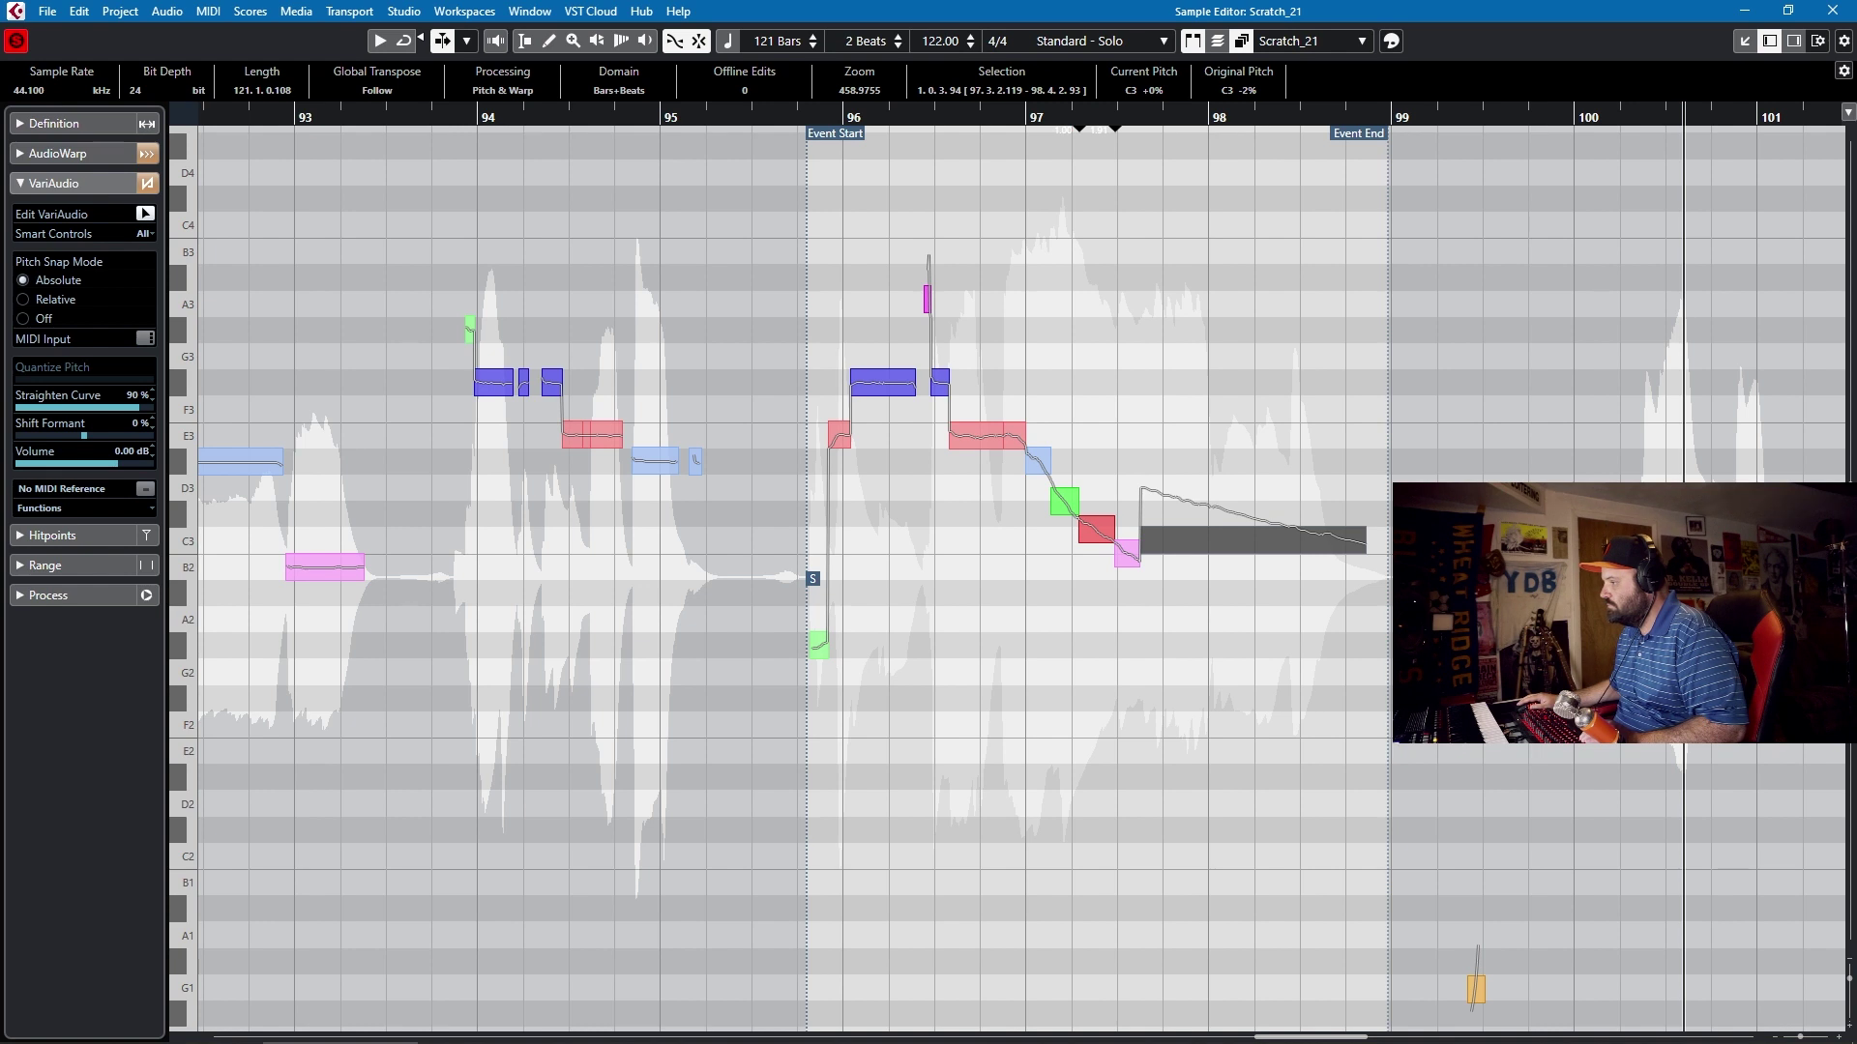
pyautogui.press('Down')
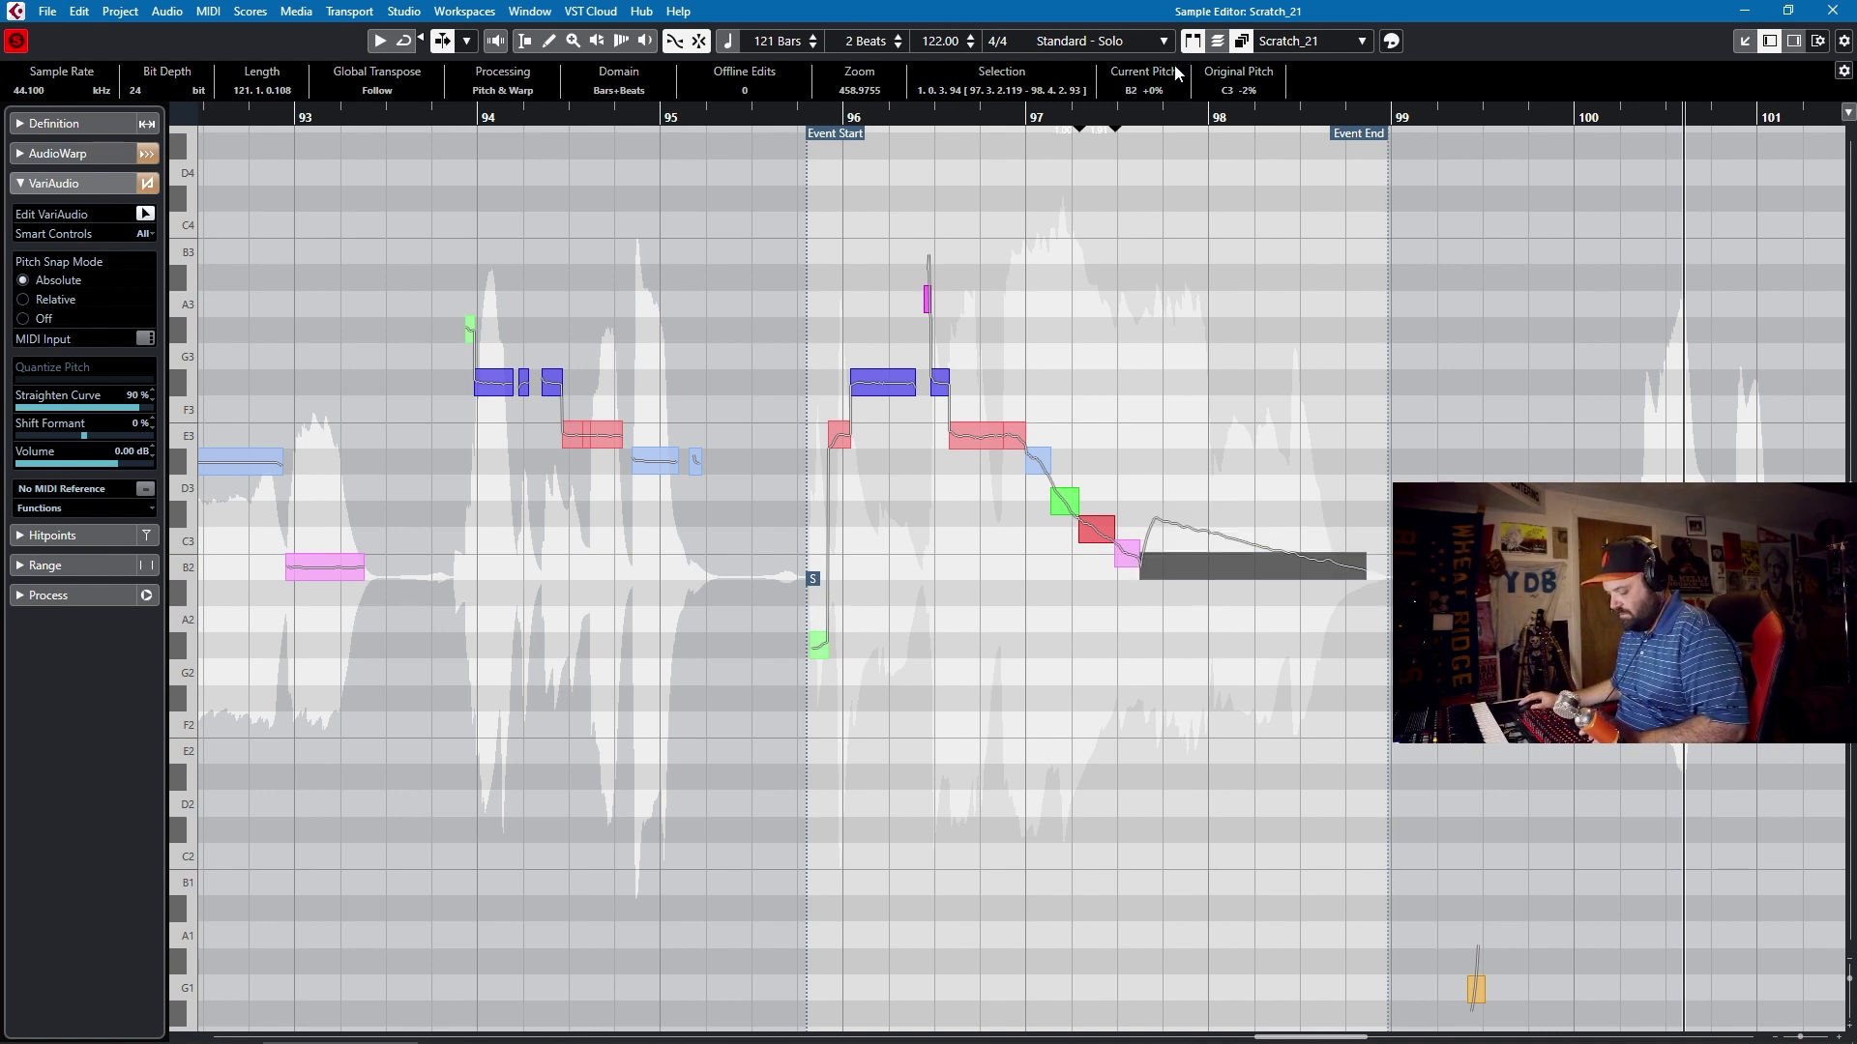
pyautogui.press('Up')
pyautogui.hotkey('ctrl', 'z')
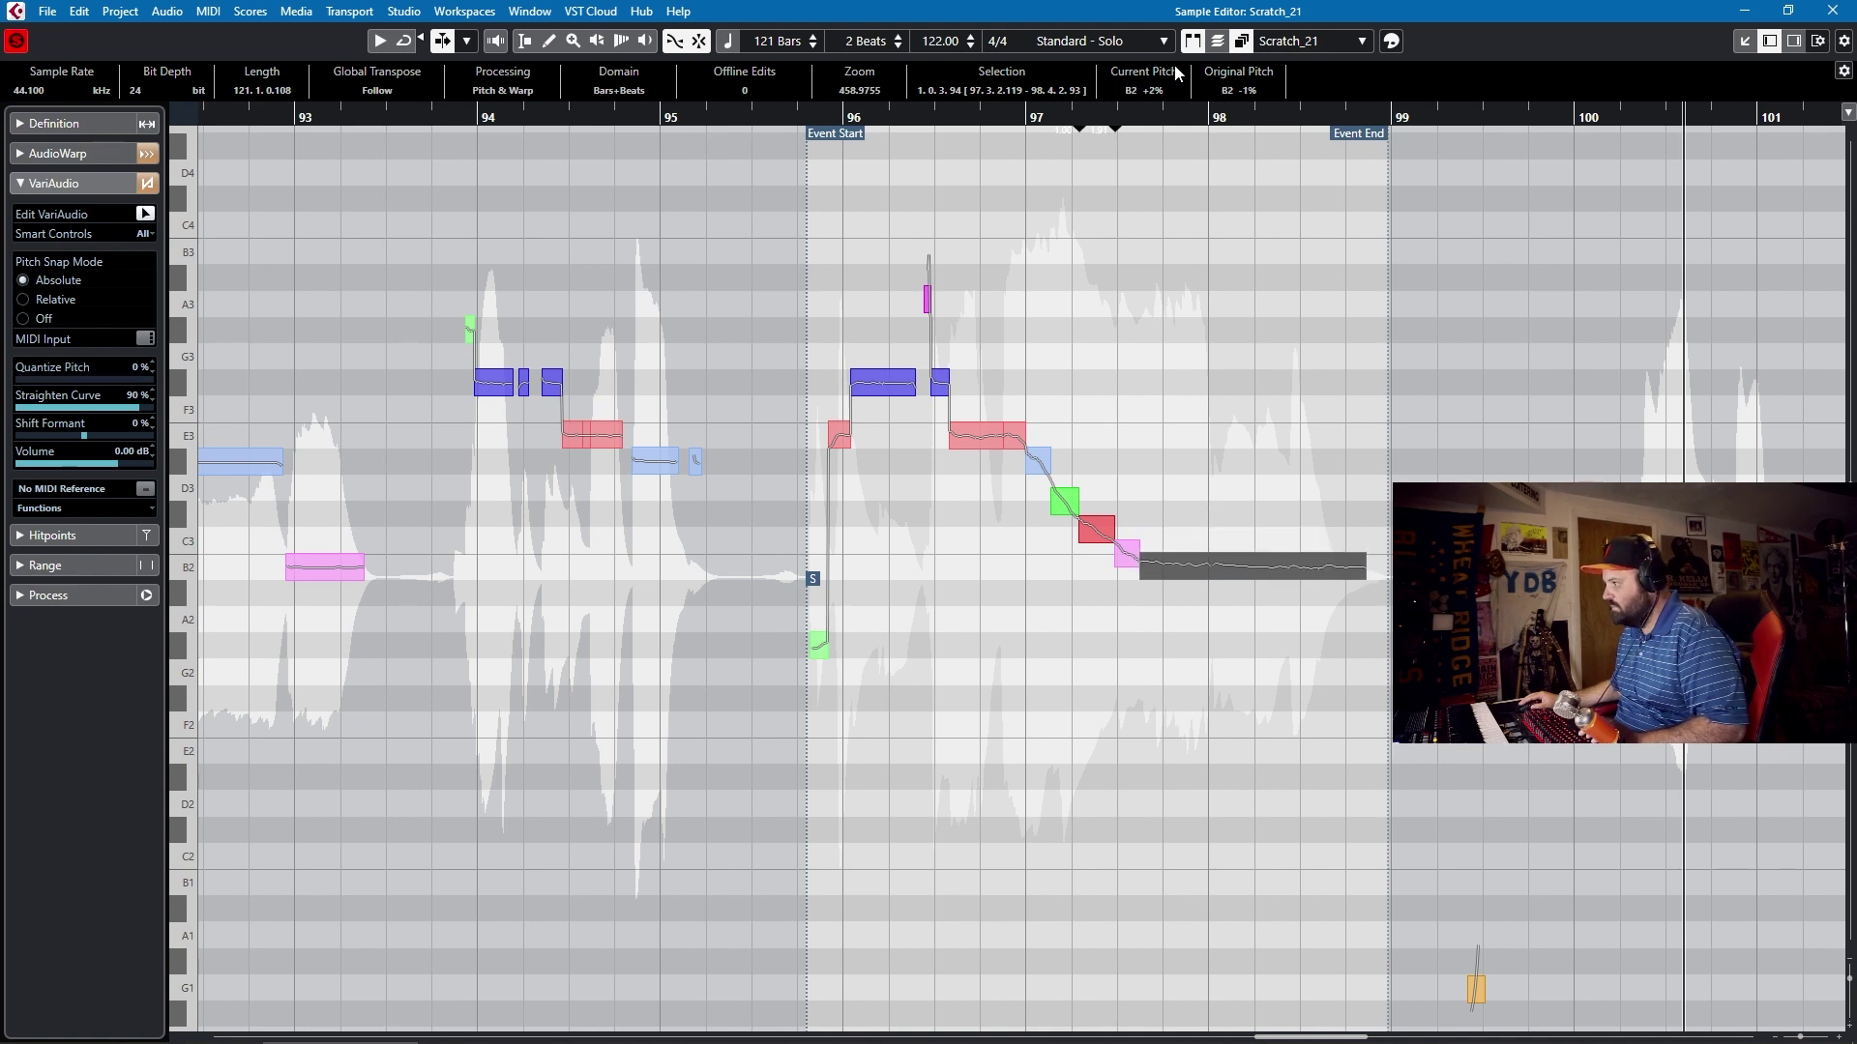
# Glue the descending notes from bar 97 to the long B2 note into one segment and set Straighten Curve to 91%.
pyautogui.moveTo(1317, 666); pyautogui.dragTo(1040, 440)
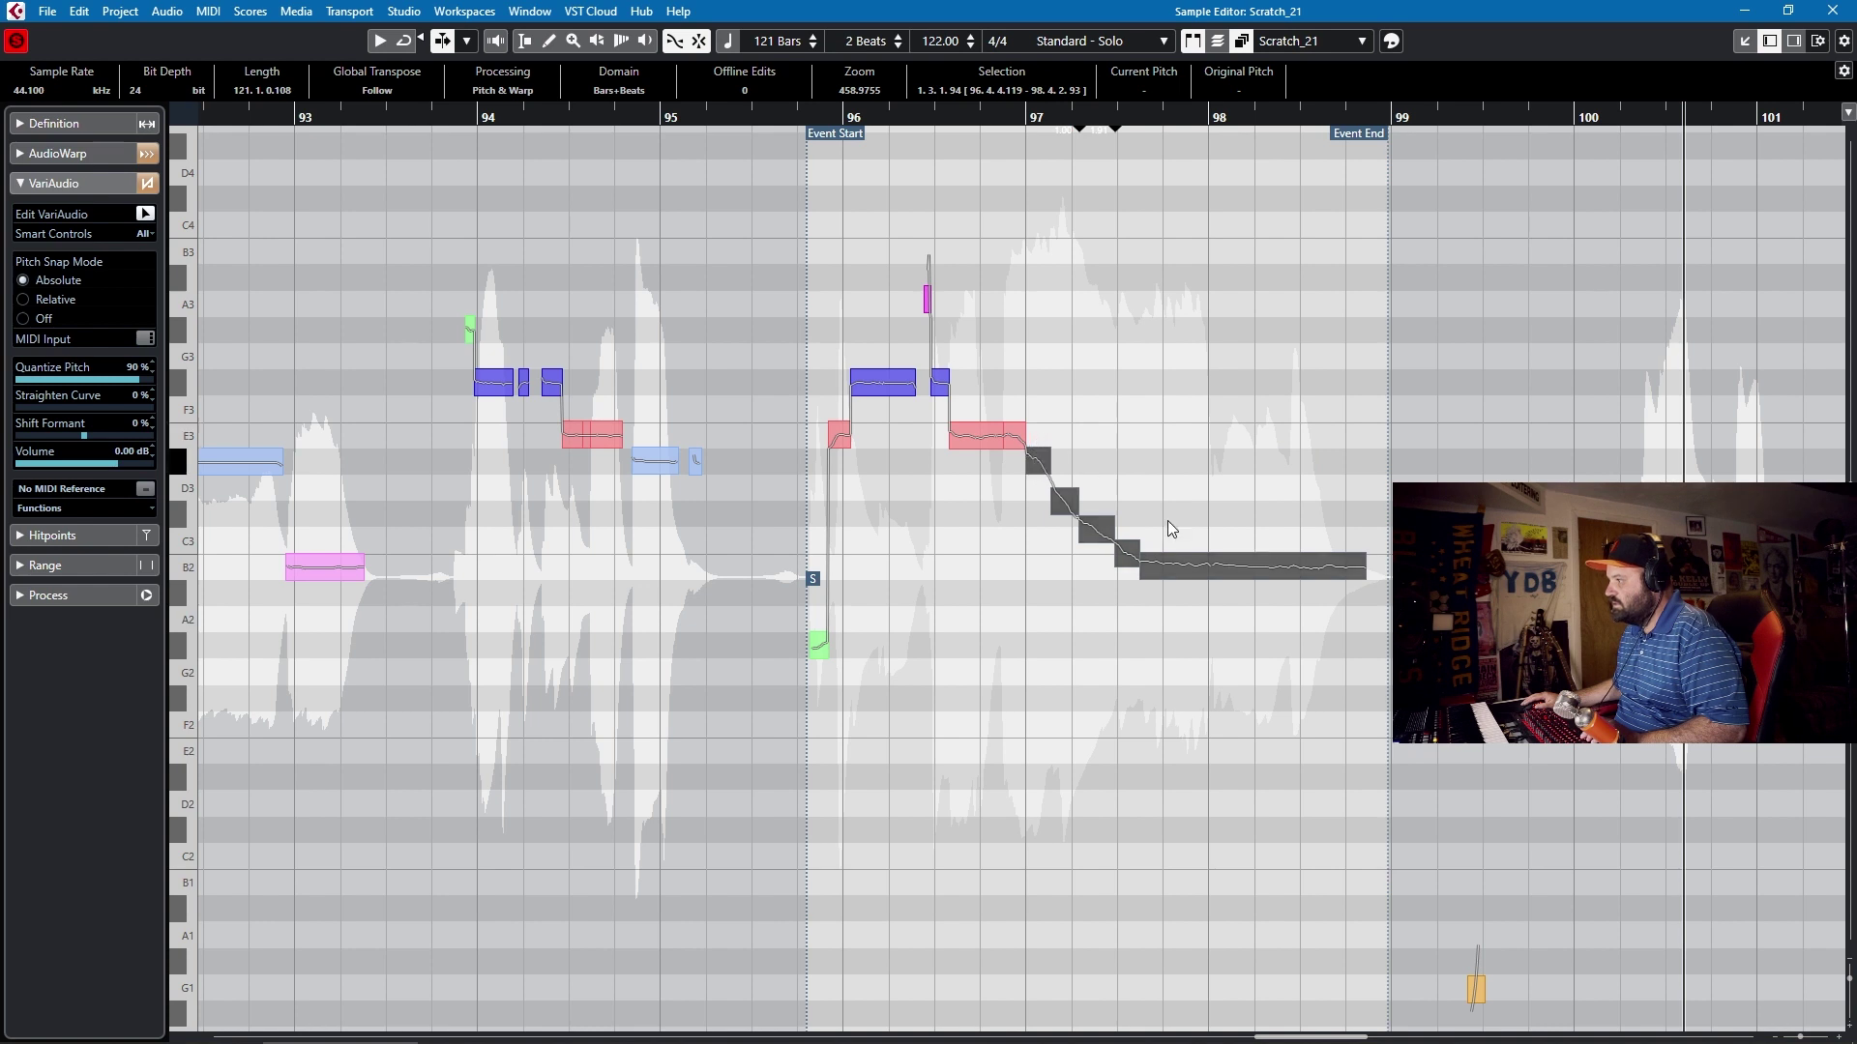
pyautogui.keyDown('shift'); pyautogui.click(1220, 570); pyautogui.keyUp('shift')
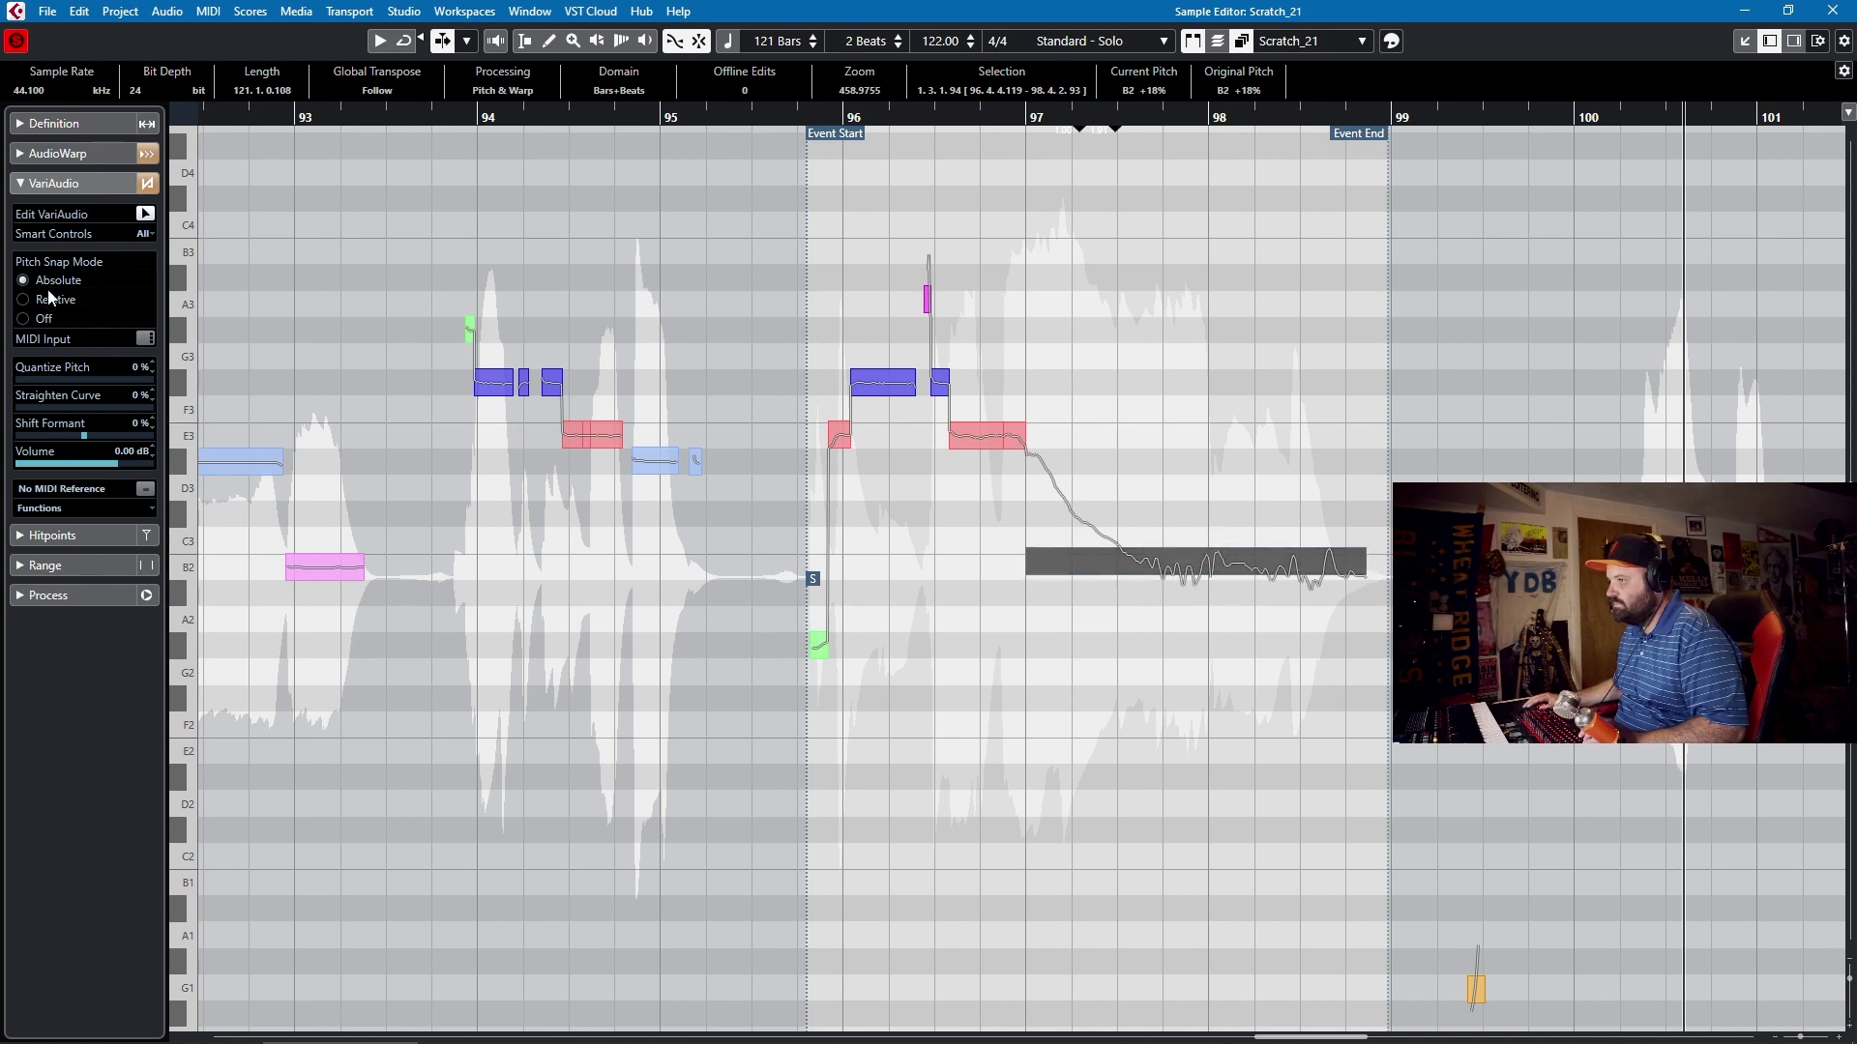
pyautogui.click(142, 406)
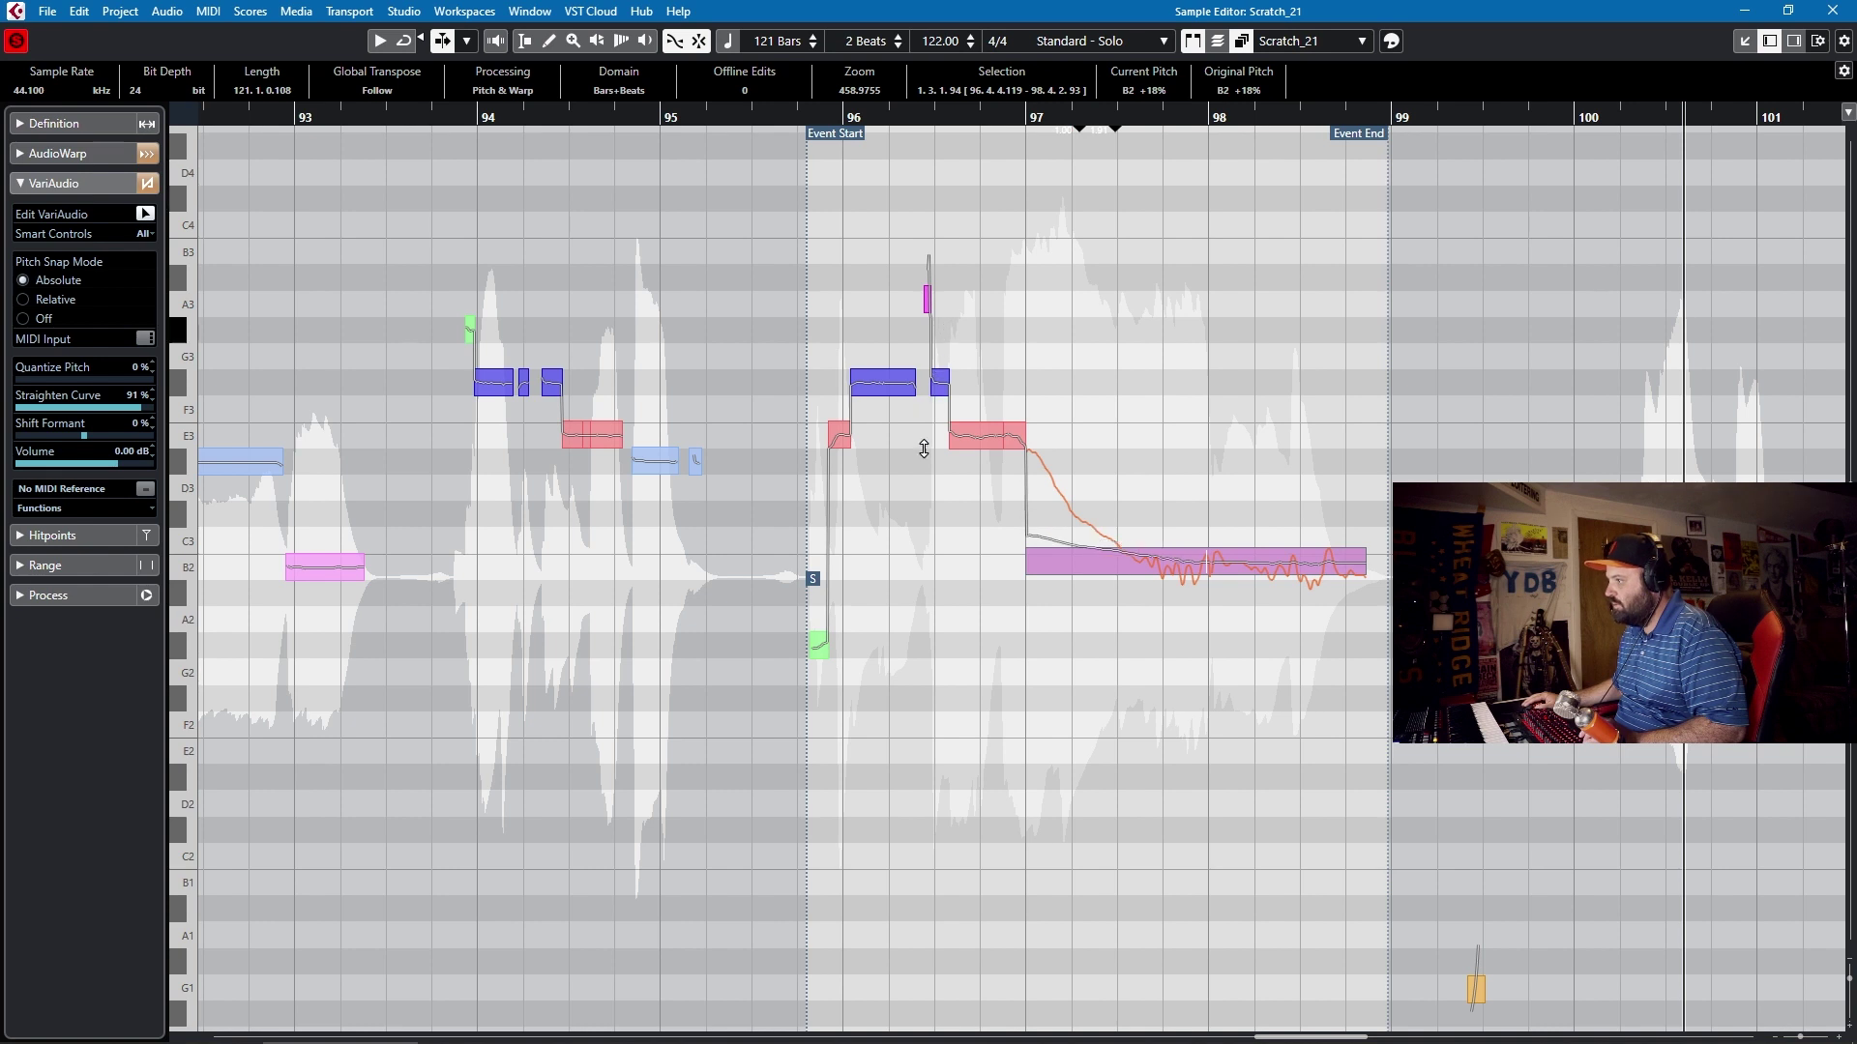
# Tilt the start of the glued note's pitch curve upward and shift the note down to B2.
pyautogui.click(1205, 527)
pyautogui.moveTo(1034, 541); pyautogui.dragTo(1070, 218)
pyautogui.press('Down')
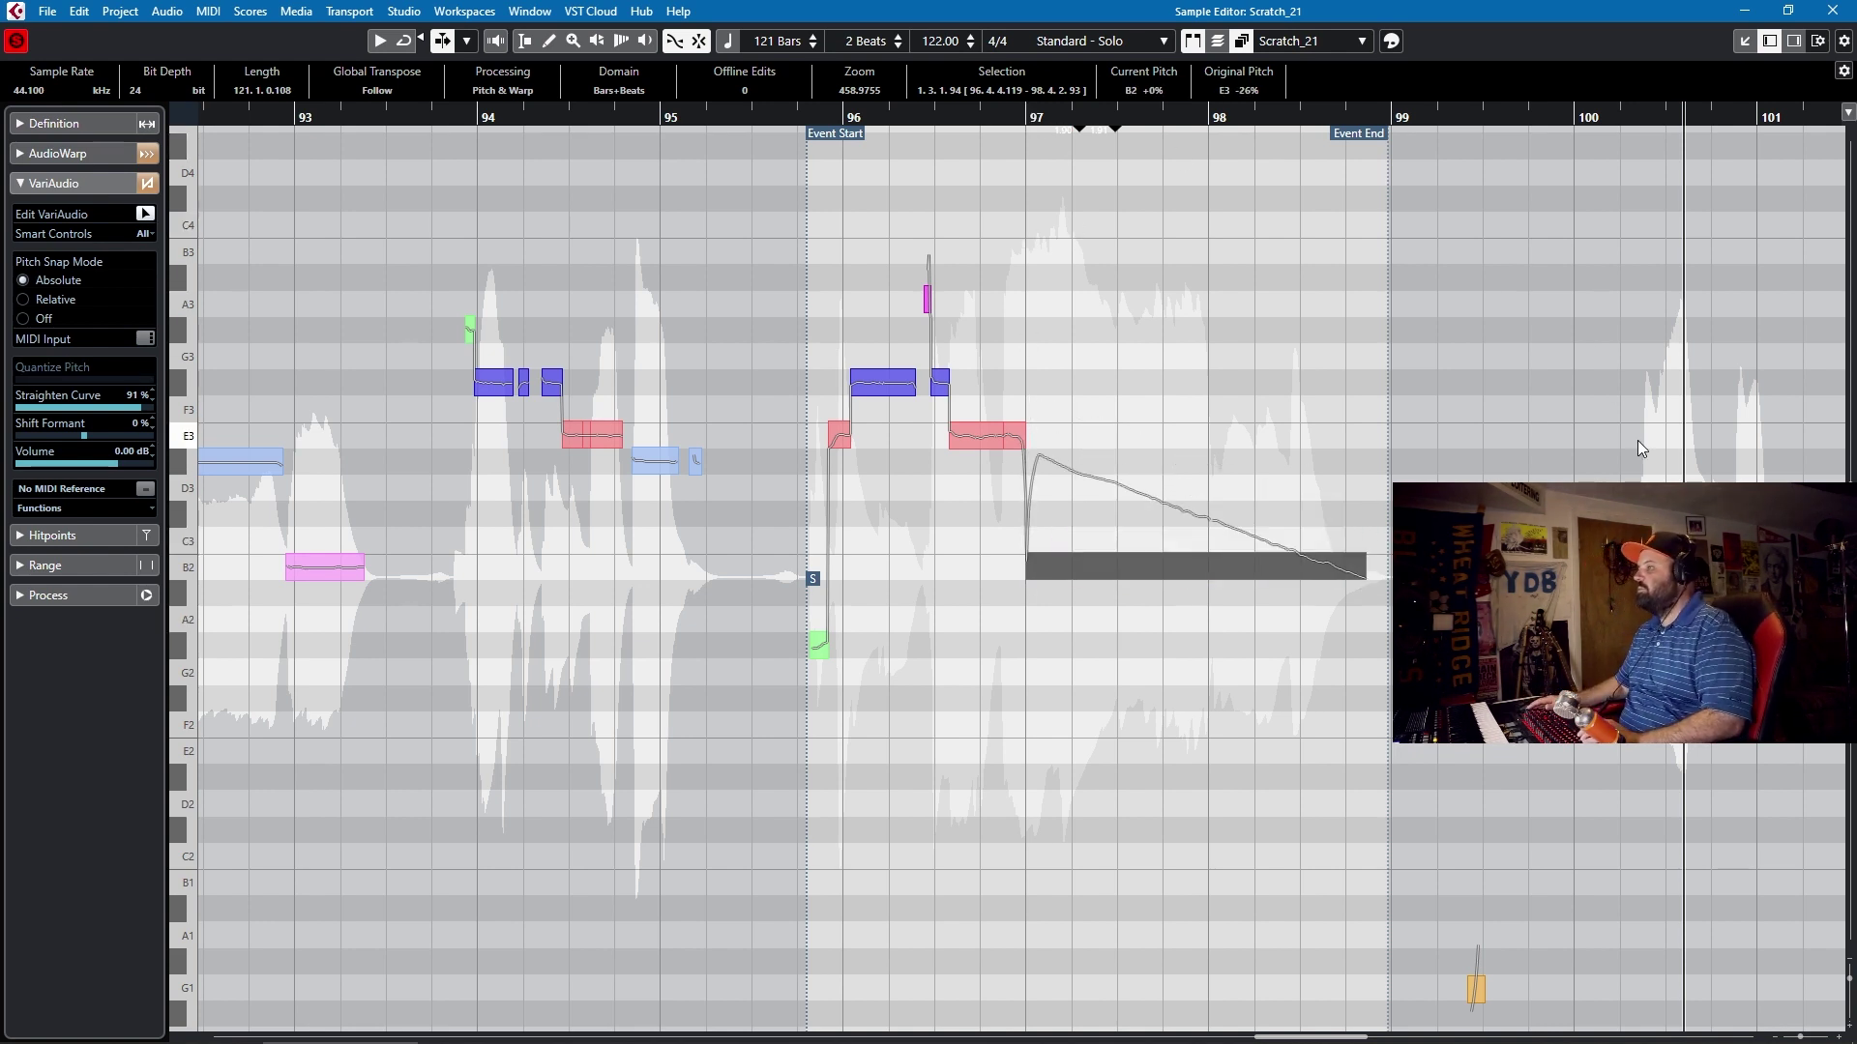
# Play back the phrase with the tilted glide and raise the glued note to C#3.
pyautogui.press('KP_Subtract')
pyautogui.press('space')
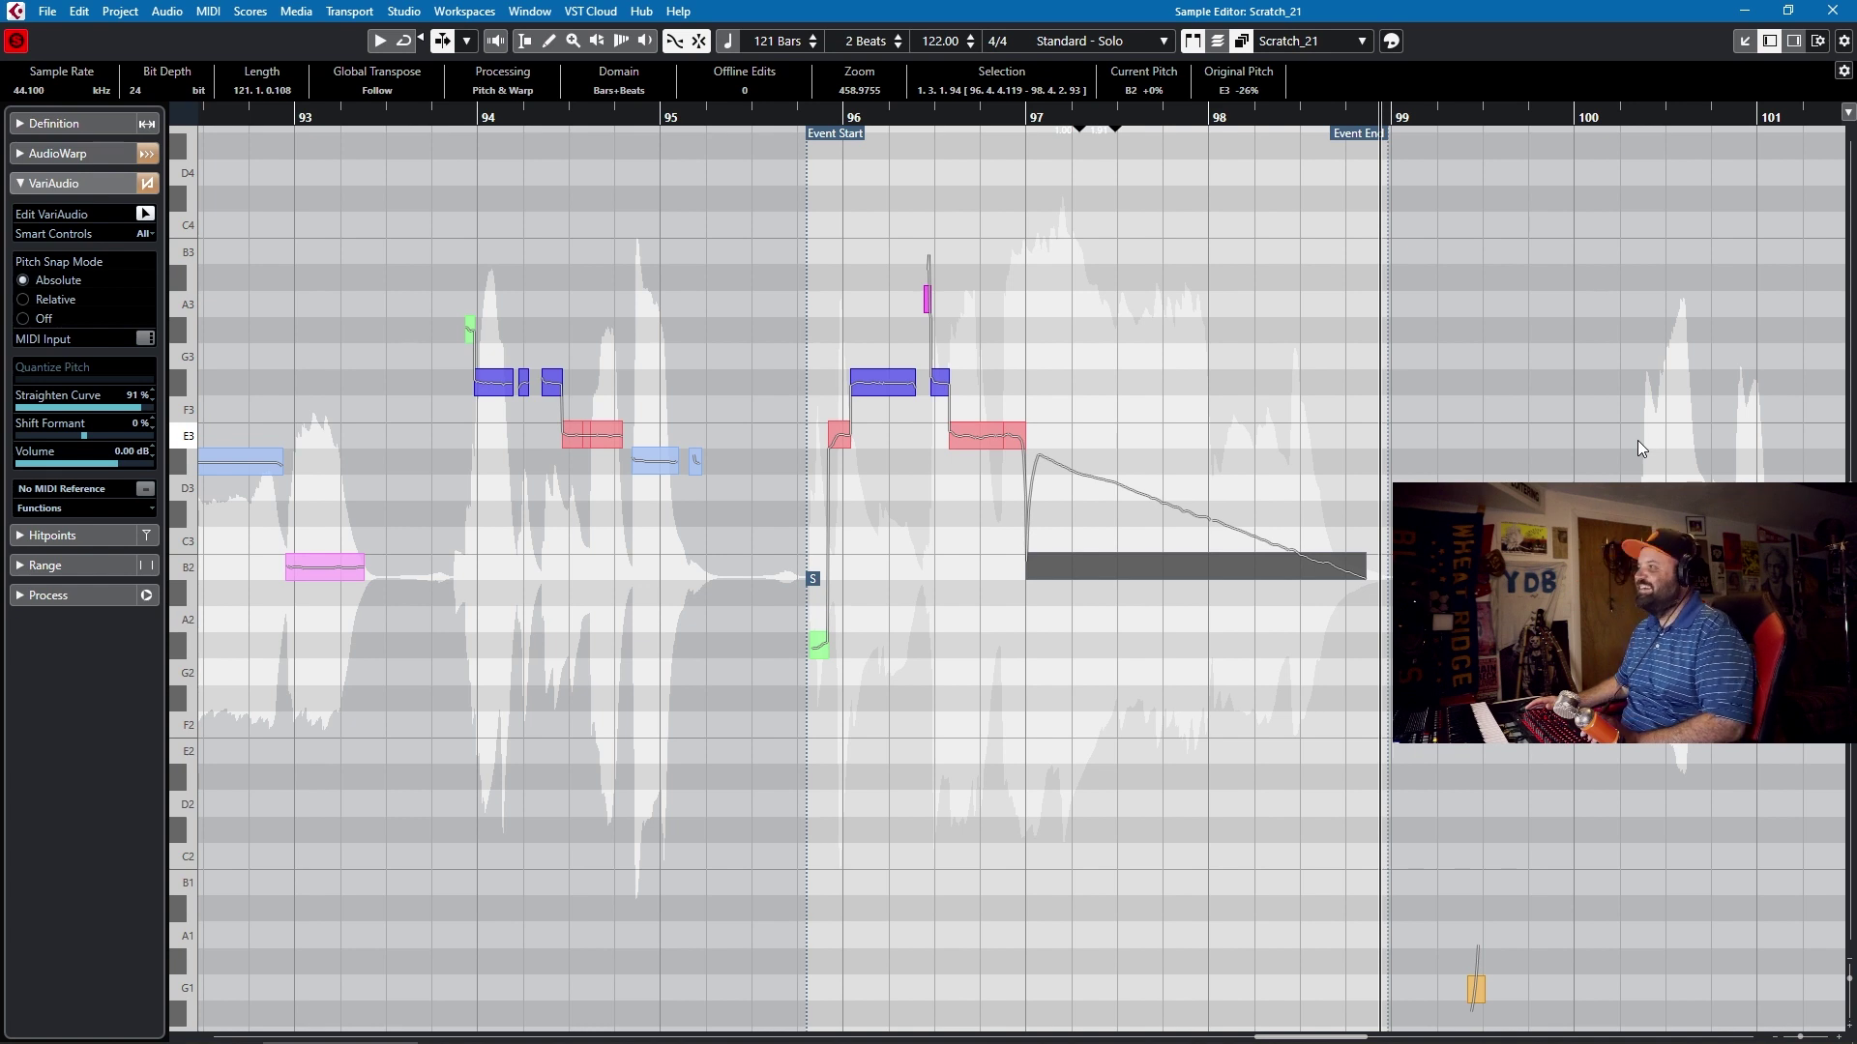
pyautogui.press('Up')
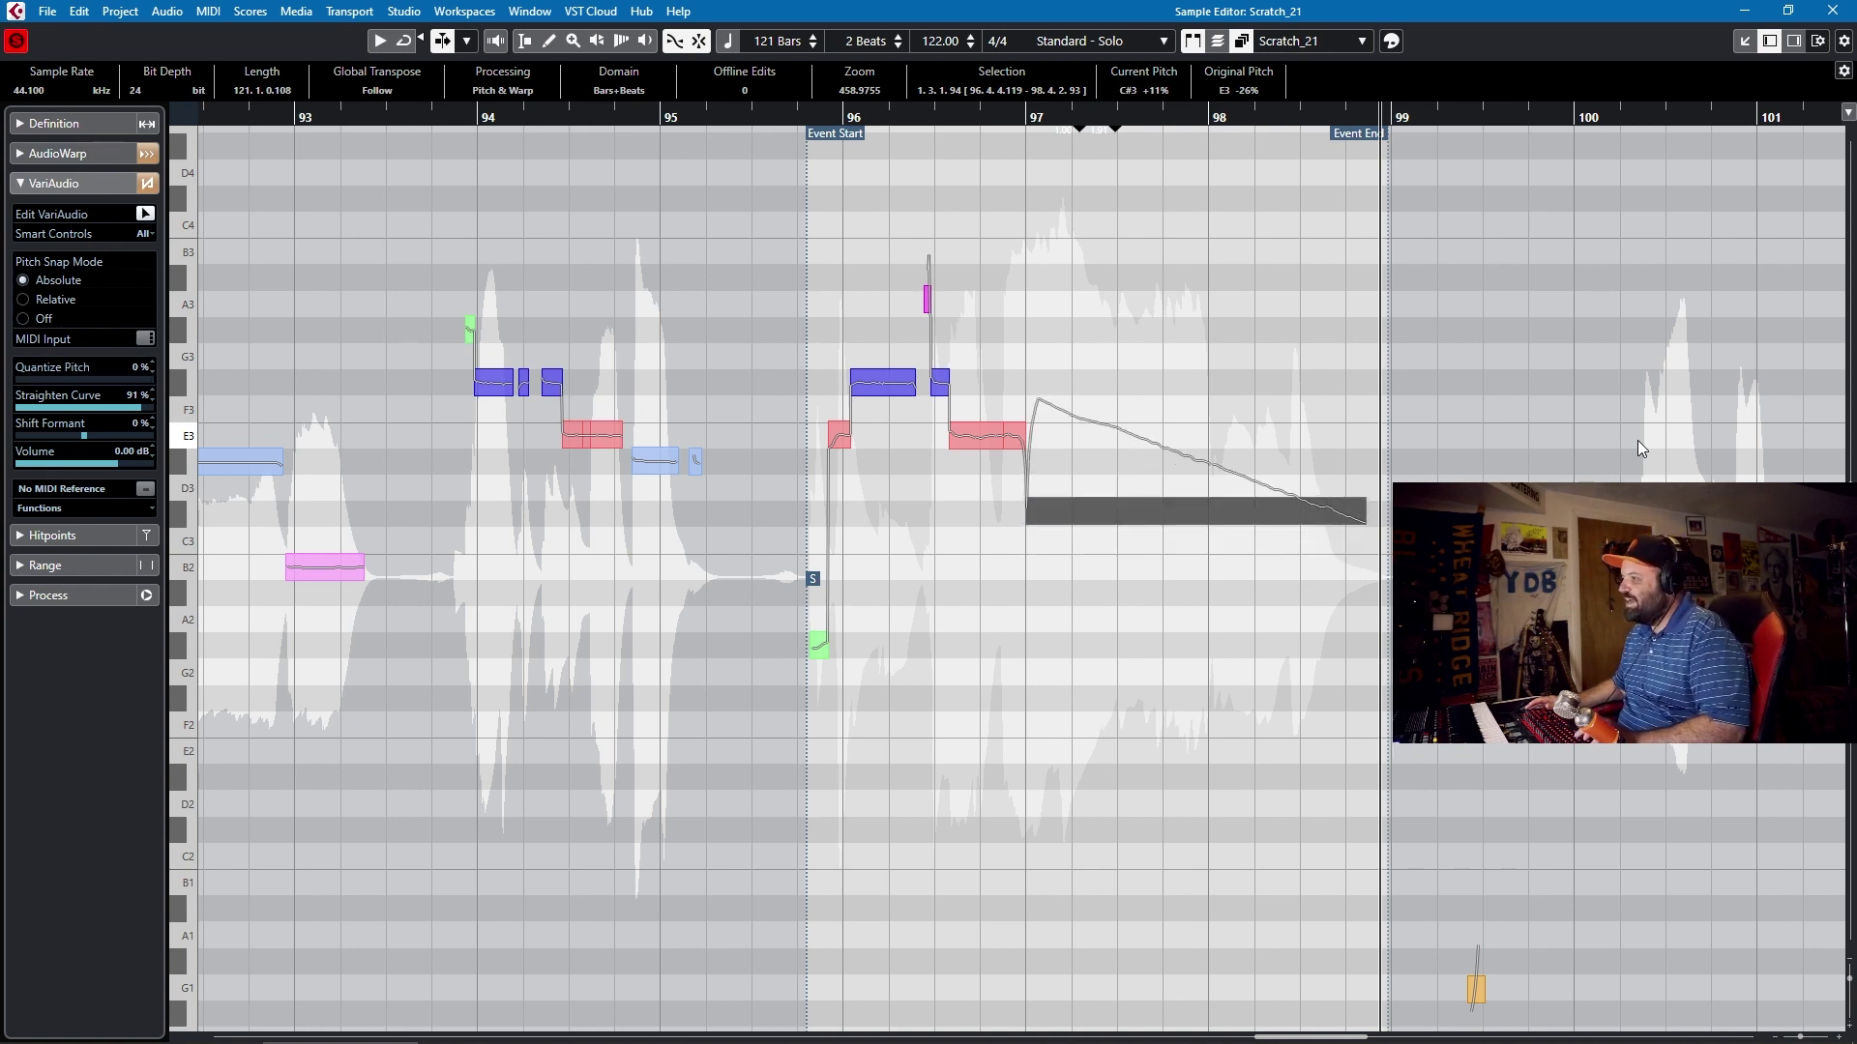
# Undo the shift, tilt, straightening and gluing of the notes in bars 97 and 98, and play the phrase.
pyautogui.hotkey('ctrl', 'z')
pyautogui.hotkey('ctrl', 'shift', 'z')
pyautogui.hotkey('ctrl', 'z')
pyautogui.hotkey('ctrl', 'z')
pyautogui.hotkey('ctrl', 'shift', 'z')
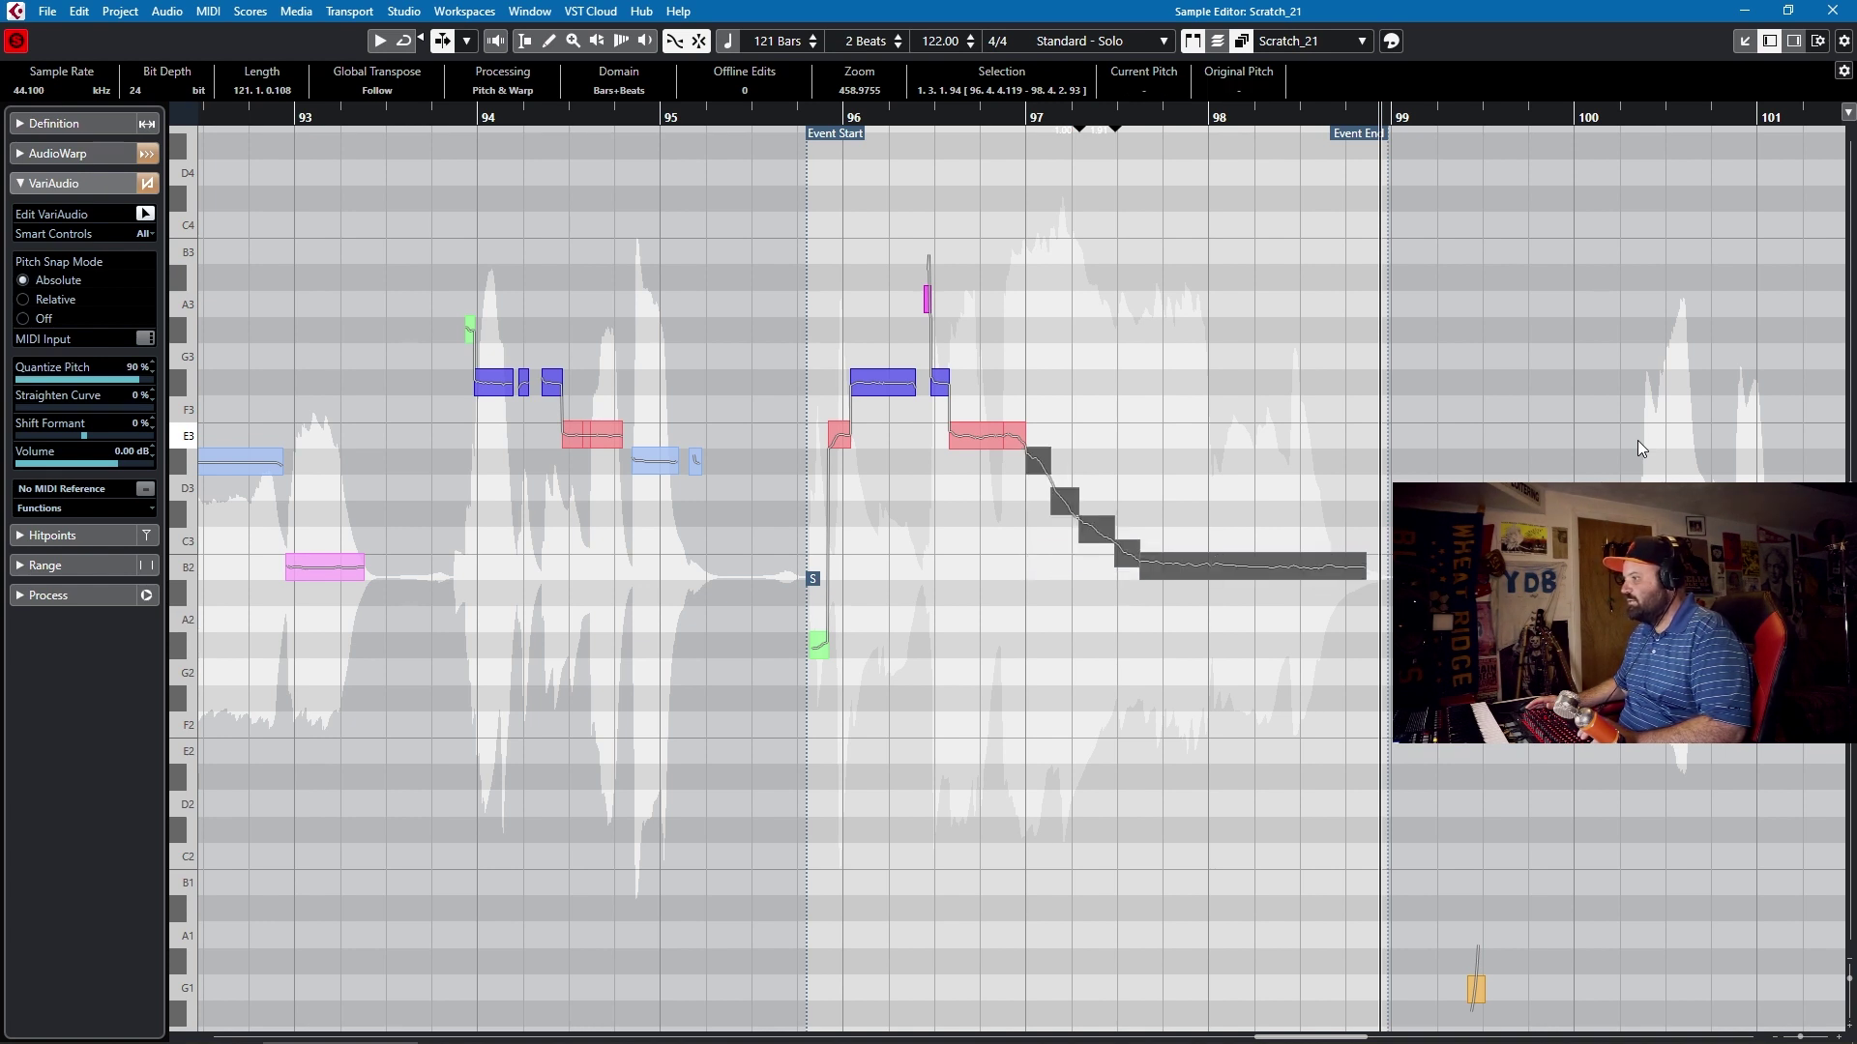
pyautogui.press('space')
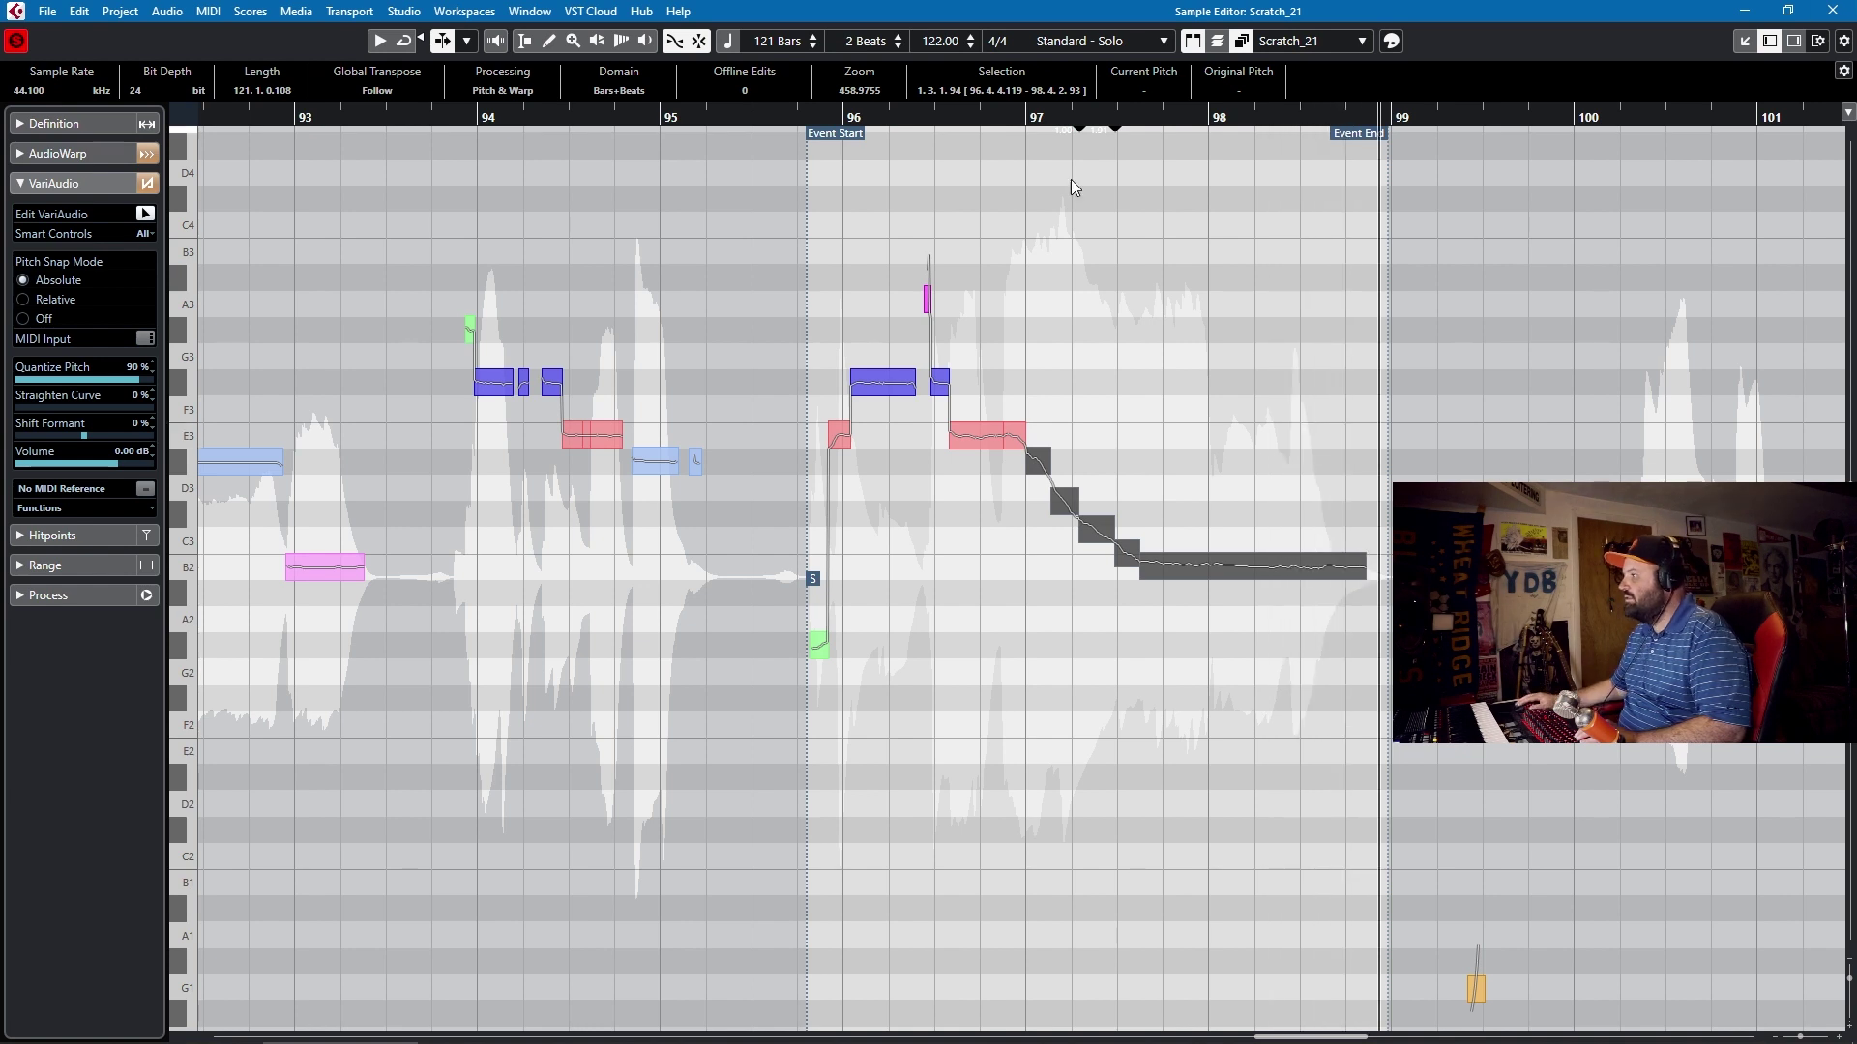
# Choose Pitch as the segment color scheme and deselect all notes.
pyautogui.click(1393, 41)
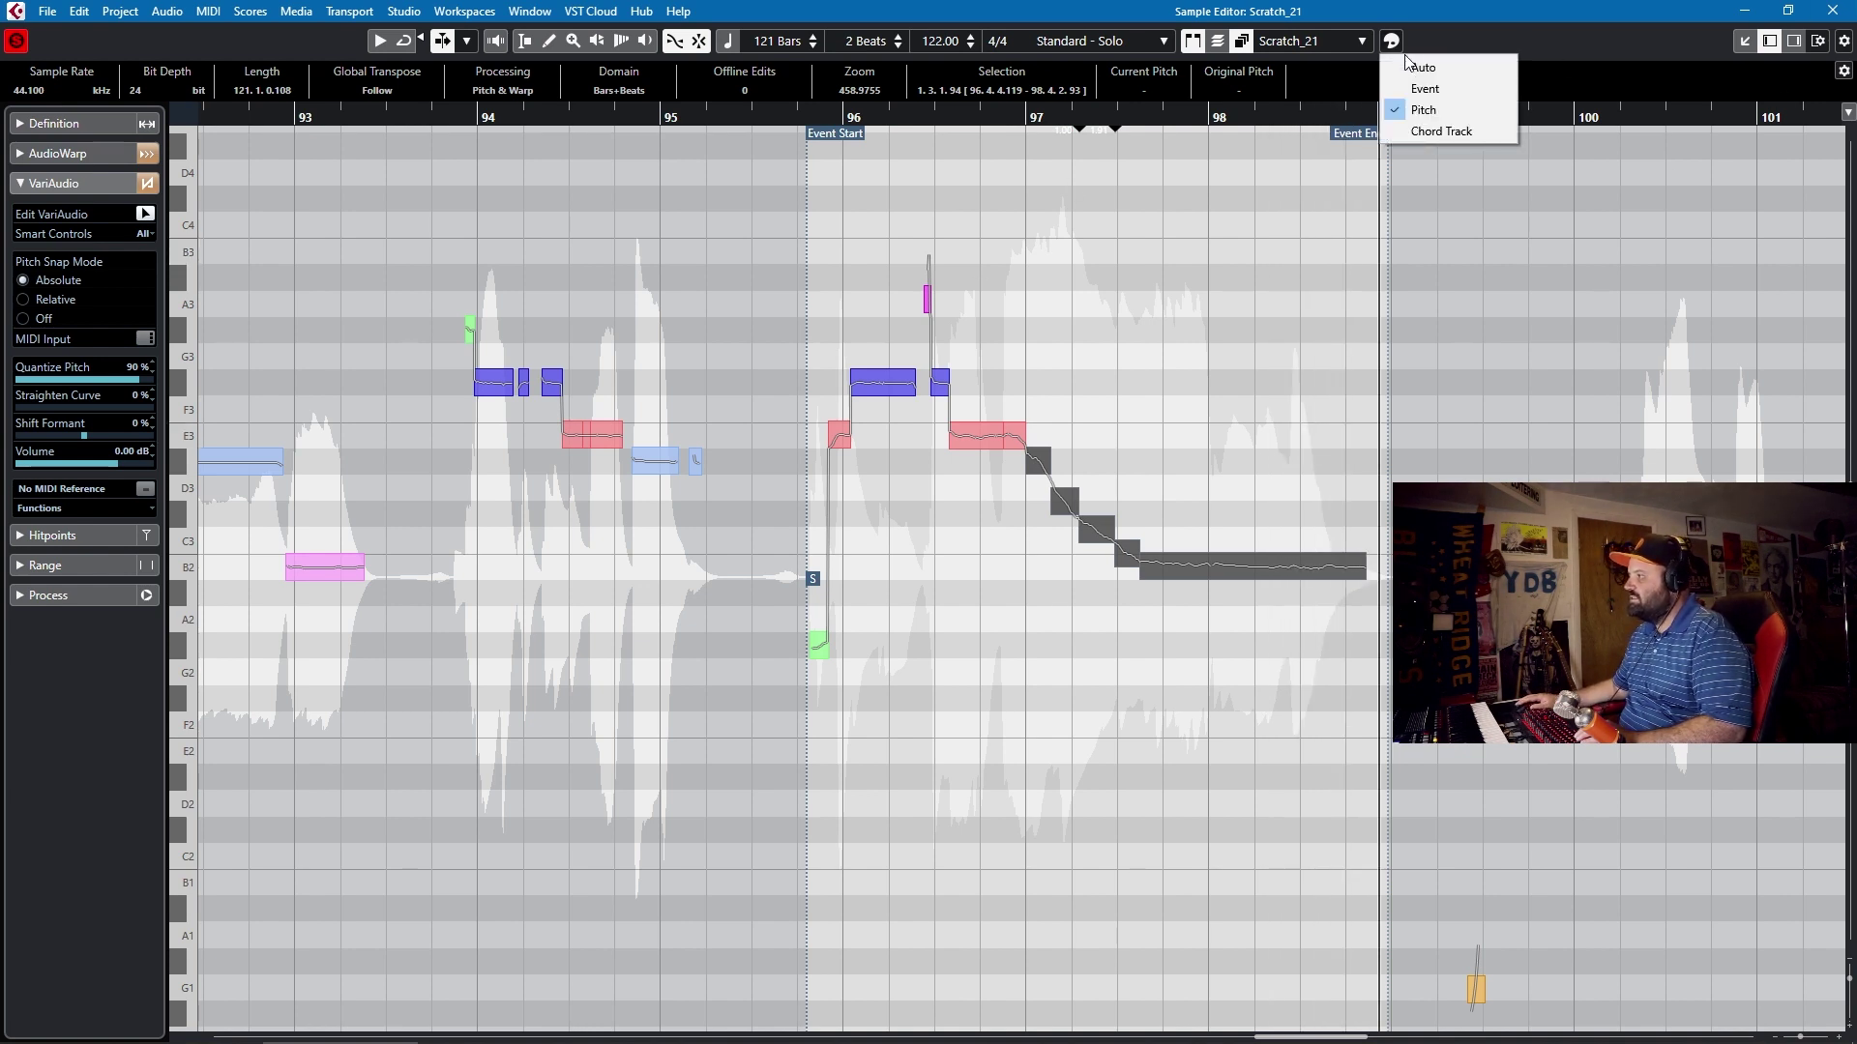
pyautogui.click(1435, 109)
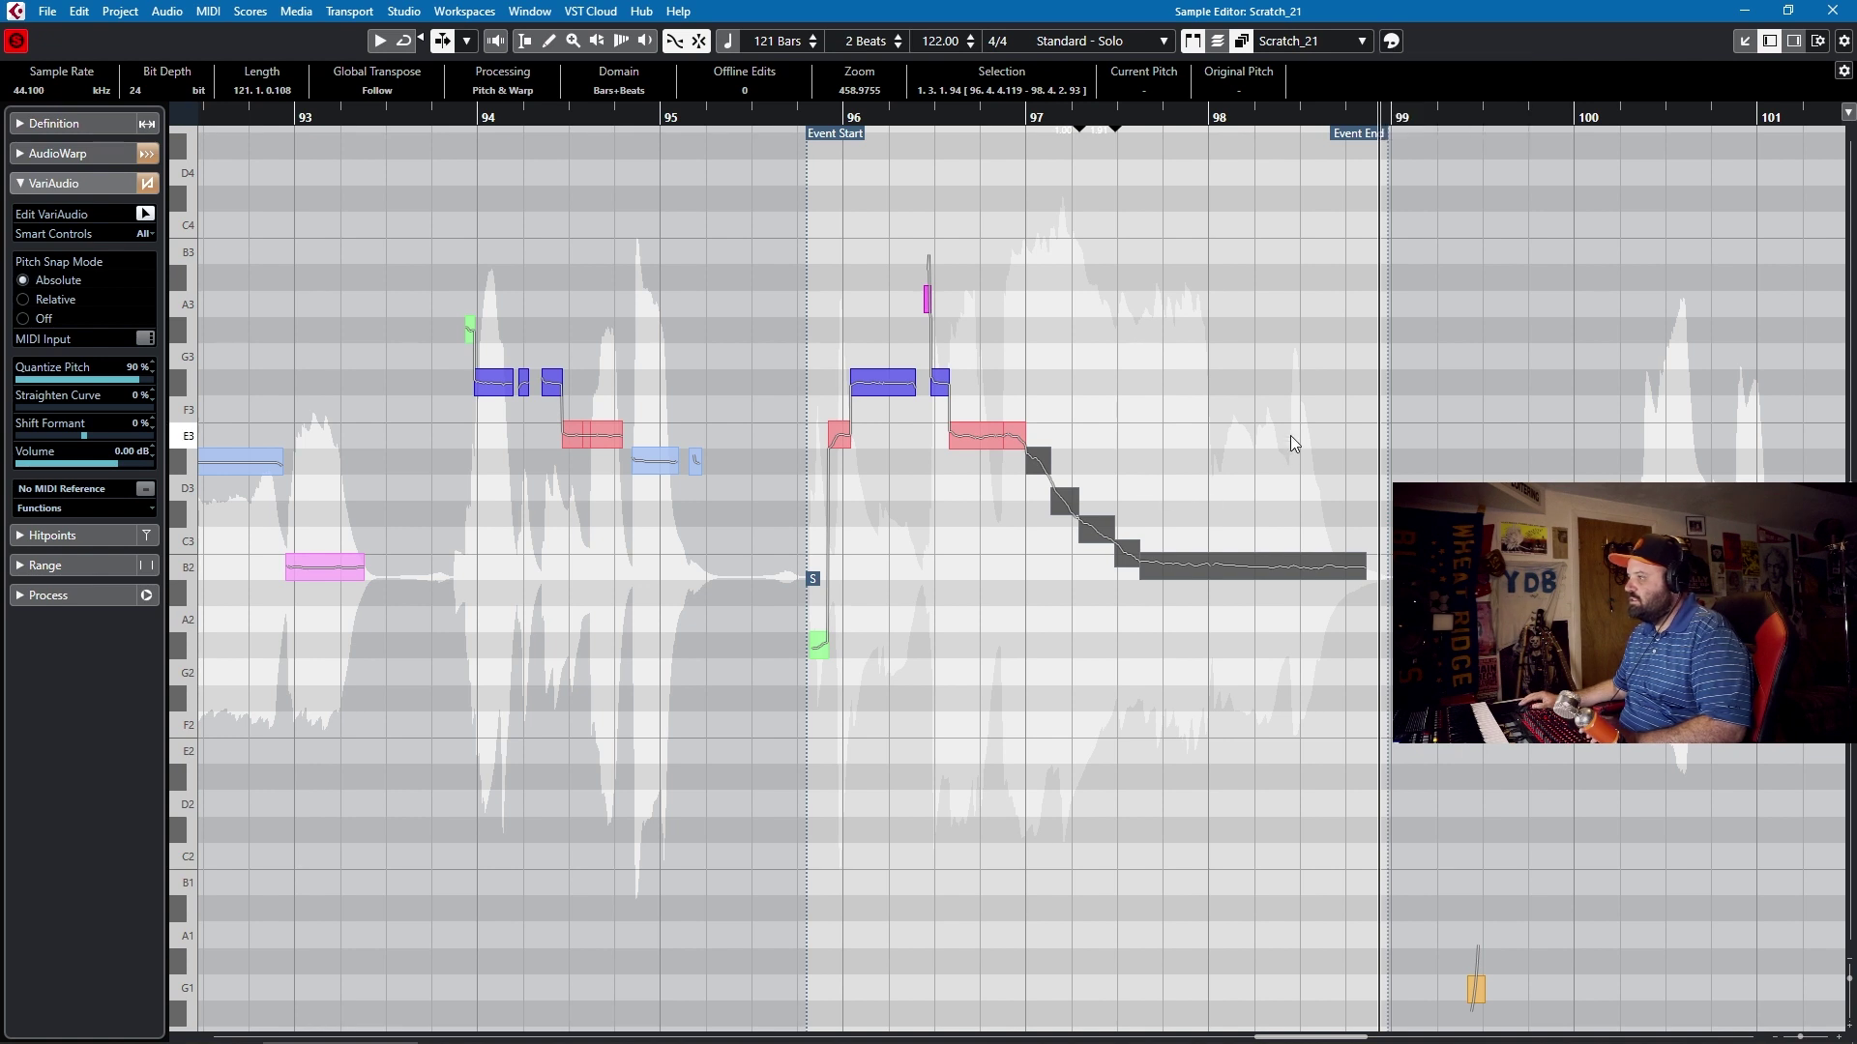
pyautogui.click(1290, 435)
pyautogui.scroll(-3, 1290, 435)
# Review the segment color options against the notes around bars 85 to 99 and close the Sample Editor.
pyautogui.click(1390, 41)
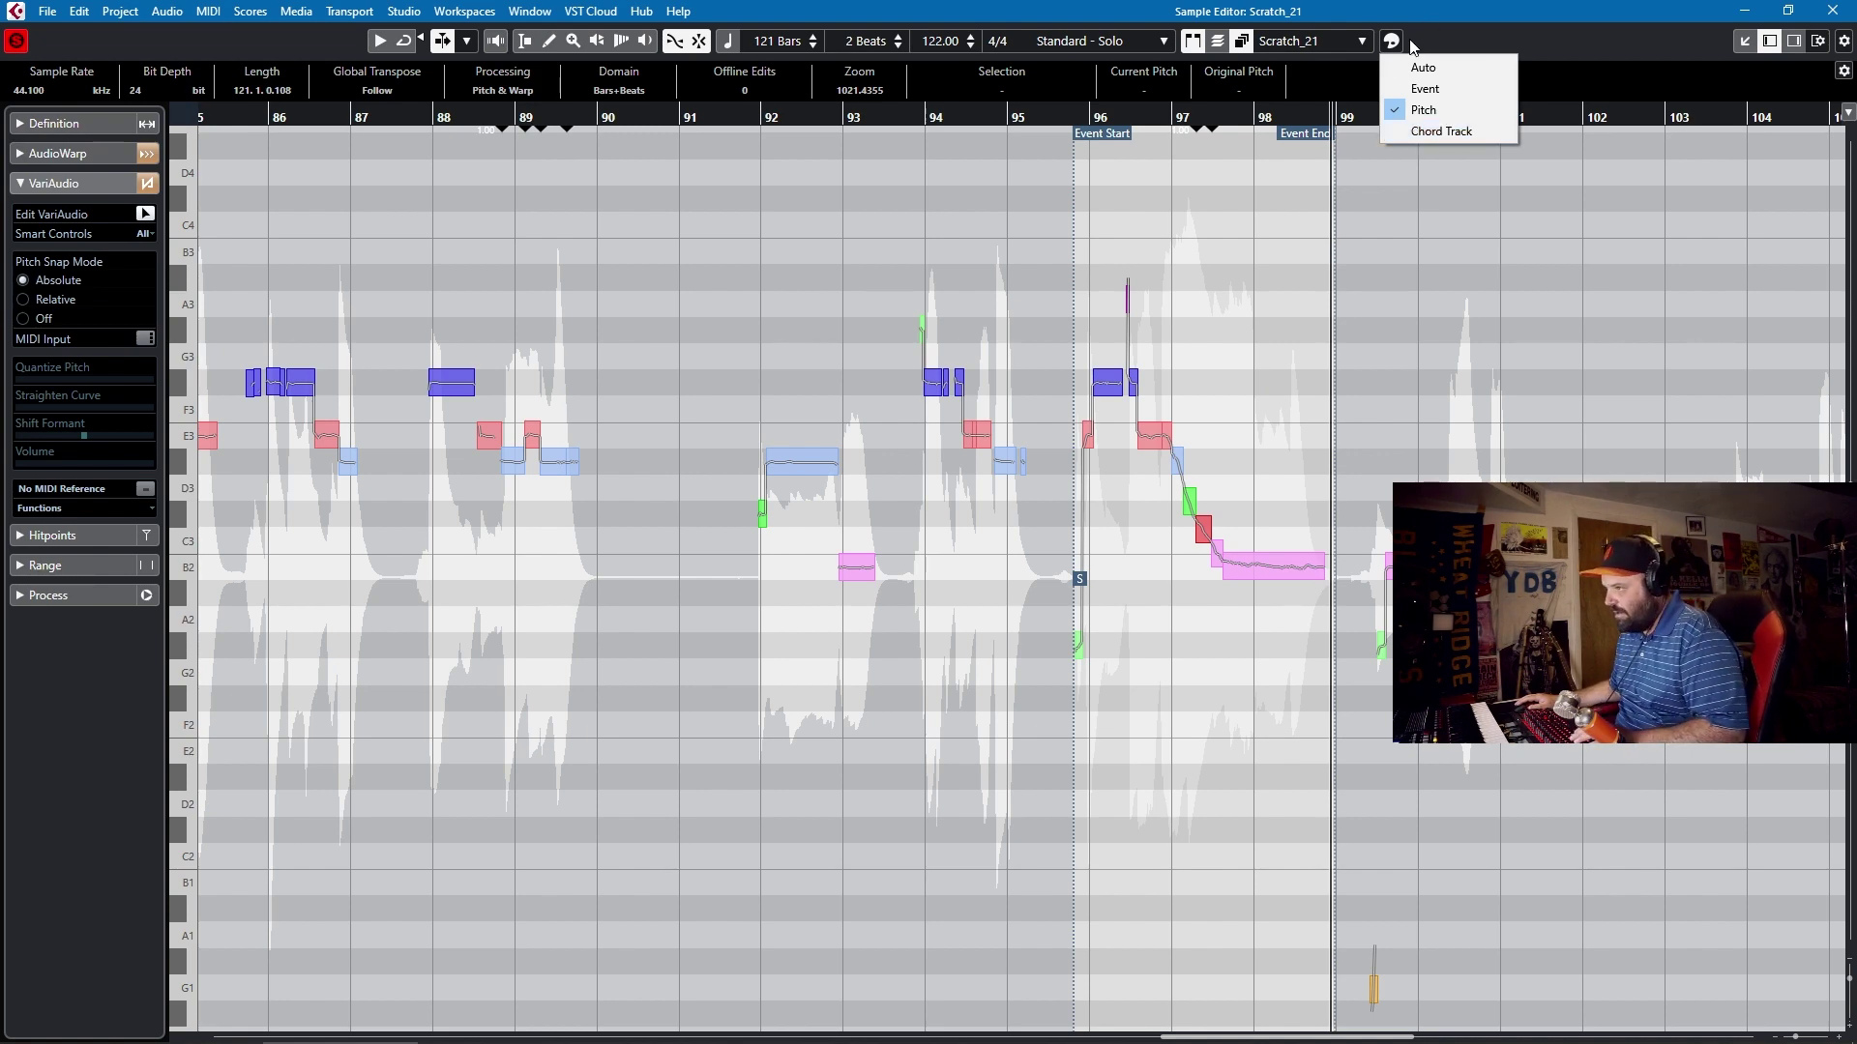
pyautogui.click(1461, 229)
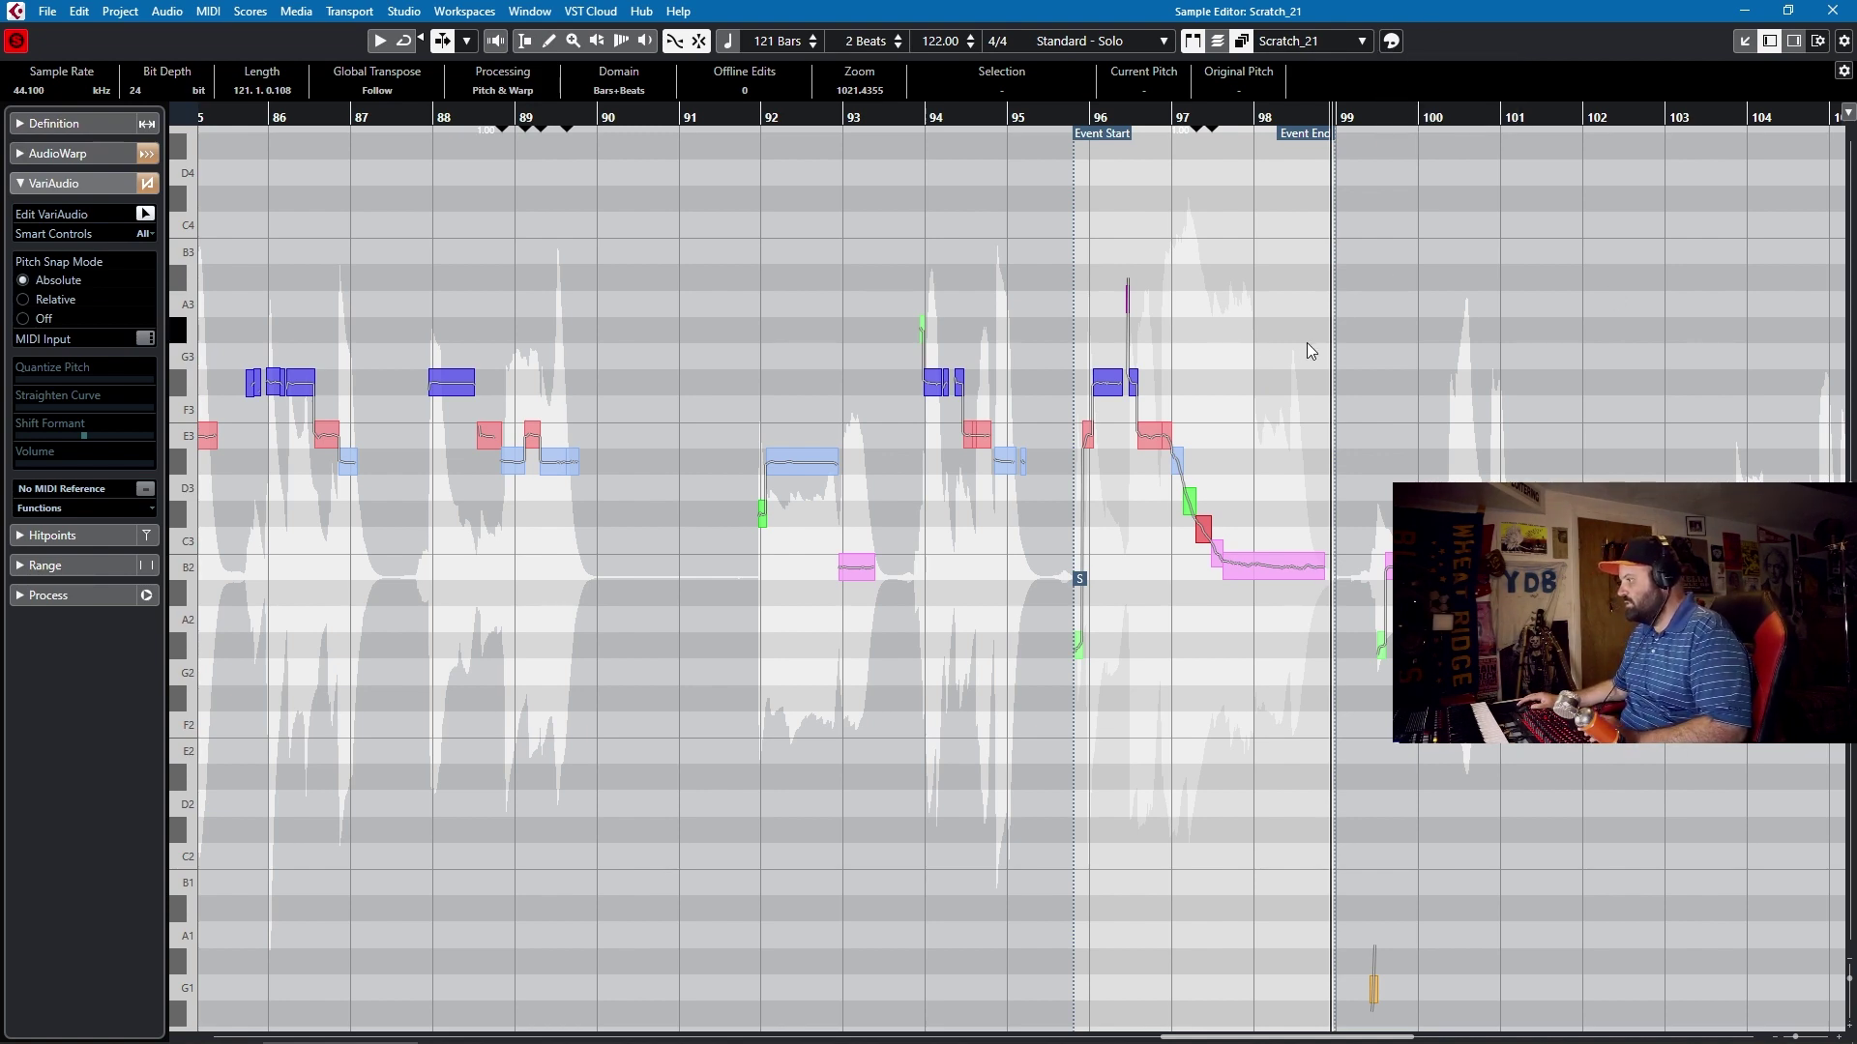
pyautogui.scroll(-2, 1305, 350)
pyautogui.scroll(3, 1285, 373)
pyautogui.scroll(2, 1285, 369)
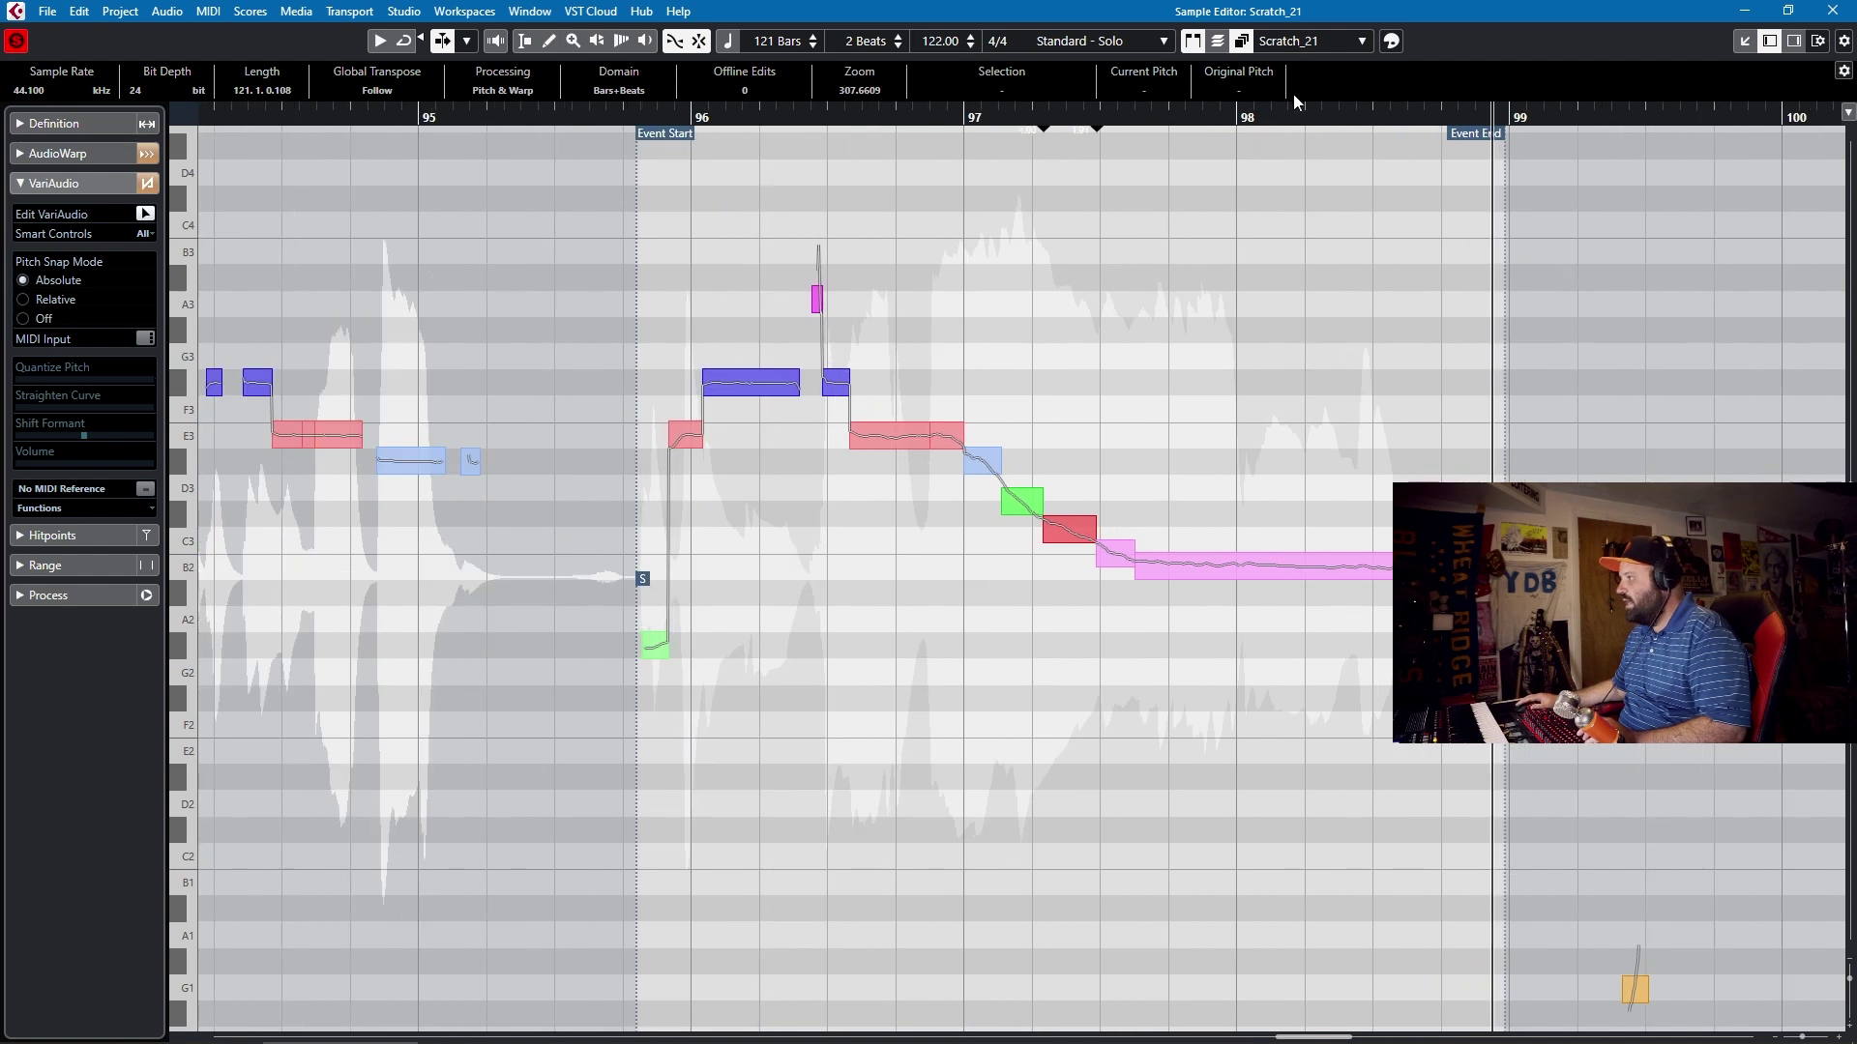
pyautogui.click(1389, 41)
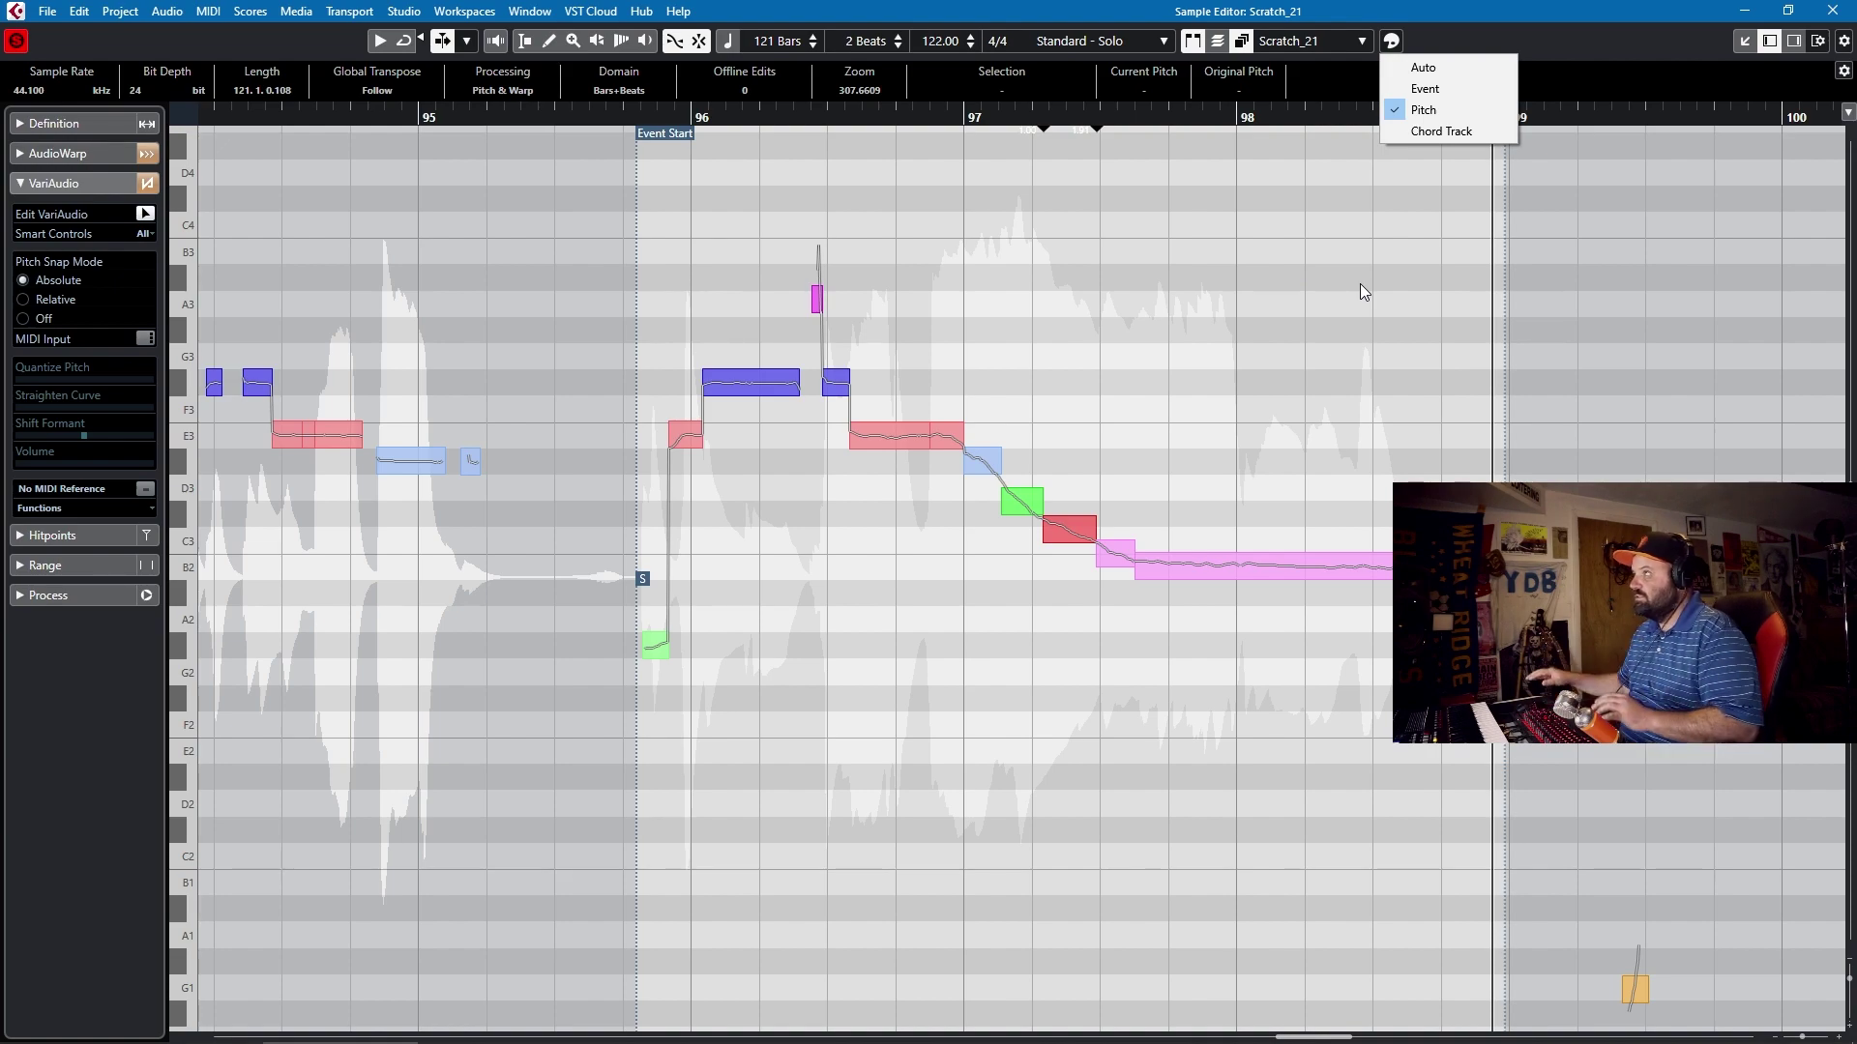
pyautogui.click(1396, 311)
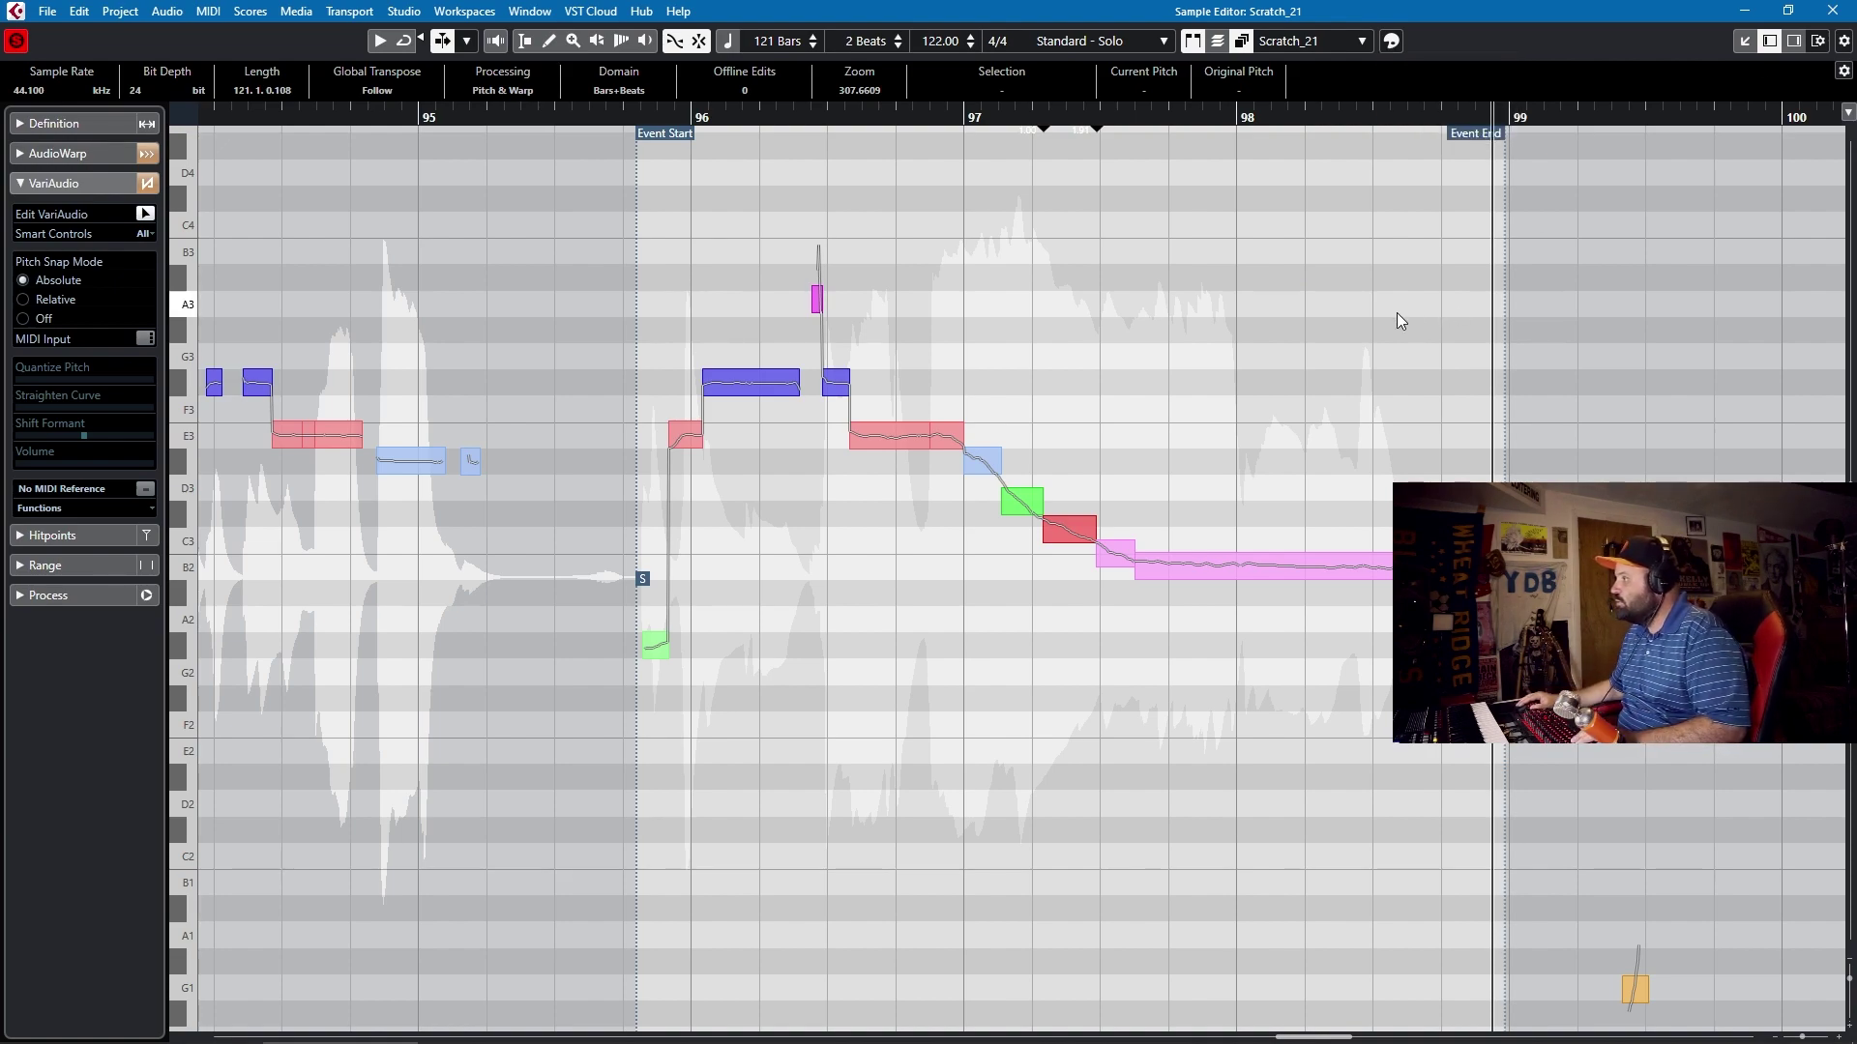
pyautogui.click(1832, 12)
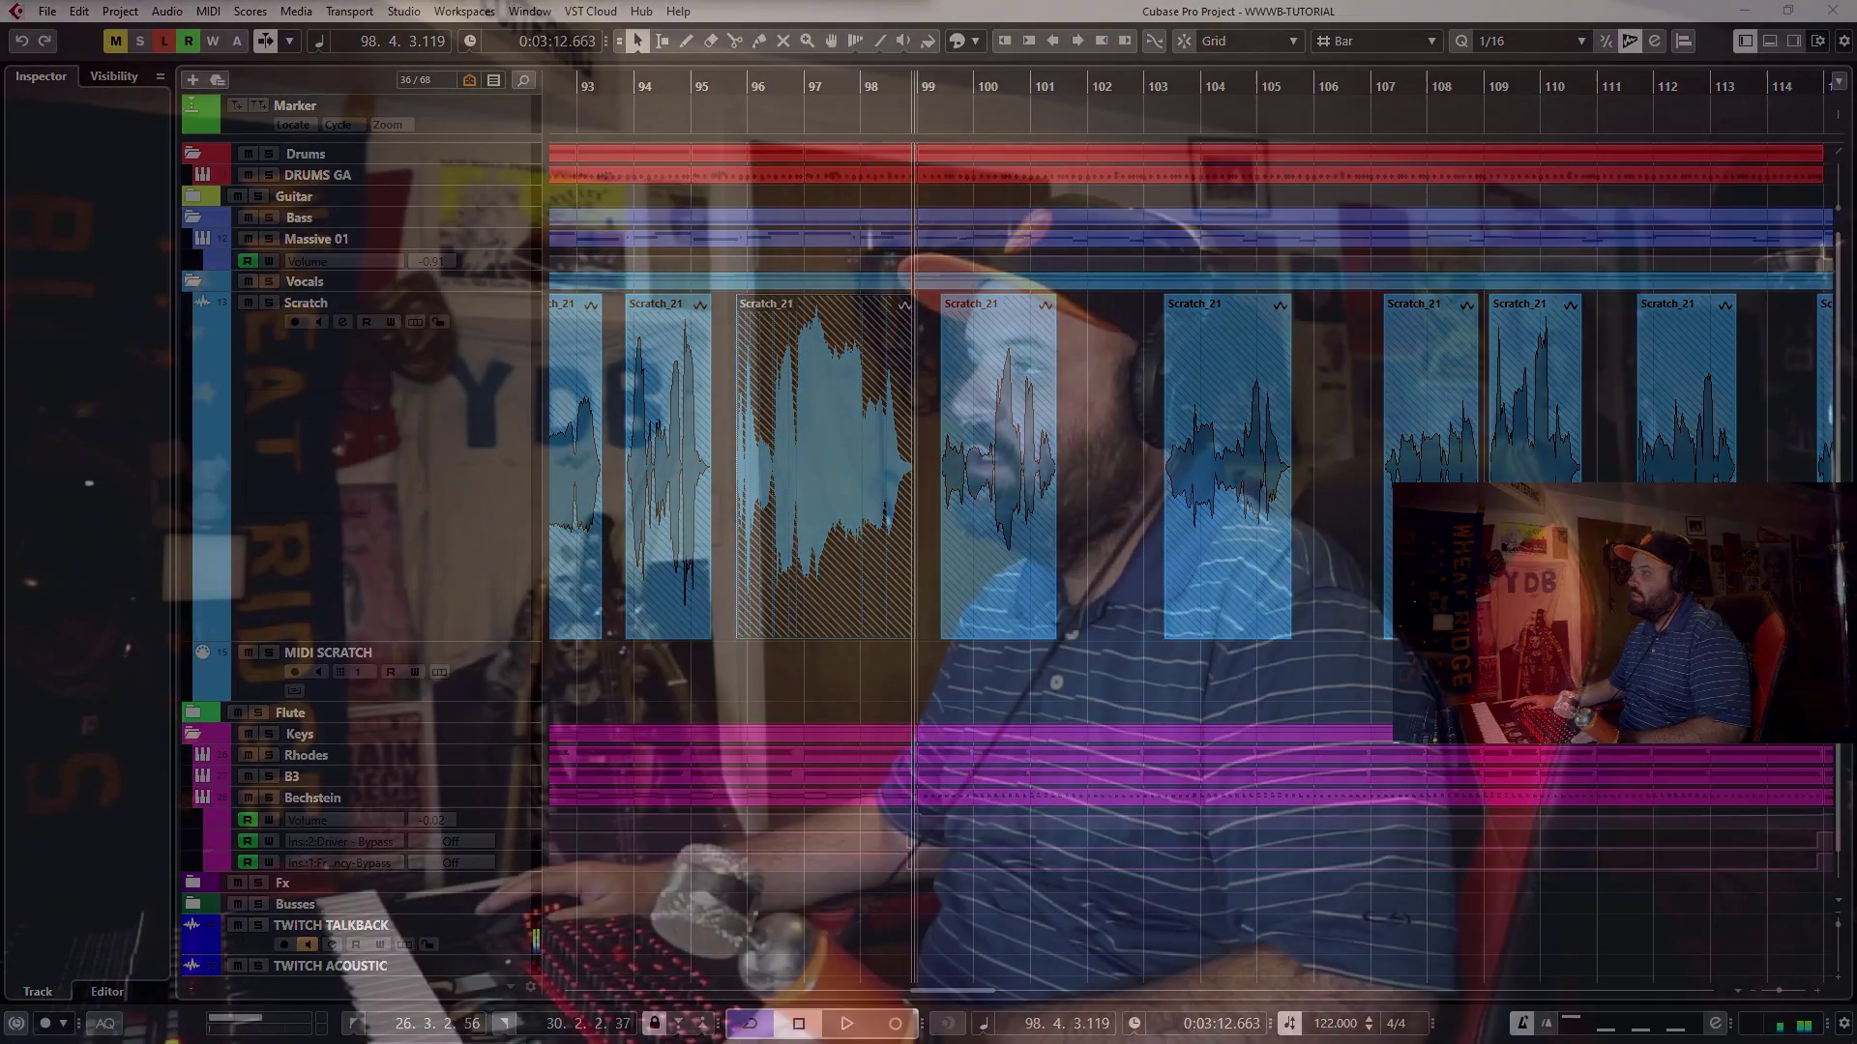